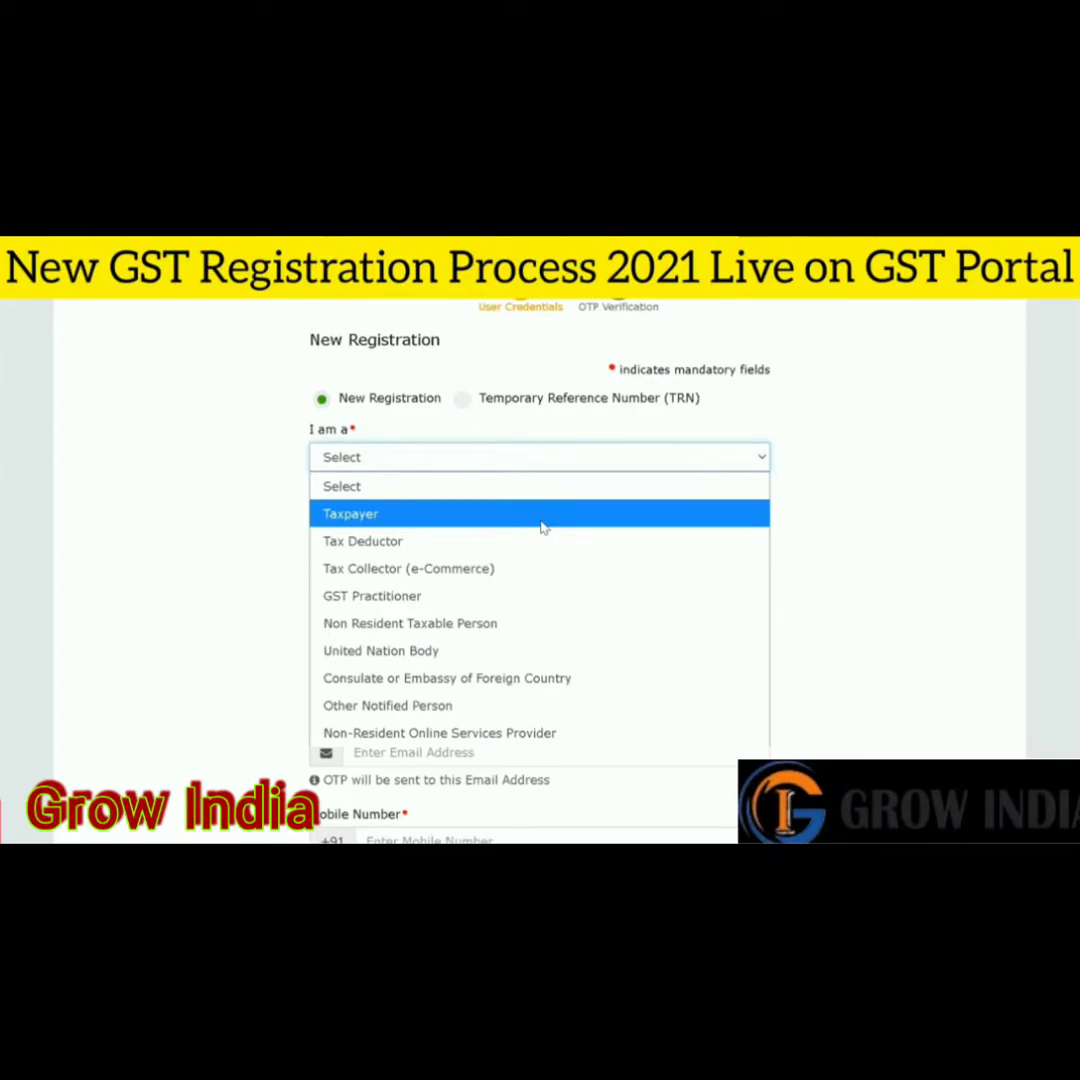
# - Choose Taxpayer as the applicant type and Uttar Pradesh as the State/UT
pyautogui.click(543, 528)
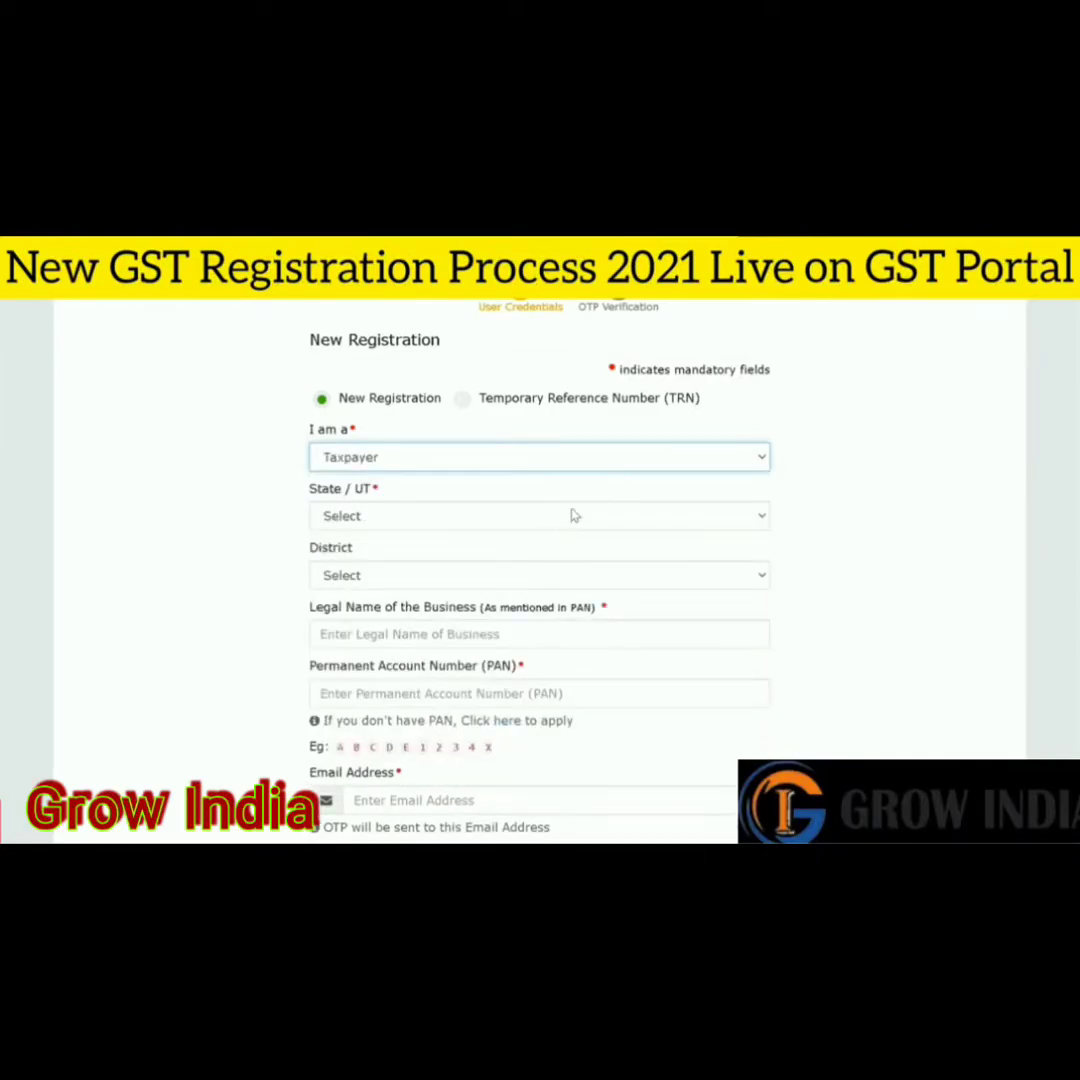
pyautogui.scroll(-1, 700, 505)
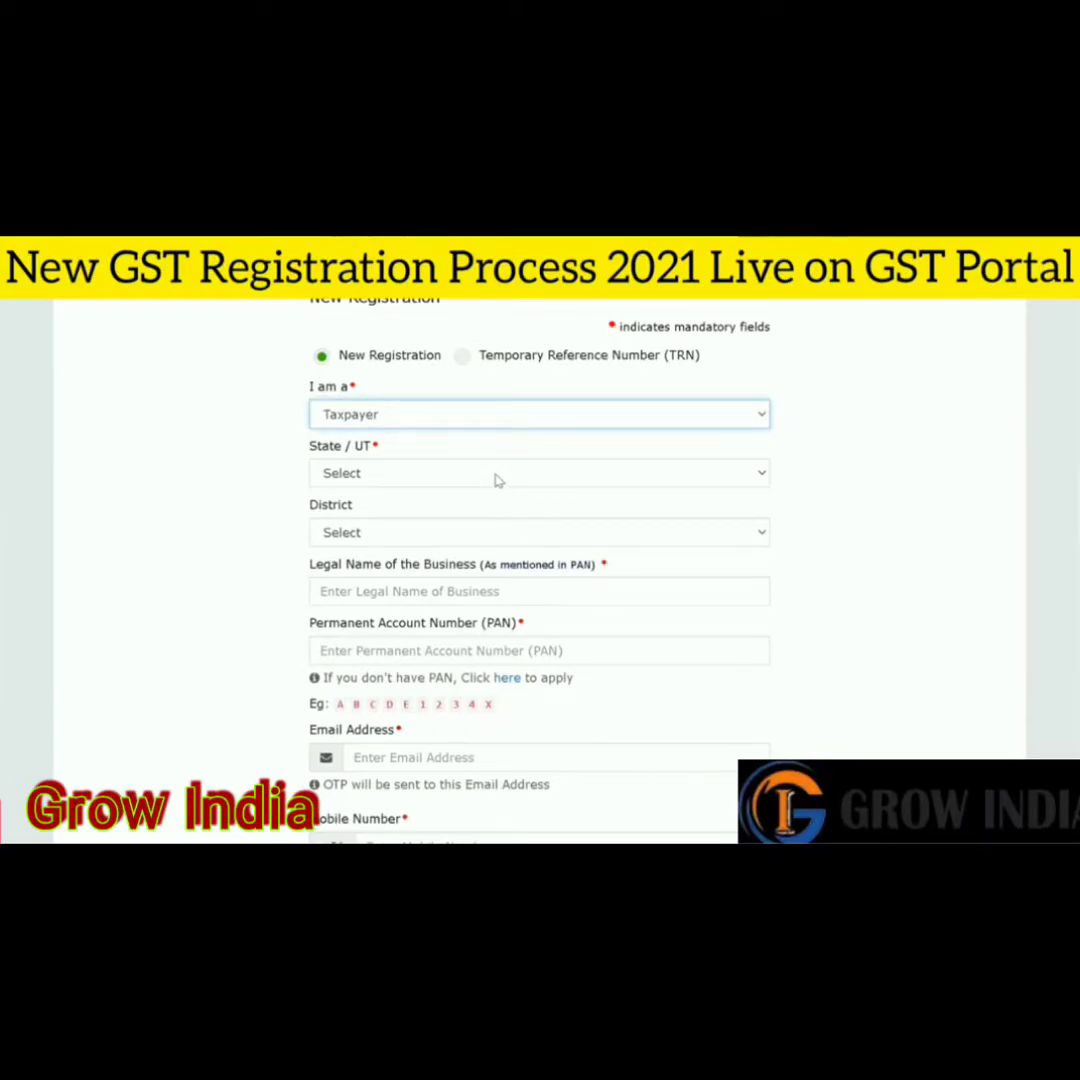
pyautogui.click(497, 481)
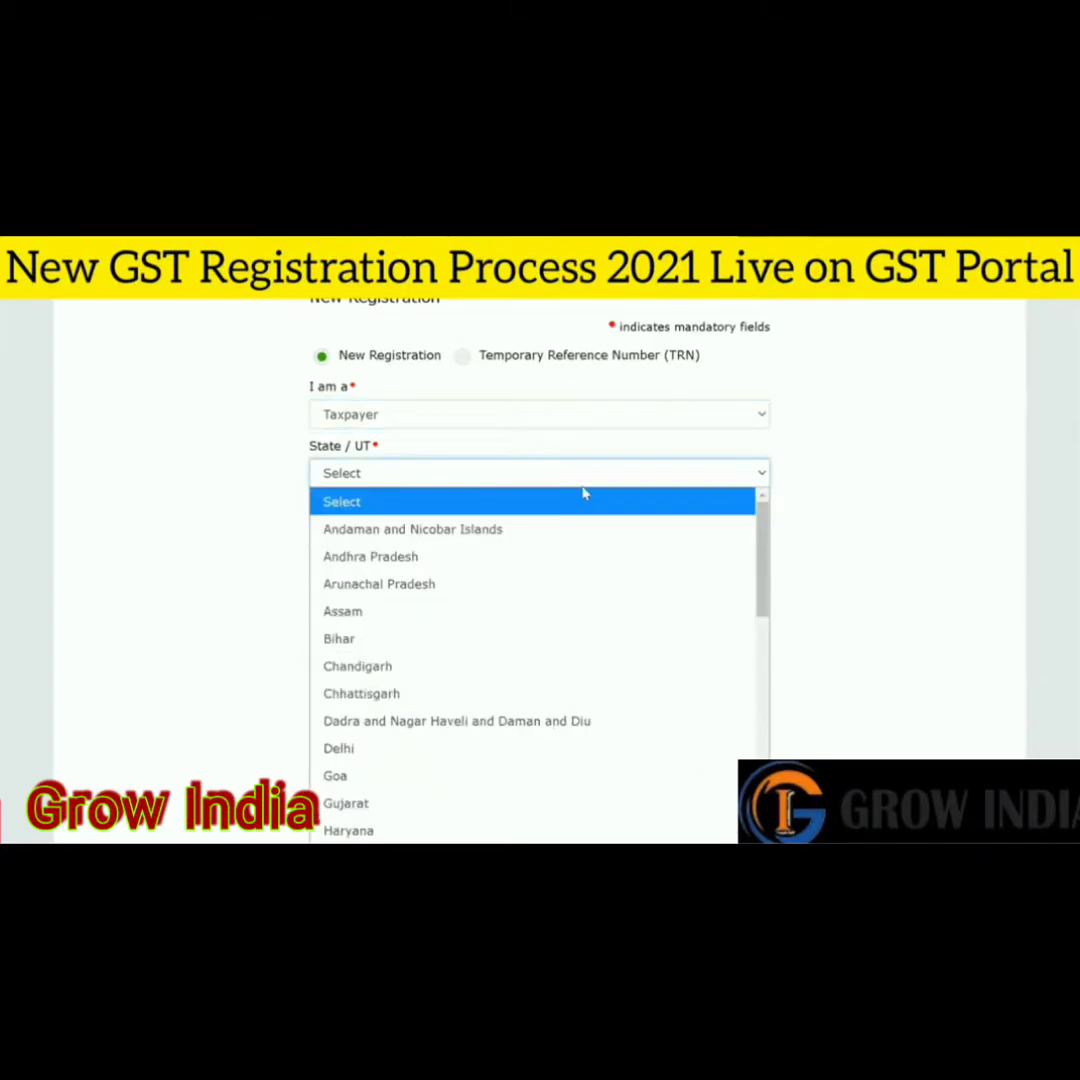
pyautogui.scroll(-1, 560, 480)
pyautogui.click(523, 388)
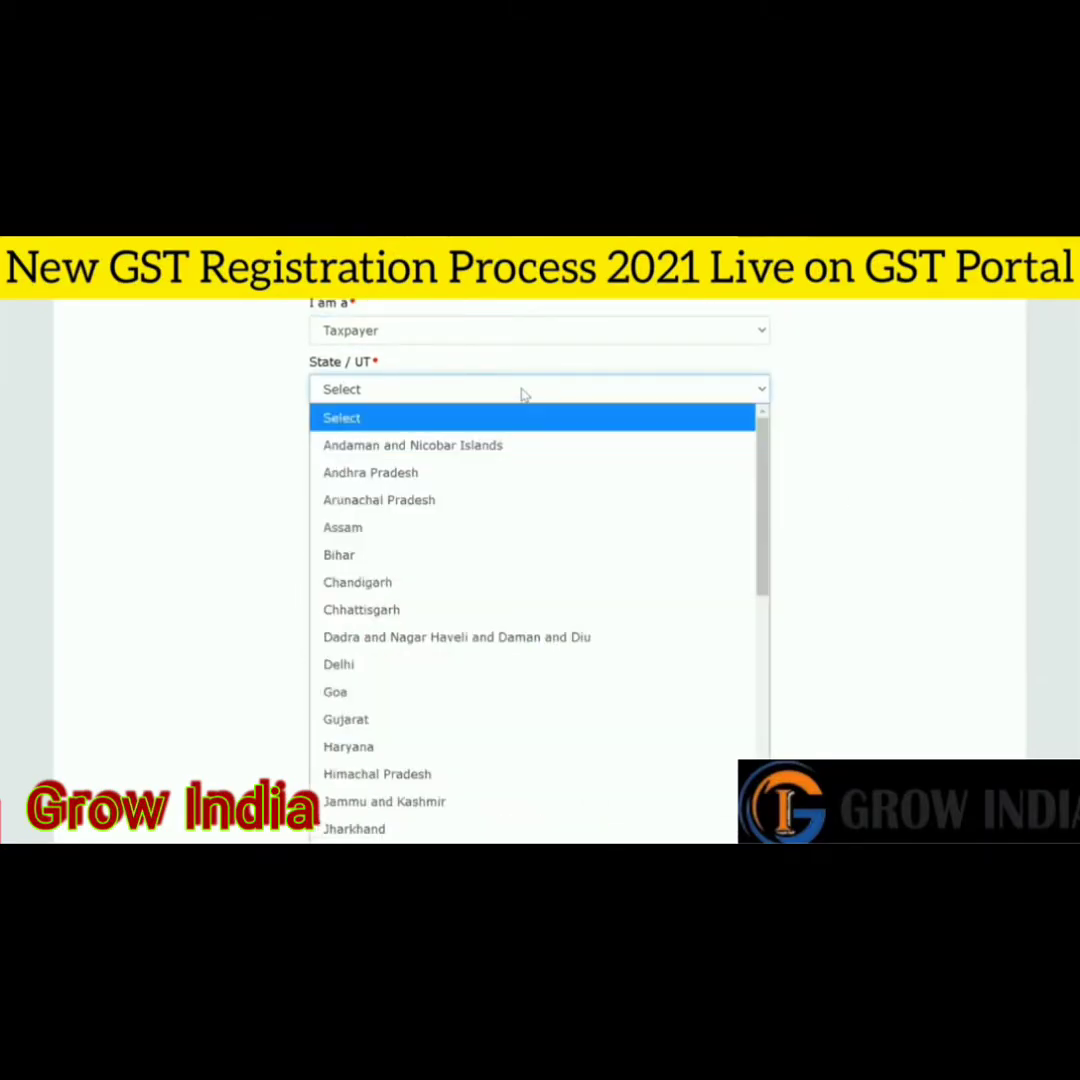
pyautogui.moveTo(763, 477); pyautogui.dragTo(766, 506)
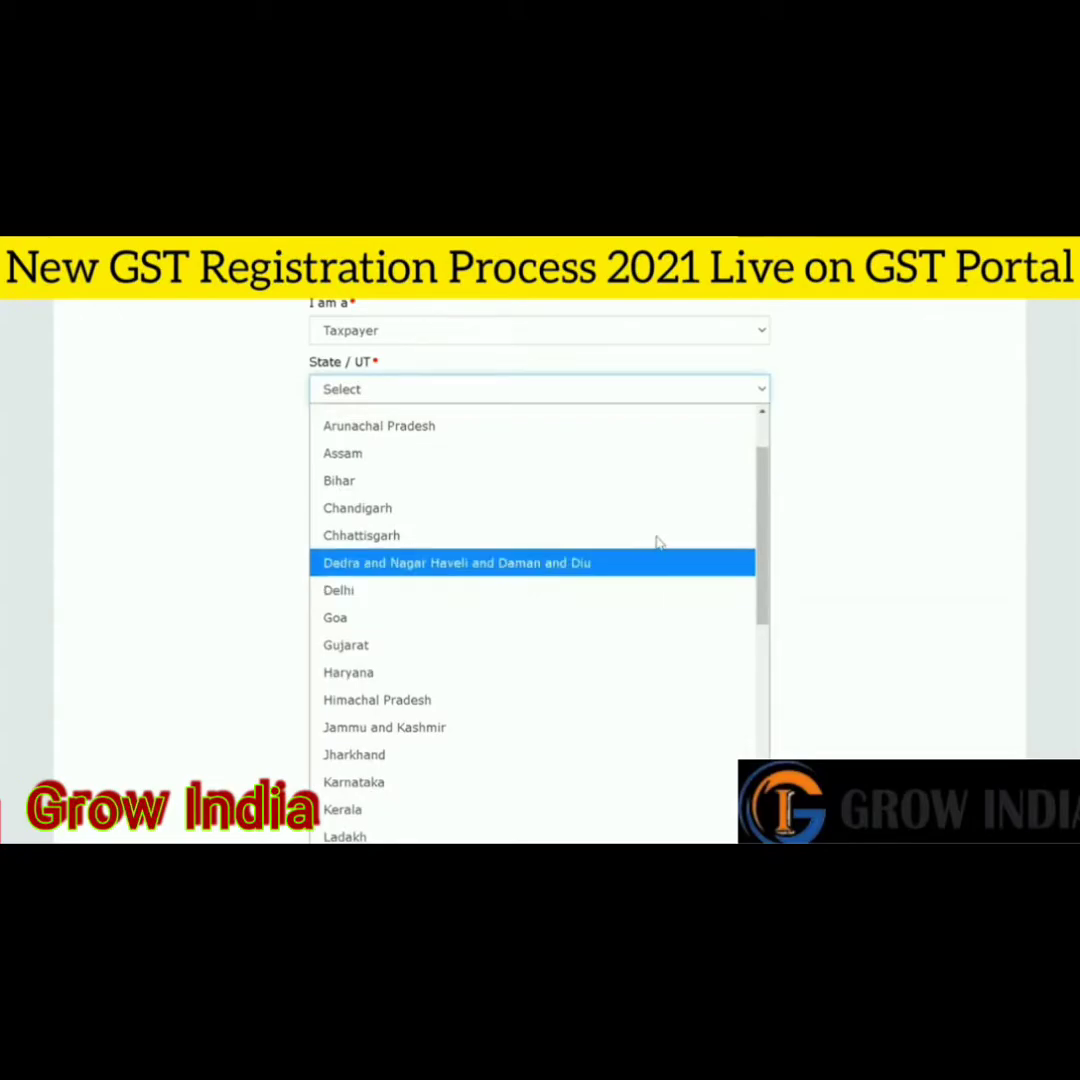
pyautogui.moveTo(762, 518); pyautogui.dragTo(768, 735)
pyautogui.click(450, 783)
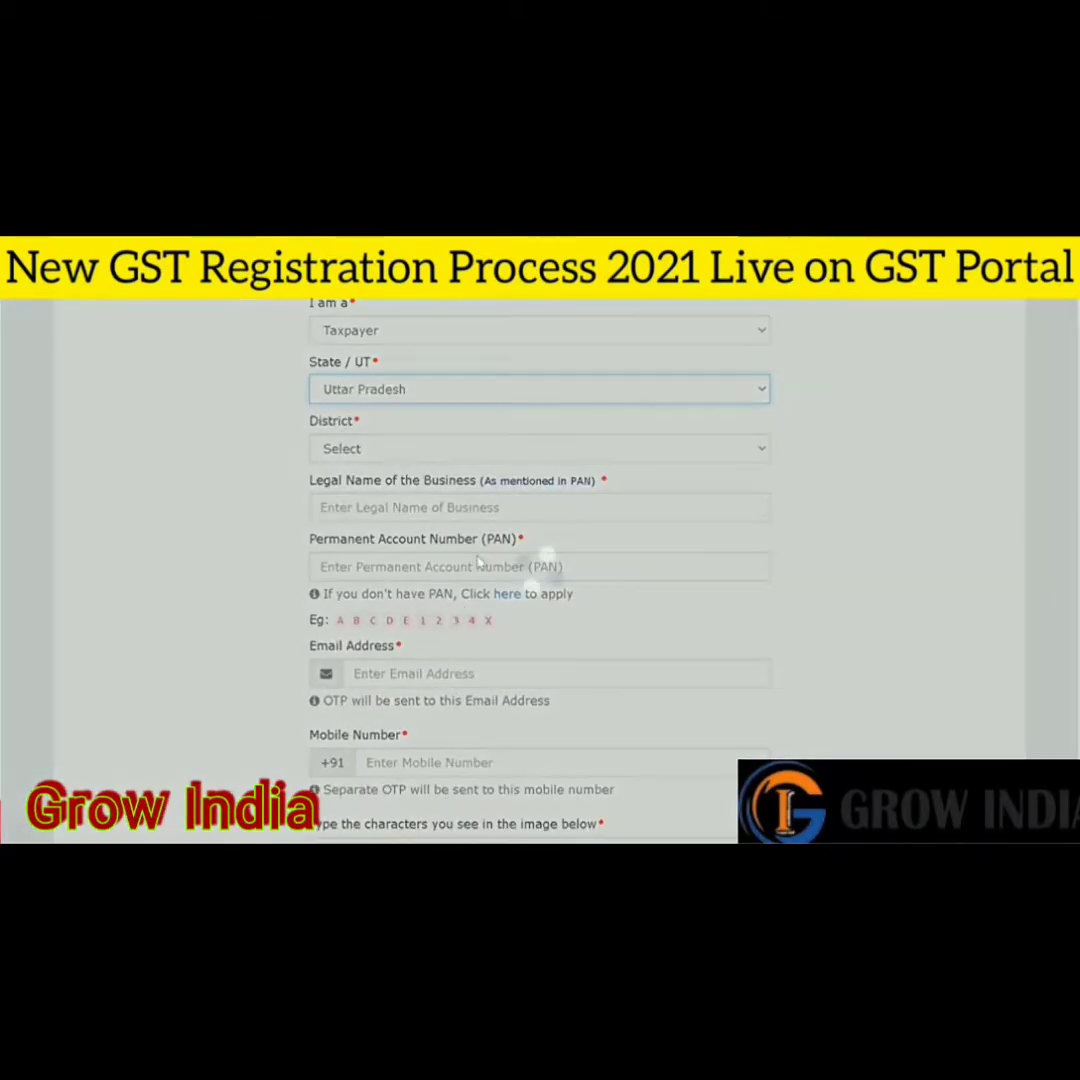
# - Select Gautam Buddha Nagar as the district
pyautogui.click(523, 449)
pyautogui.moveTo(767, 511); pyautogui.dragTo(779, 615)
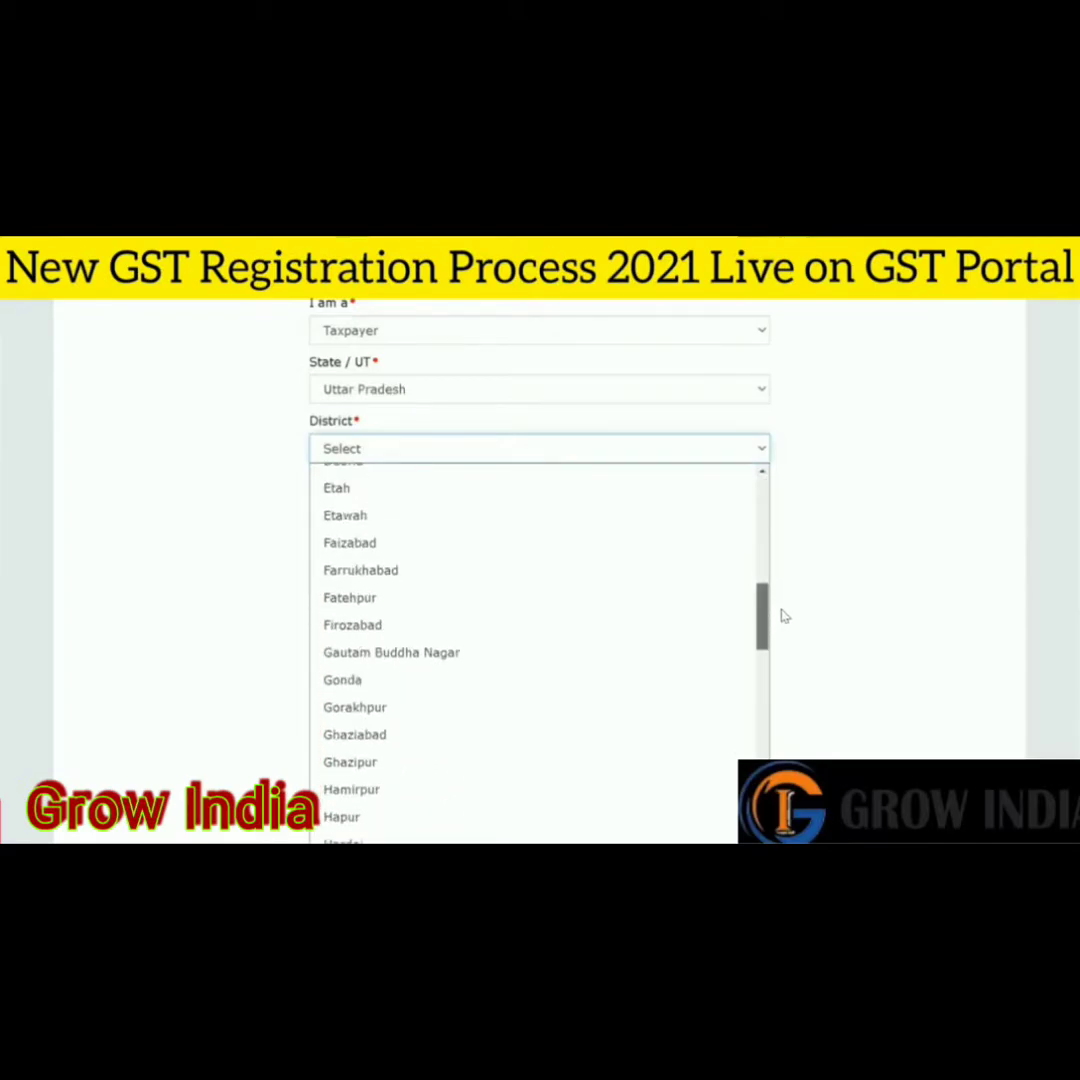
pyautogui.click(530, 654)
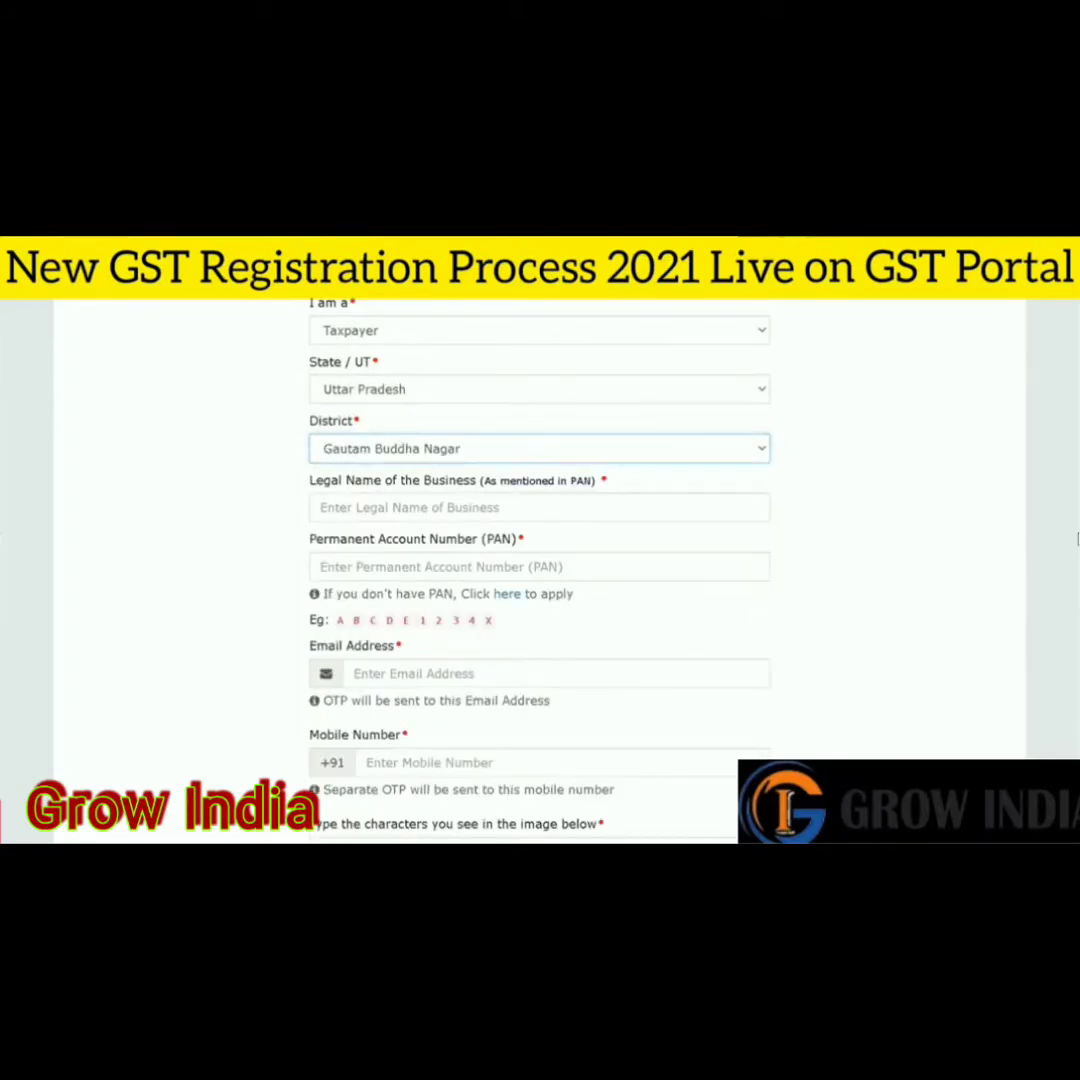
pyautogui.scroll(1, 1032, 521)
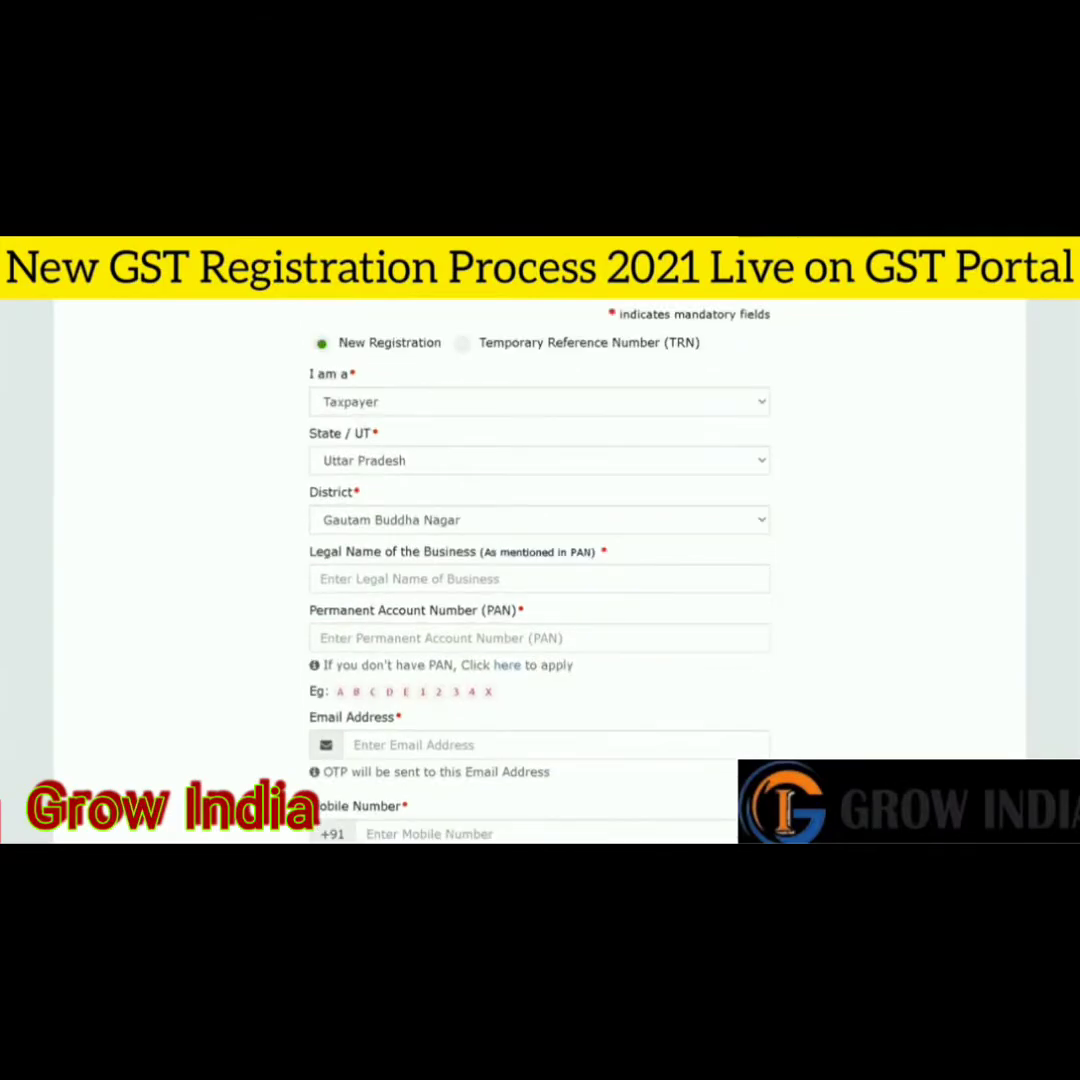
pyautogui.scroll(-3, 540, 570)
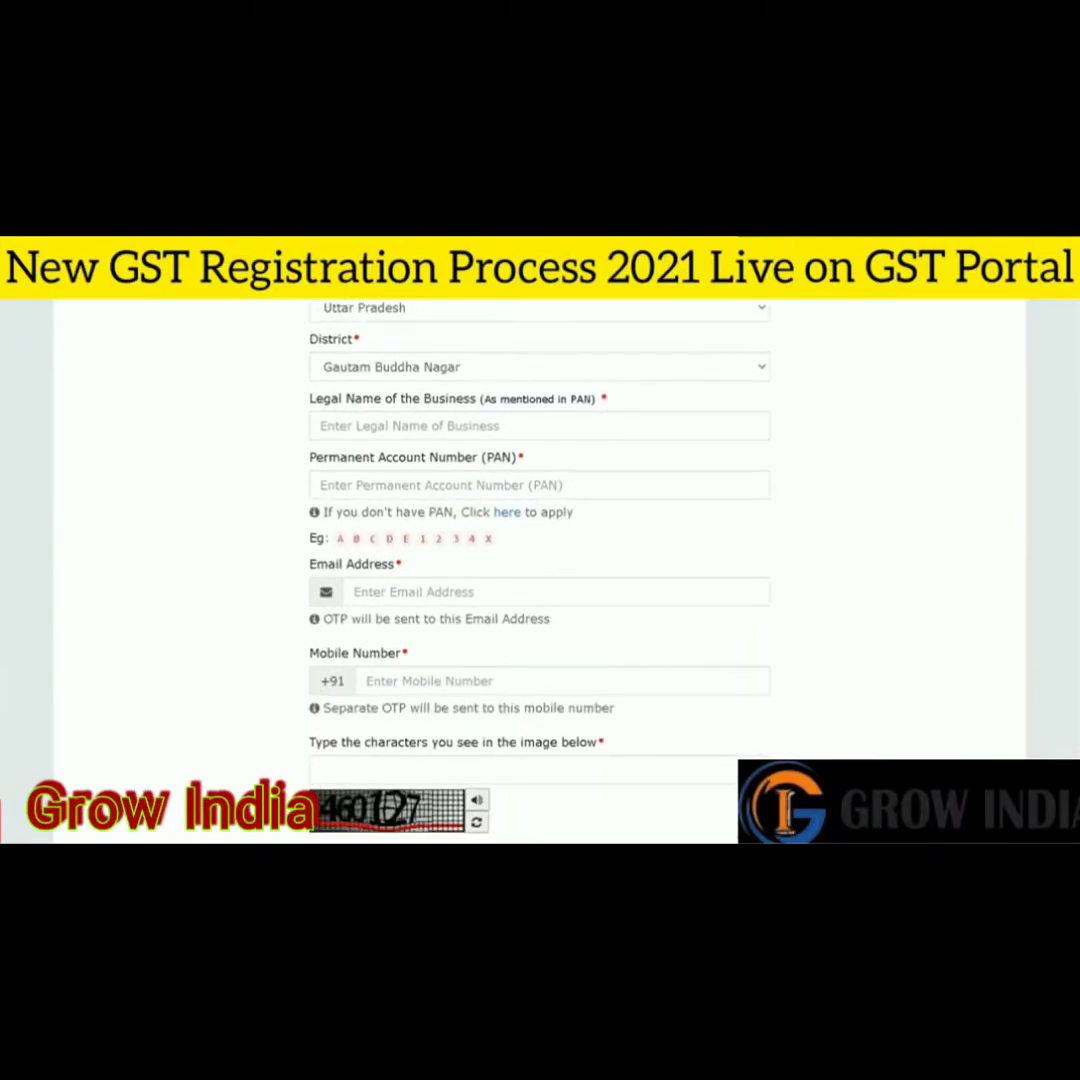
pyautogui.scroll(1, 540, 520)
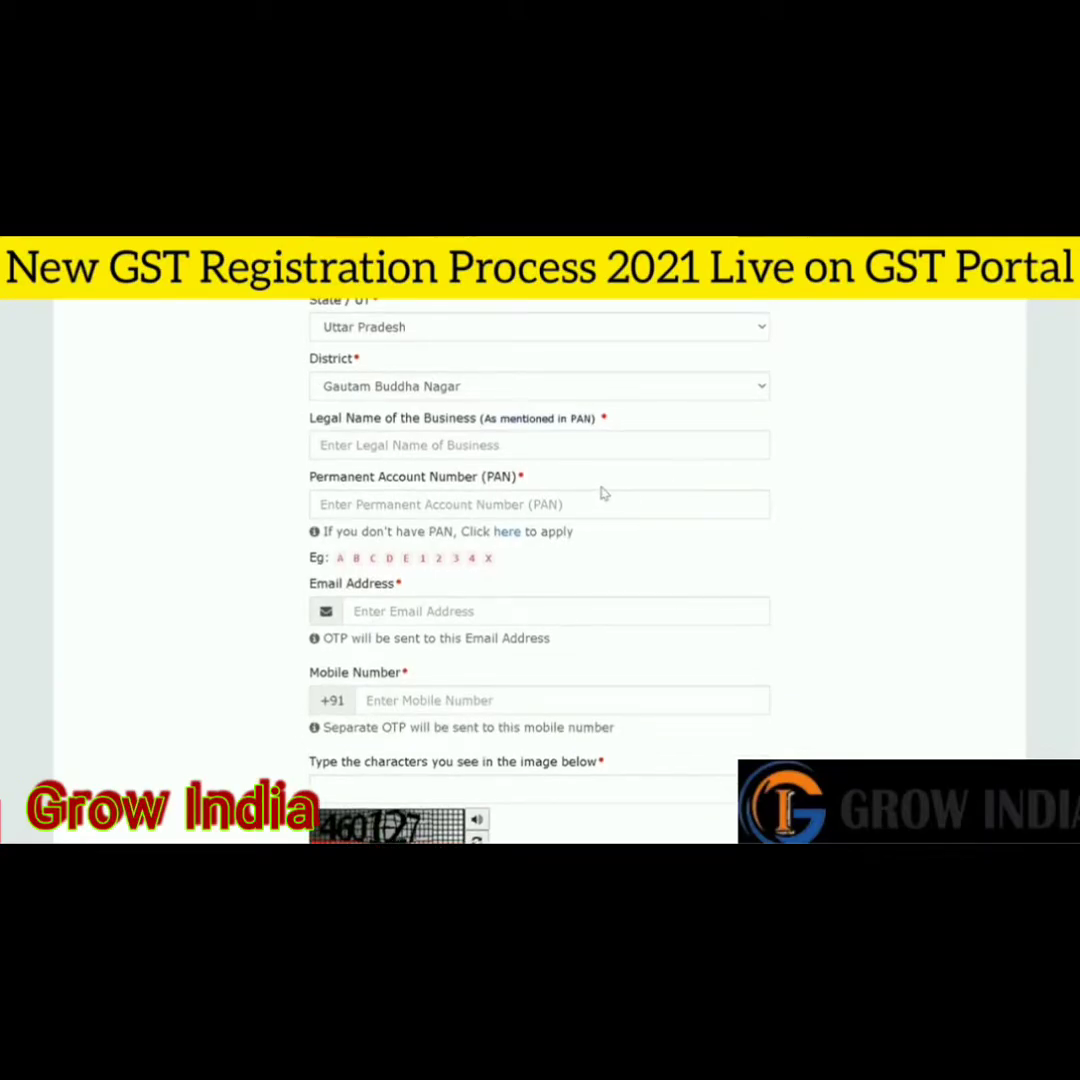
pyautogui.click(480, 451)
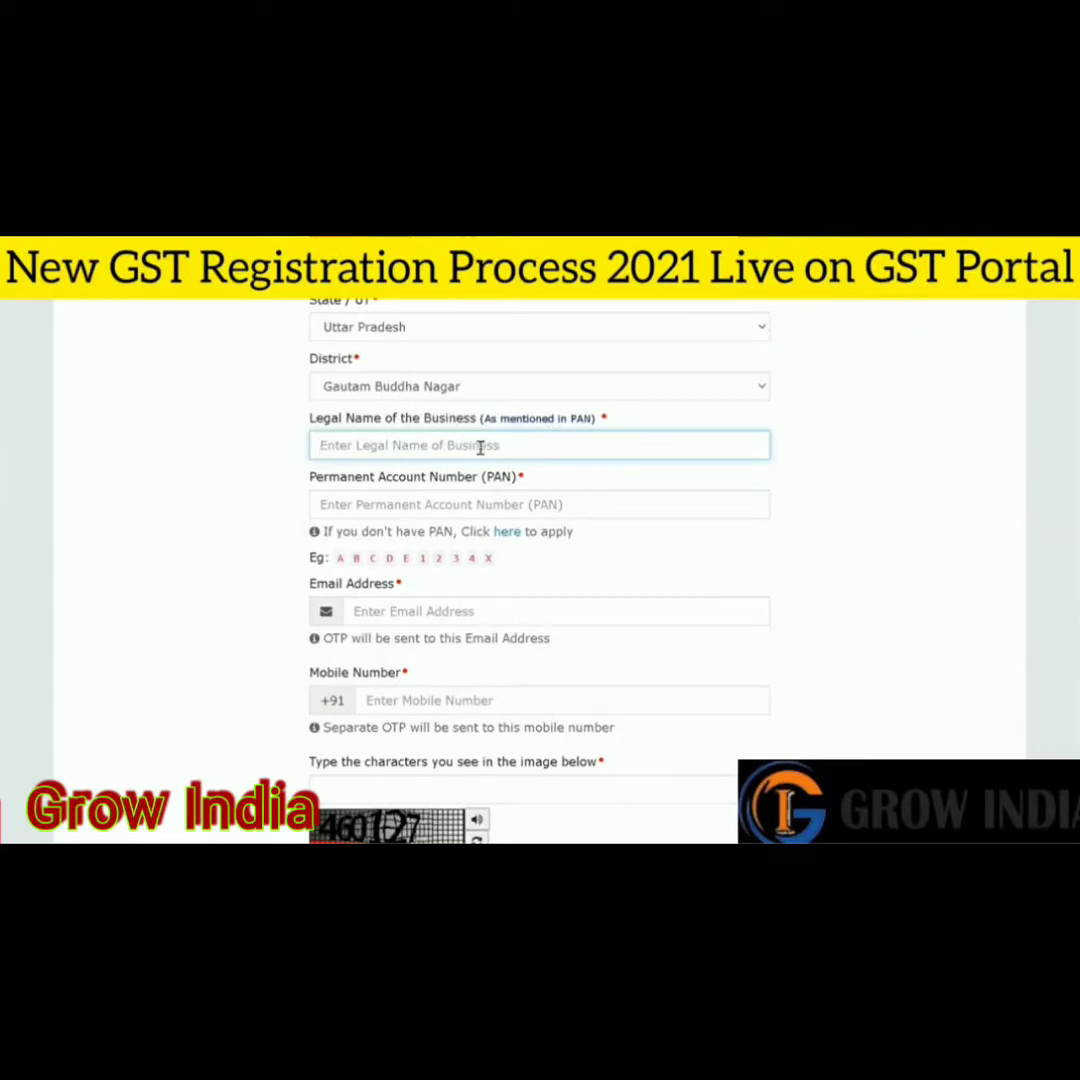
pyautogui.click(478, 509)
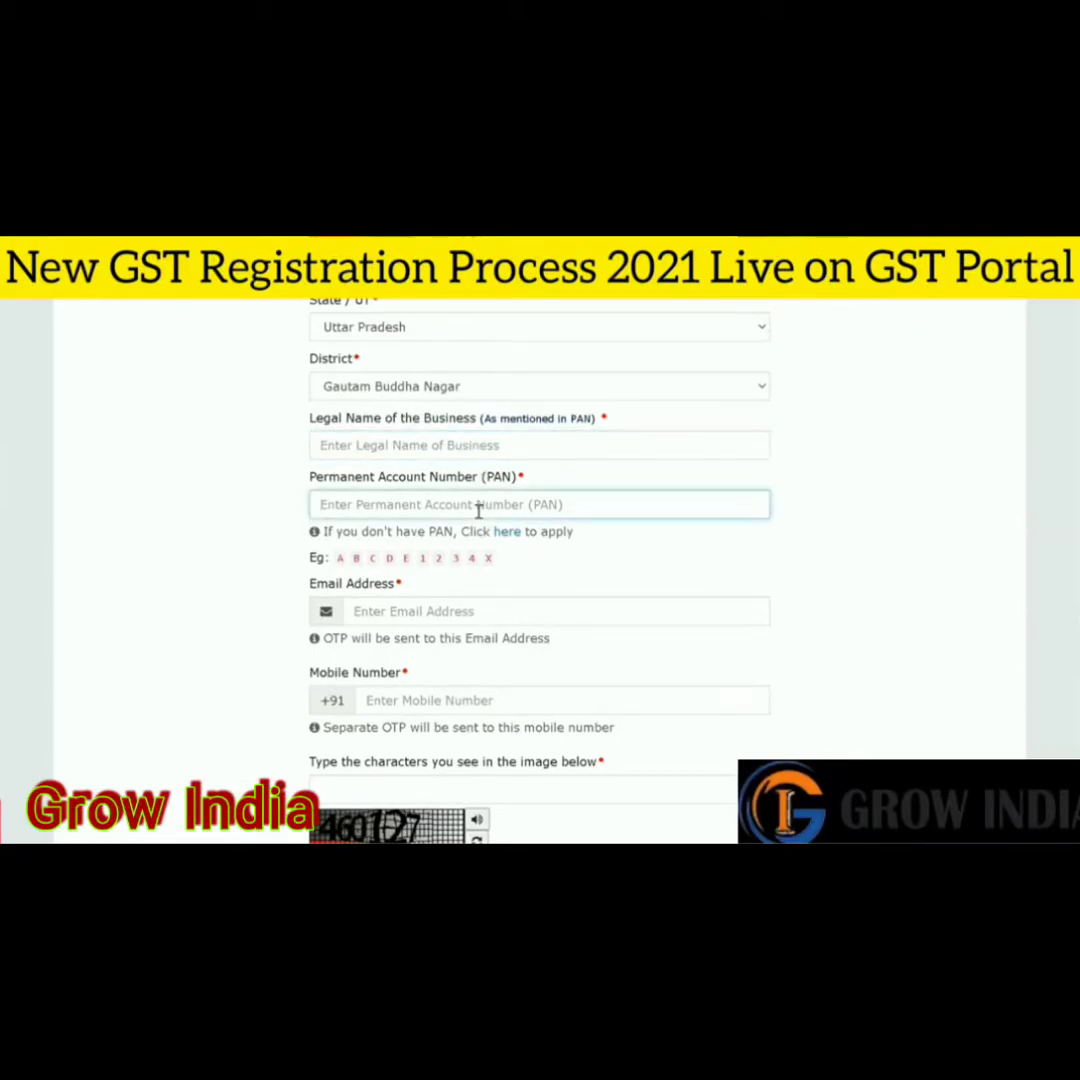
pyautogui.scroll(-1, 800, 549)
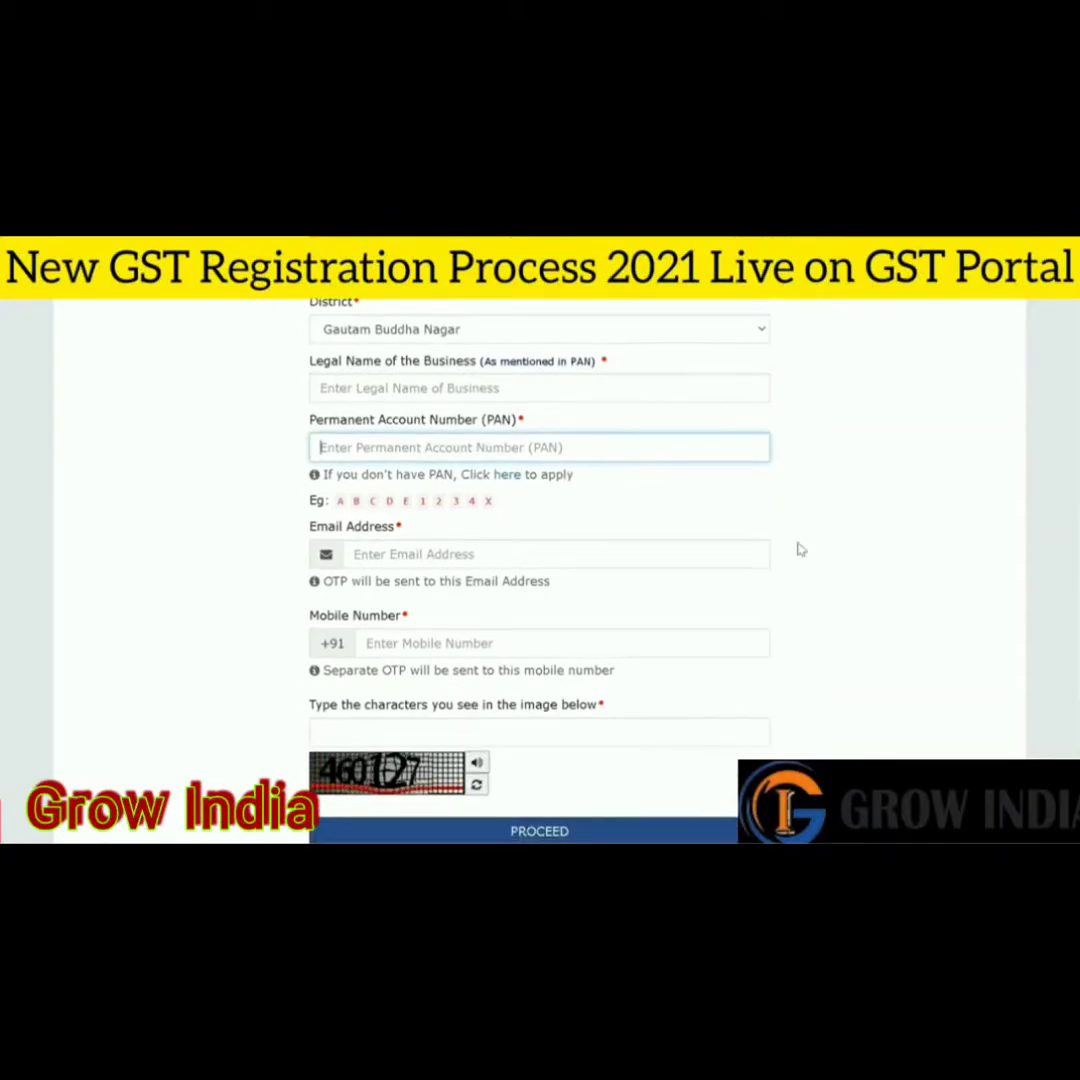
pyautogui.click(646, 550)
pyautogui.scroll(-1, 639, 620)
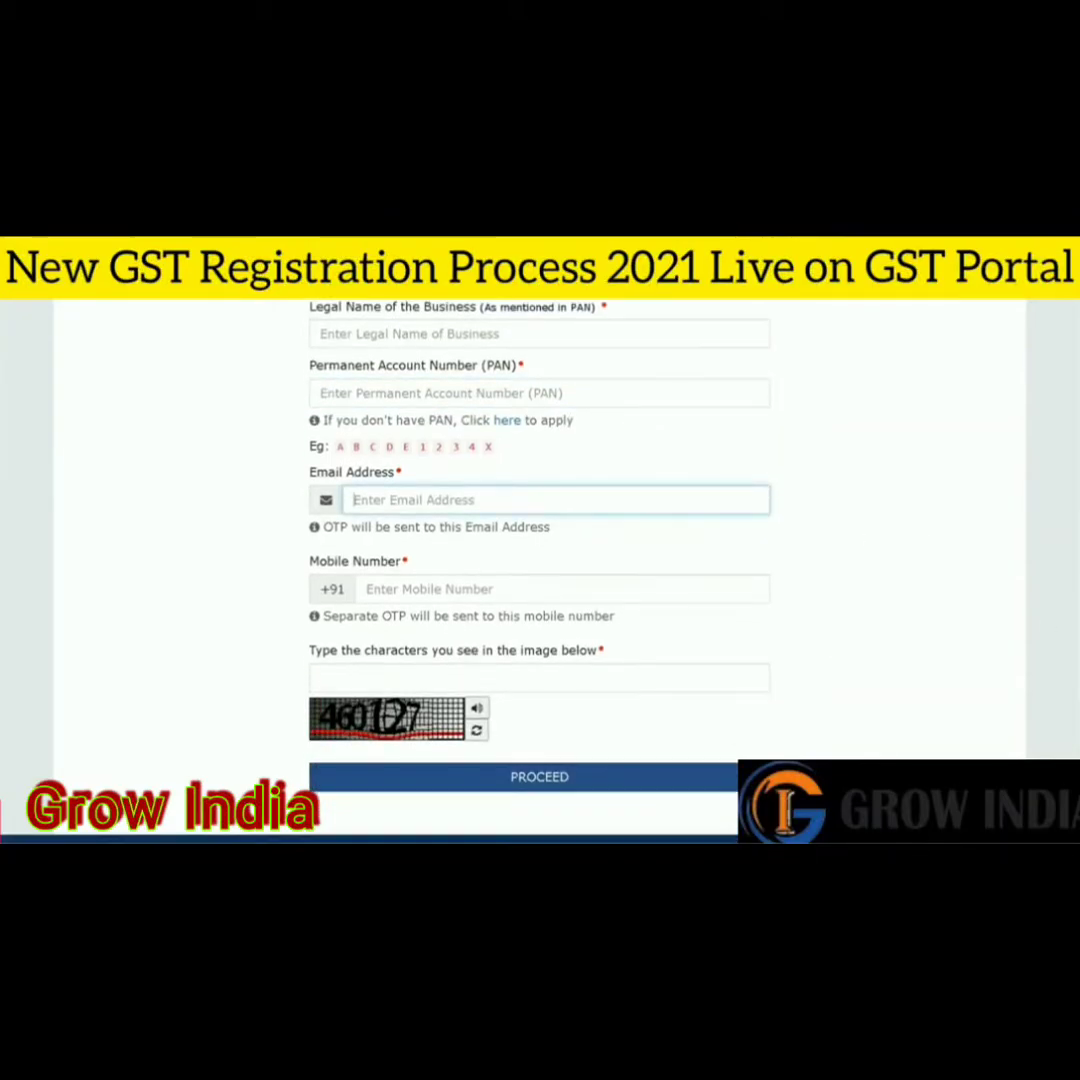
pyautogui.click(520, 588)
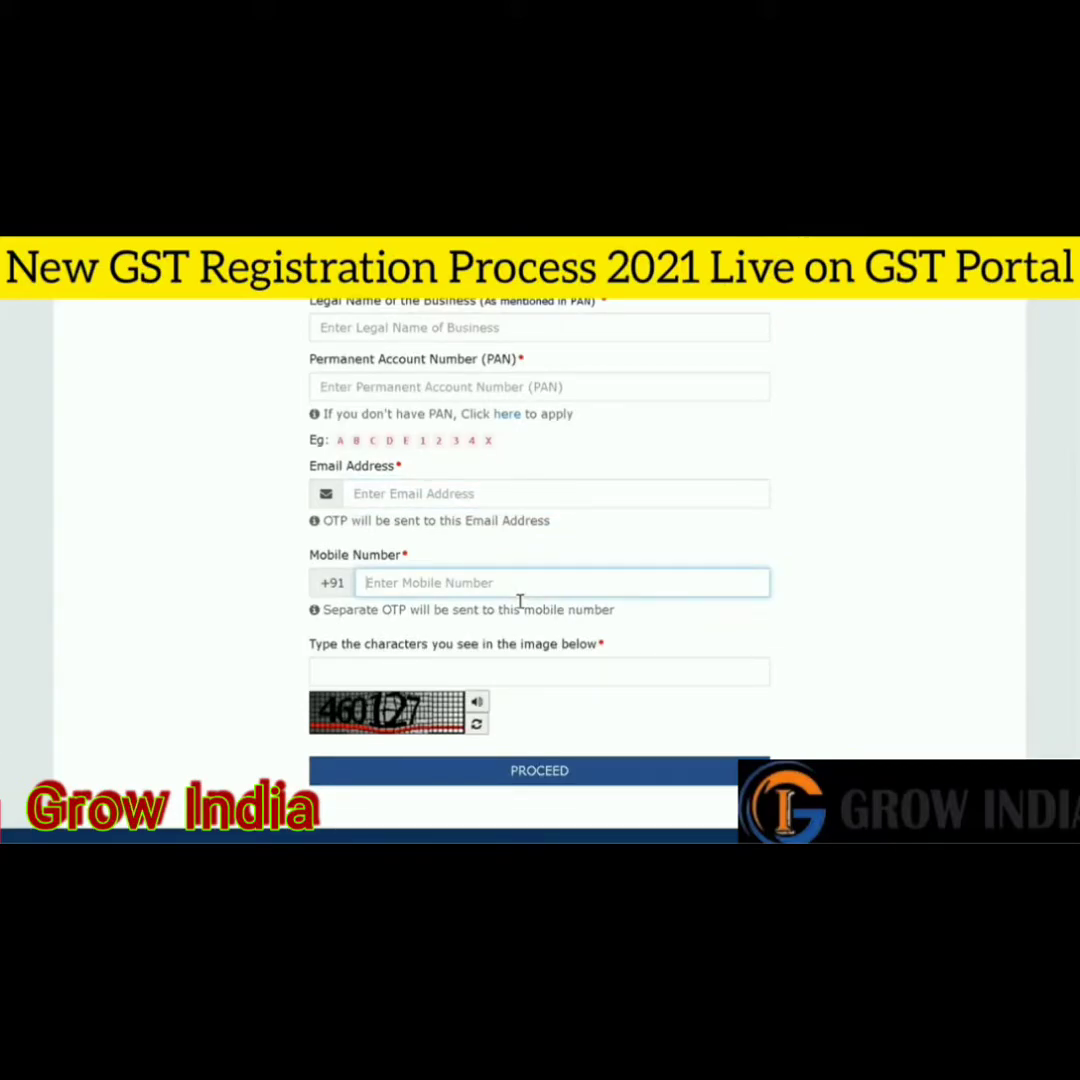
pyautogui.click(502, 676)
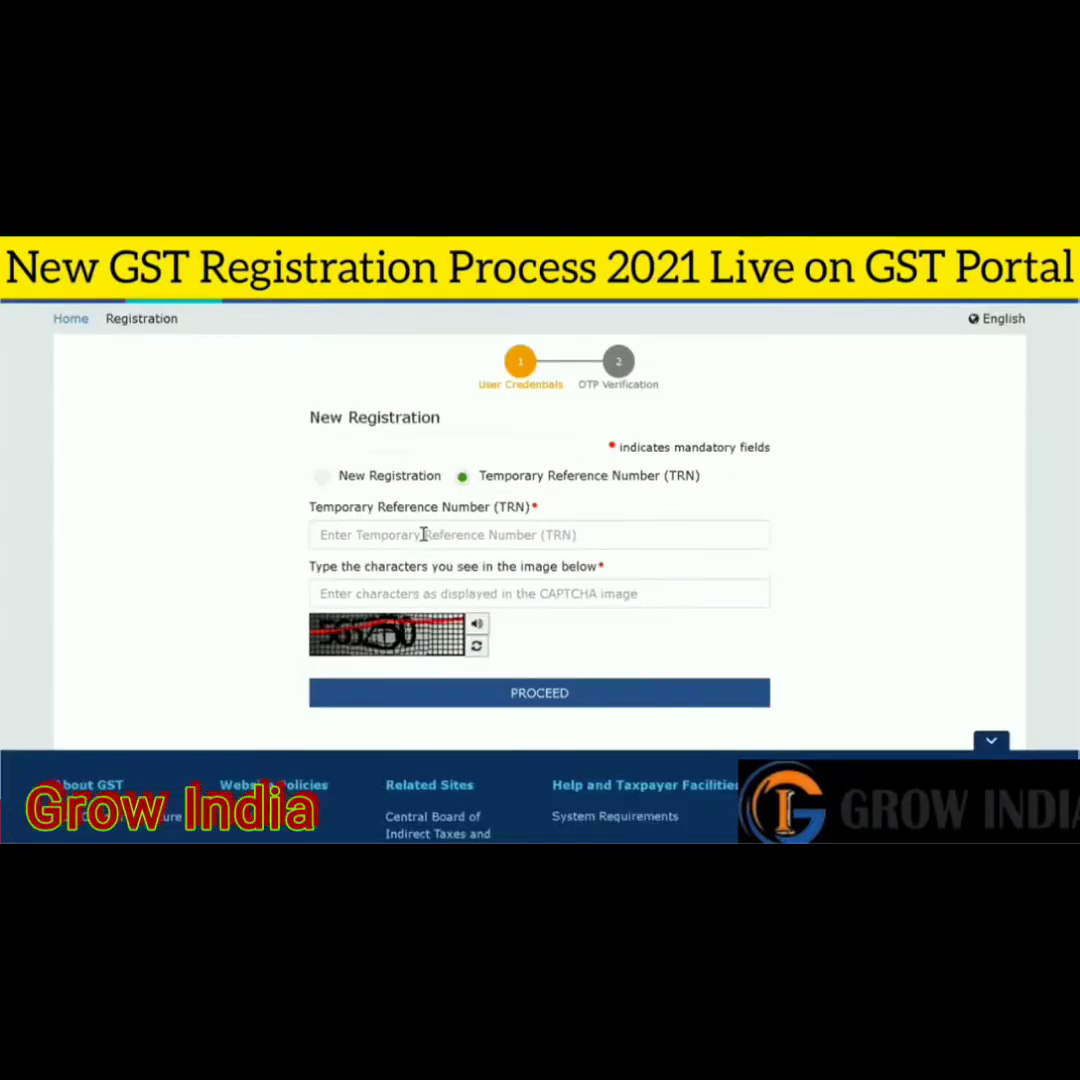
# - Enter the Temporary Reference Number and captcha characters, then proceed to OTP verification
pyautogui.click(424, 534)
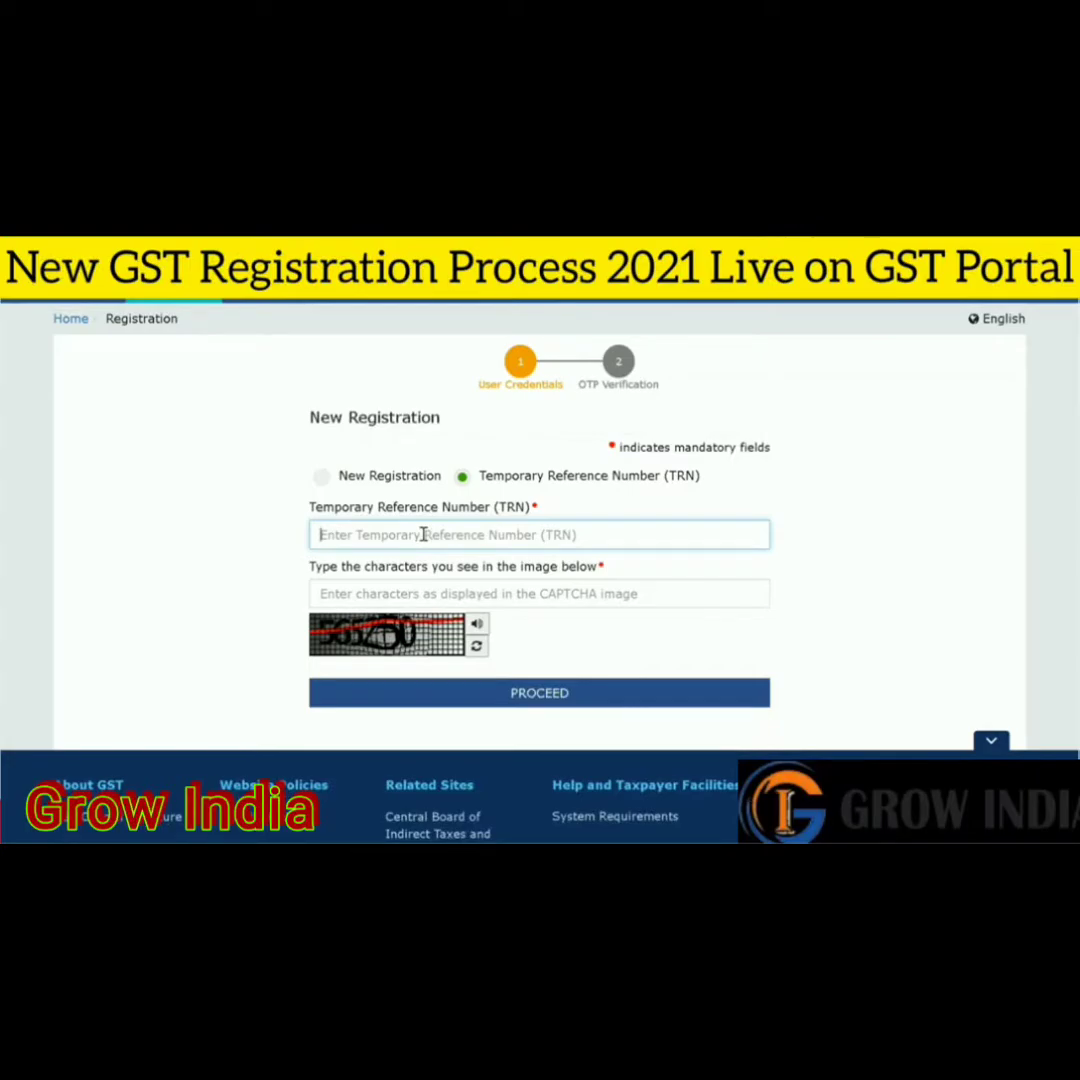
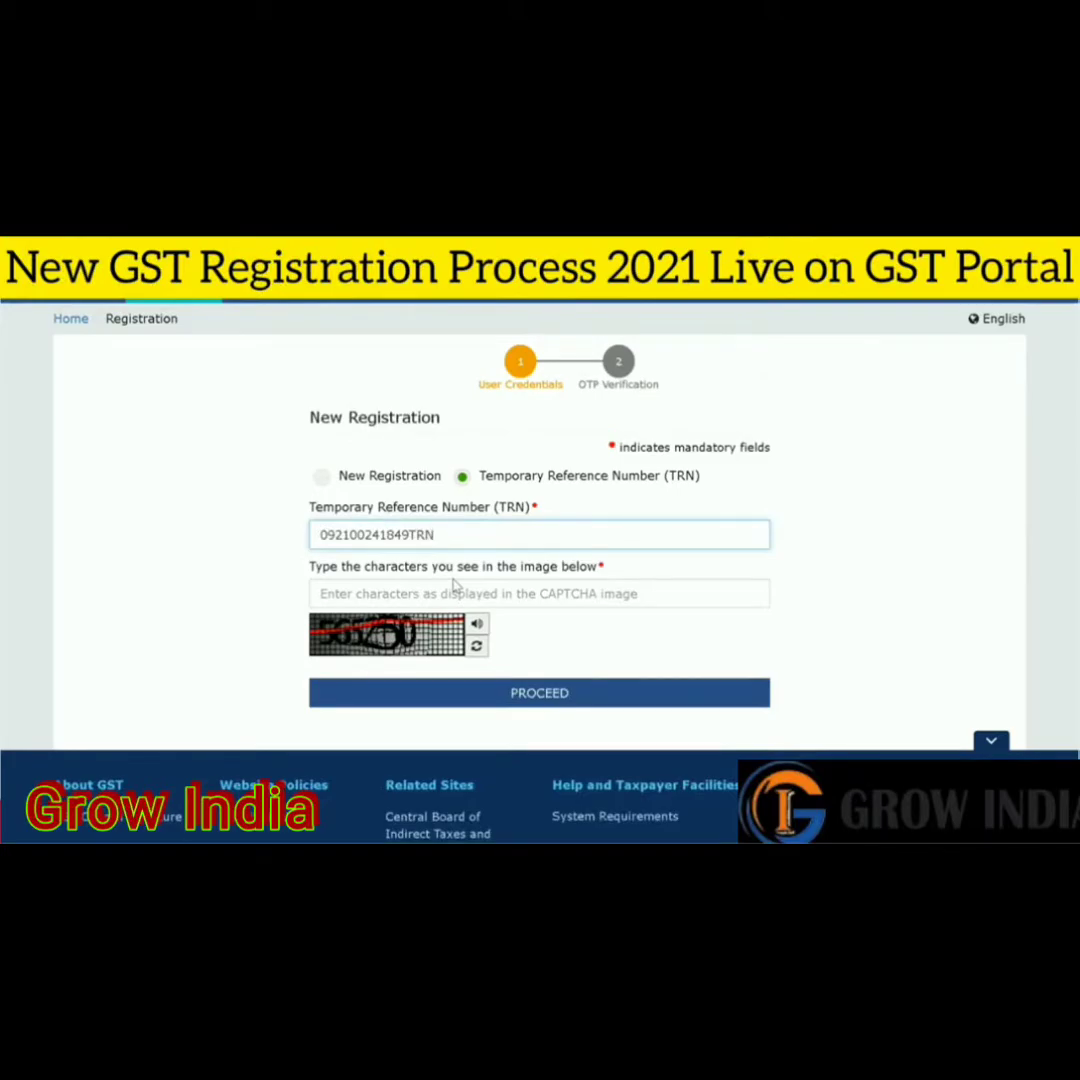
pyautogui.click(462, 592)
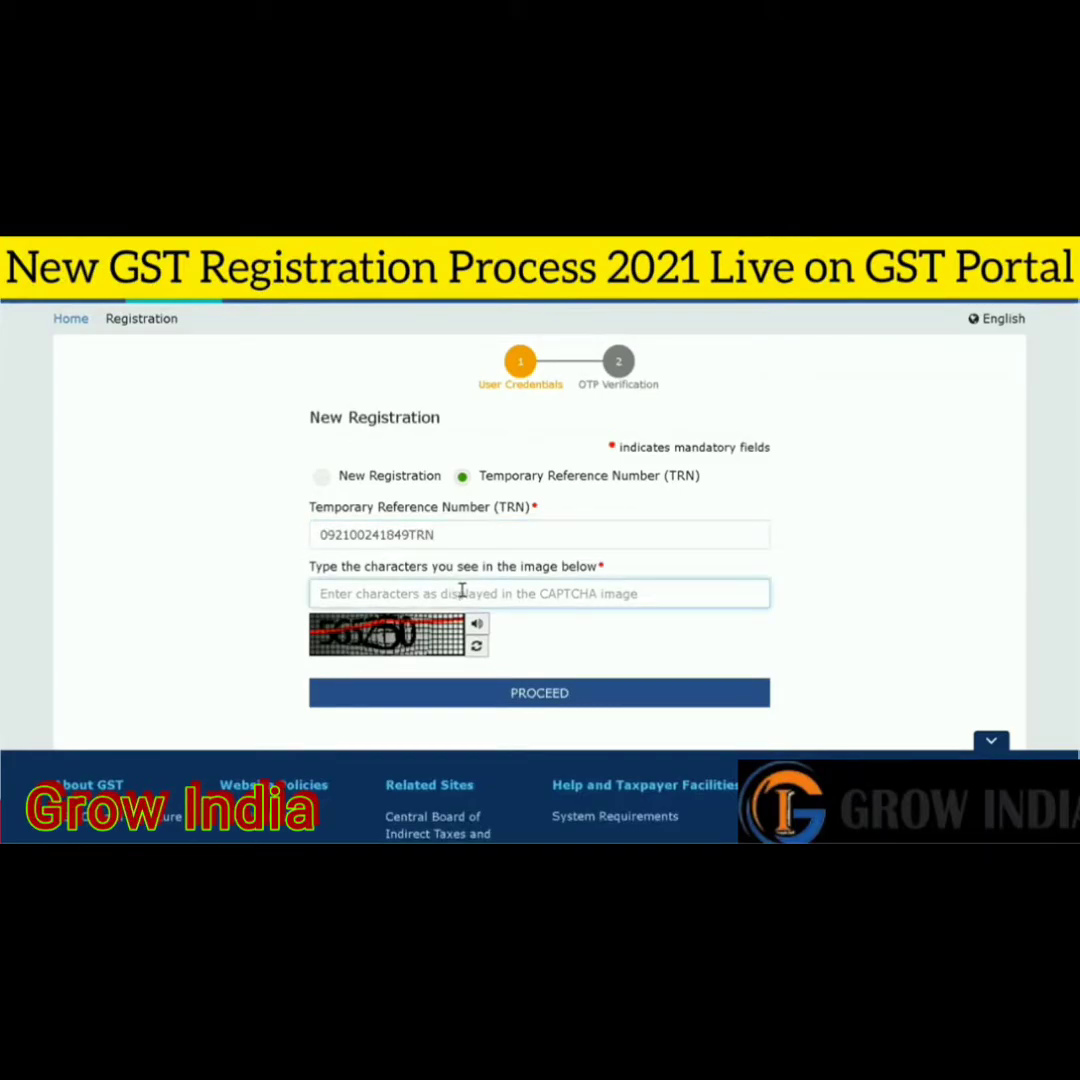
pyautogui.write('5652')
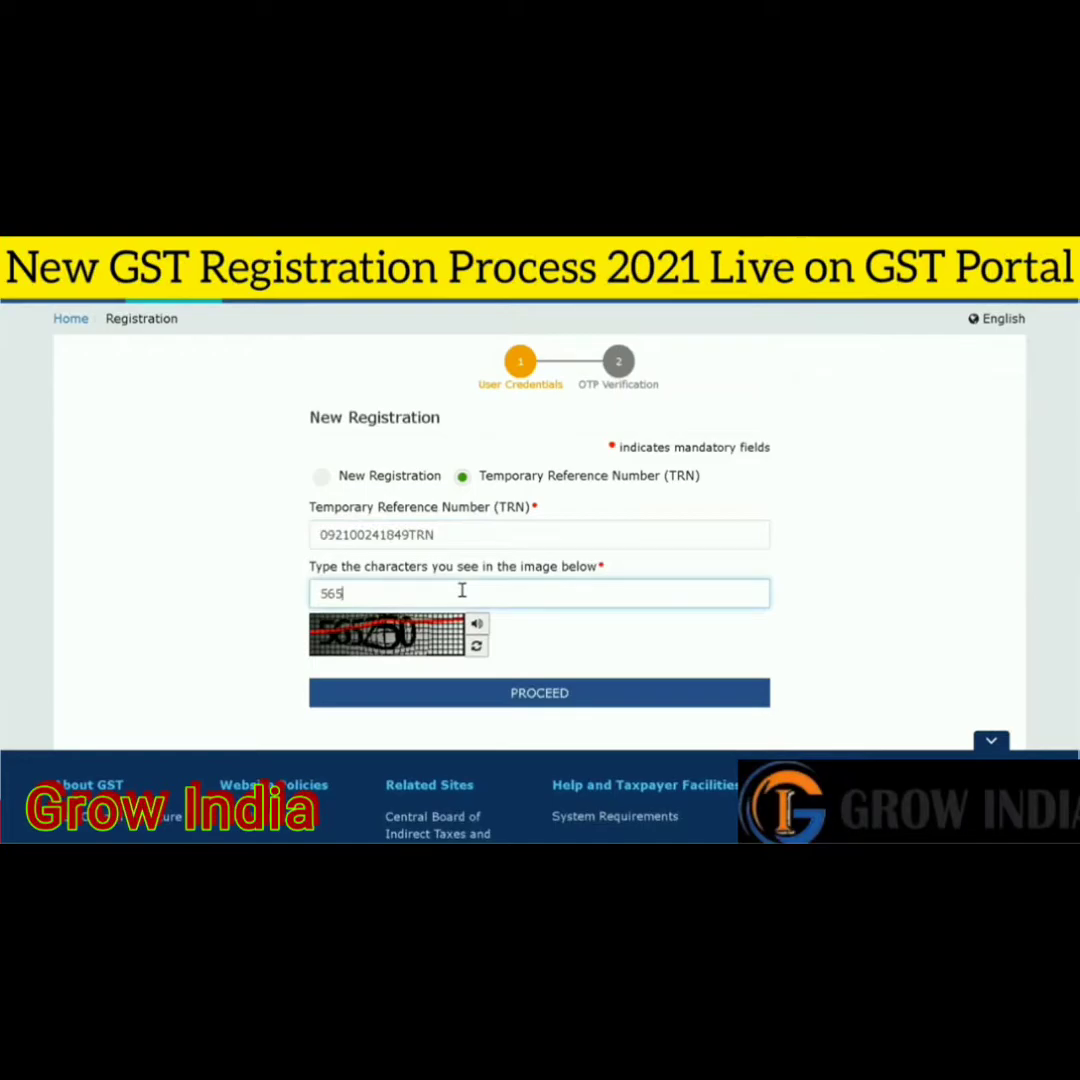
pyautogui.write('50')
pyautogui.click(569, 695)
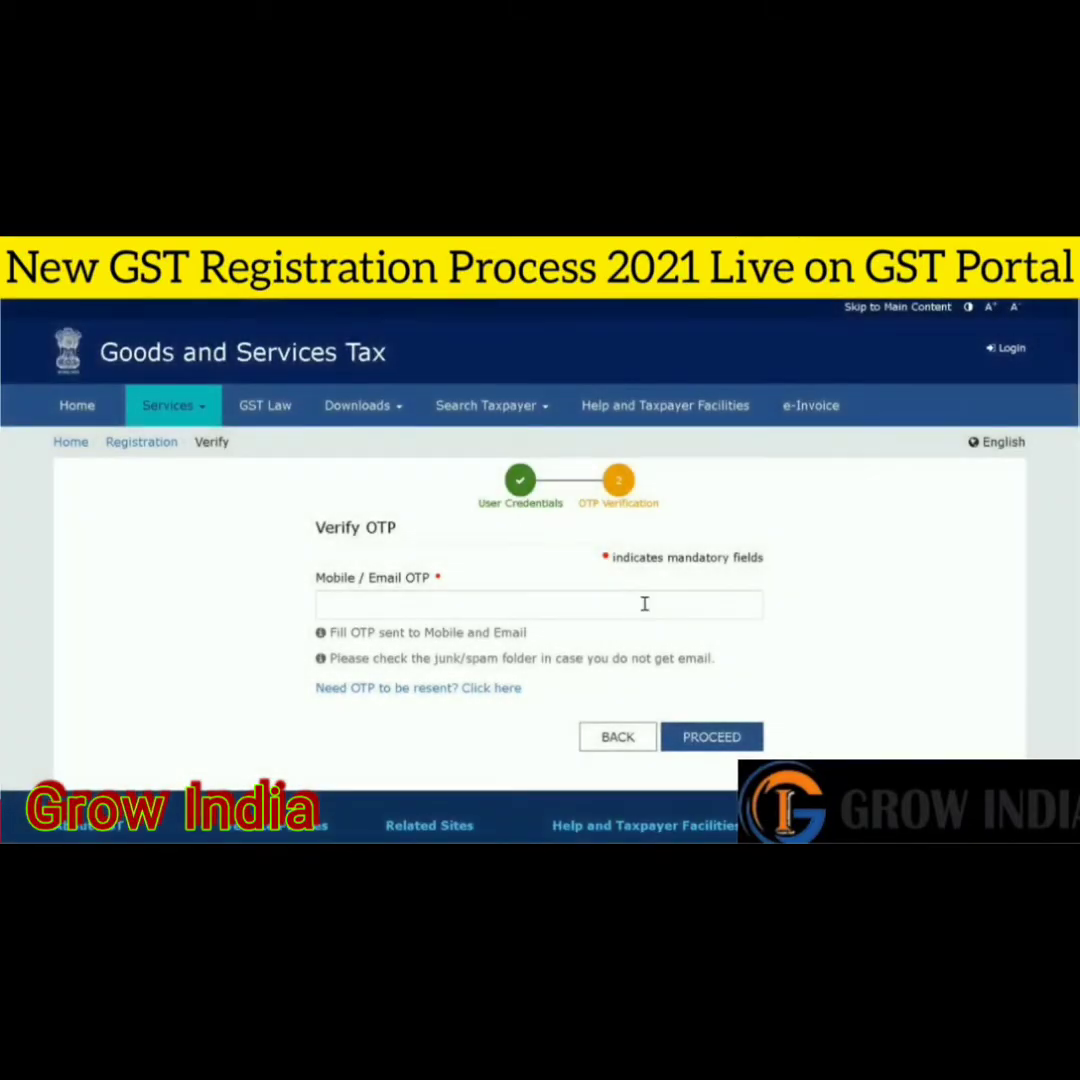
# - Begin entering the mobile/email OTP
pyautogui.click(645, 604)
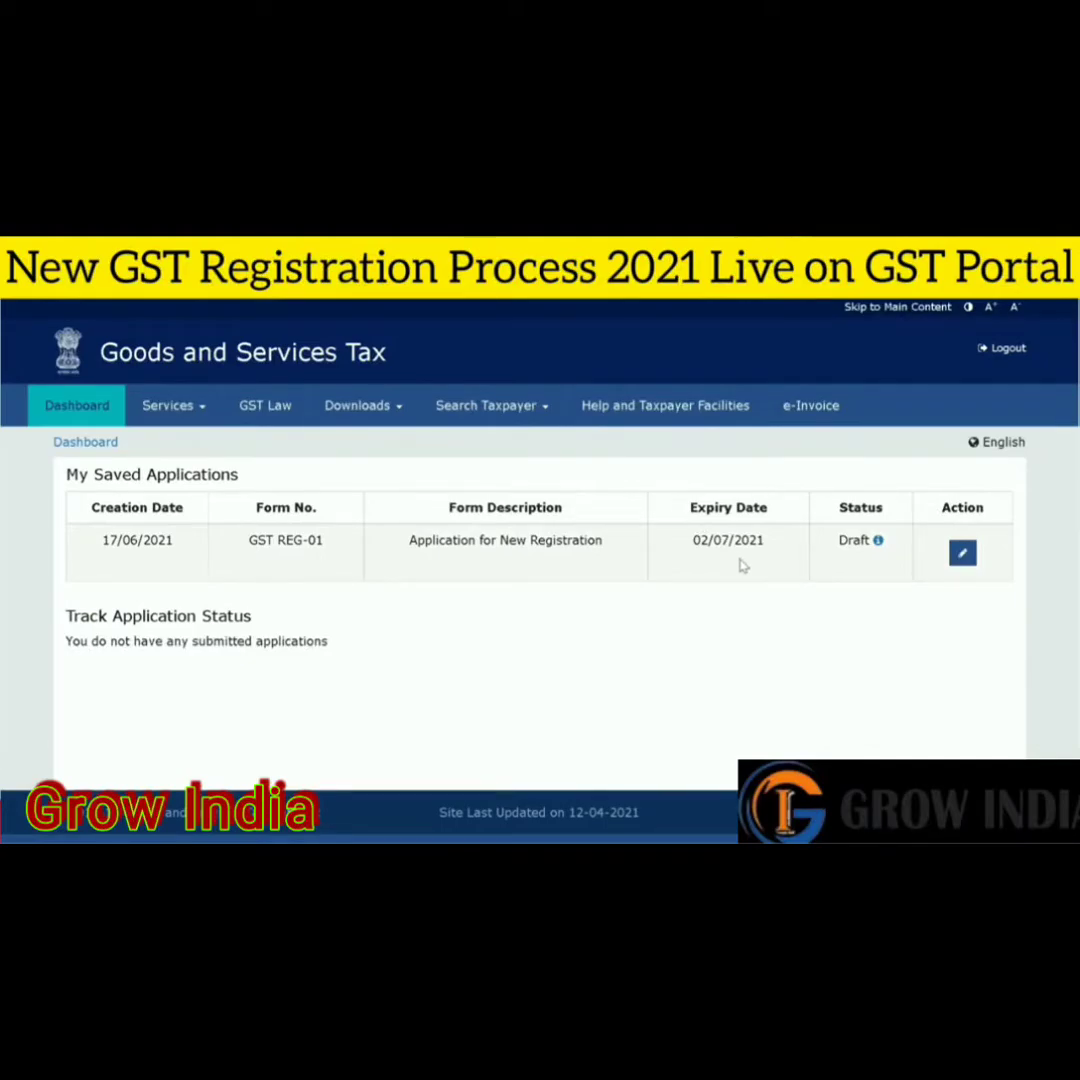
pyautogui.click(962, 553)
pyautogui.scroll(-1, 960, 560)
pyautogui.scroll(-3, 540, 560)
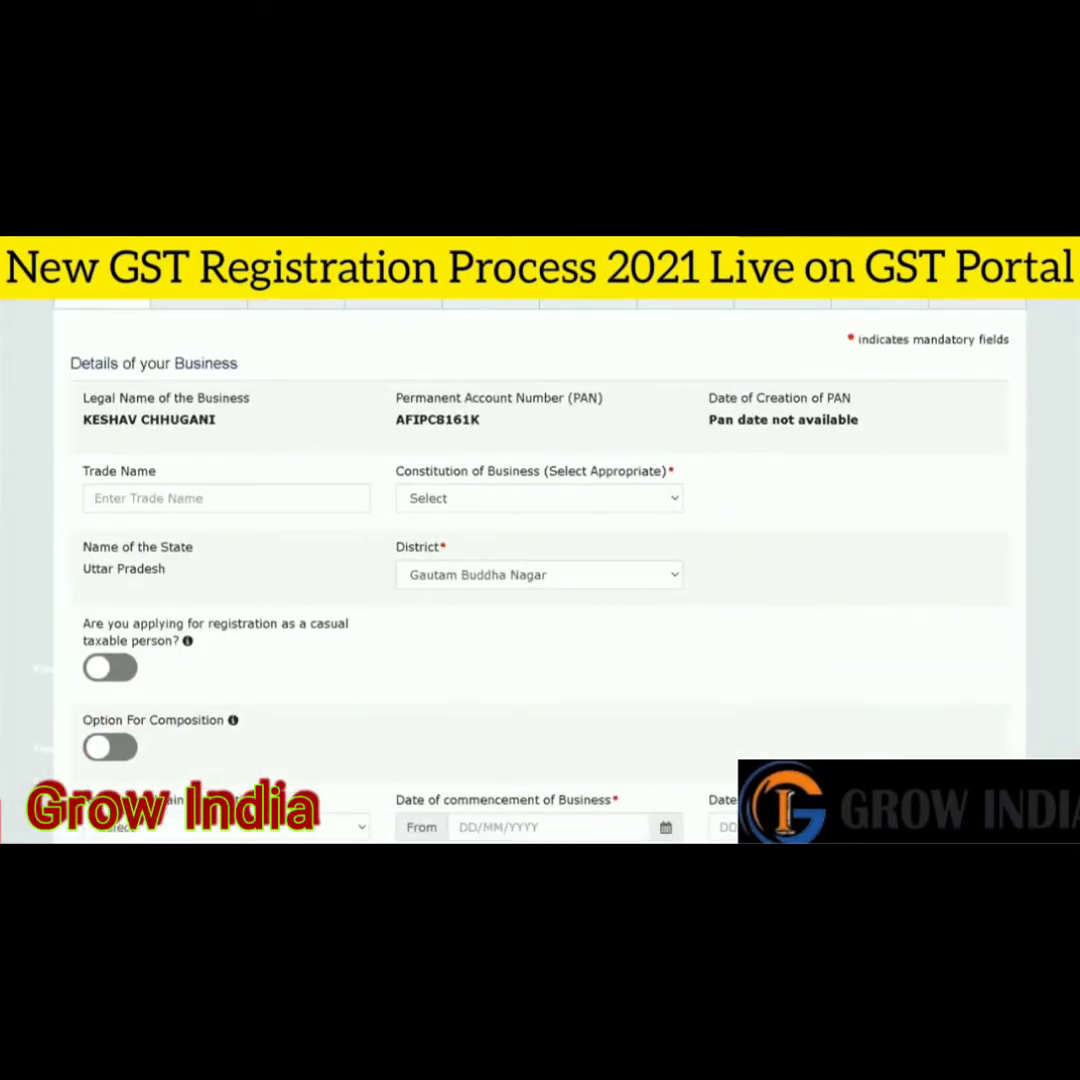
pyautogui.scroll(-2, 540, 560)
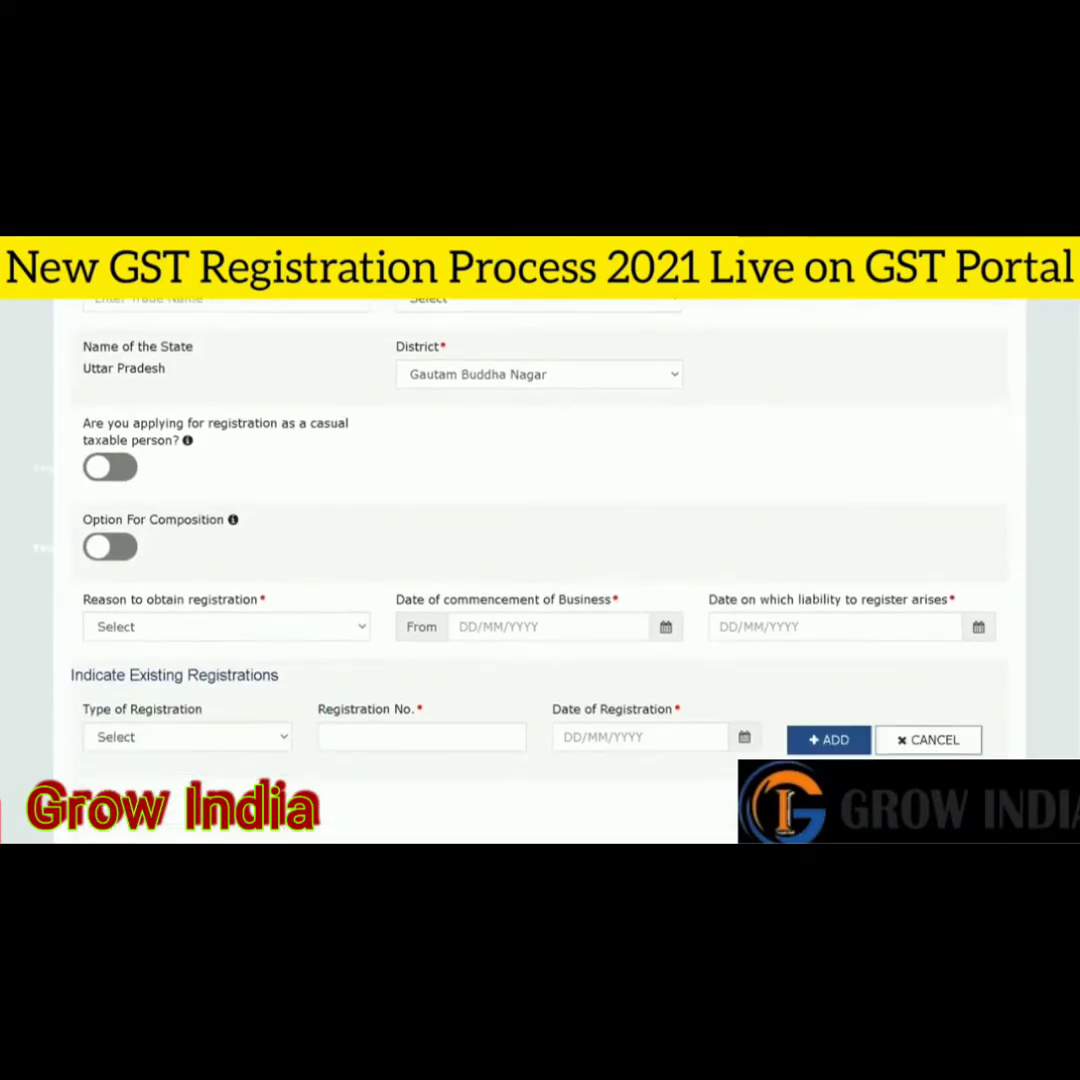
pyautogui.scroll(6, 540, 560)
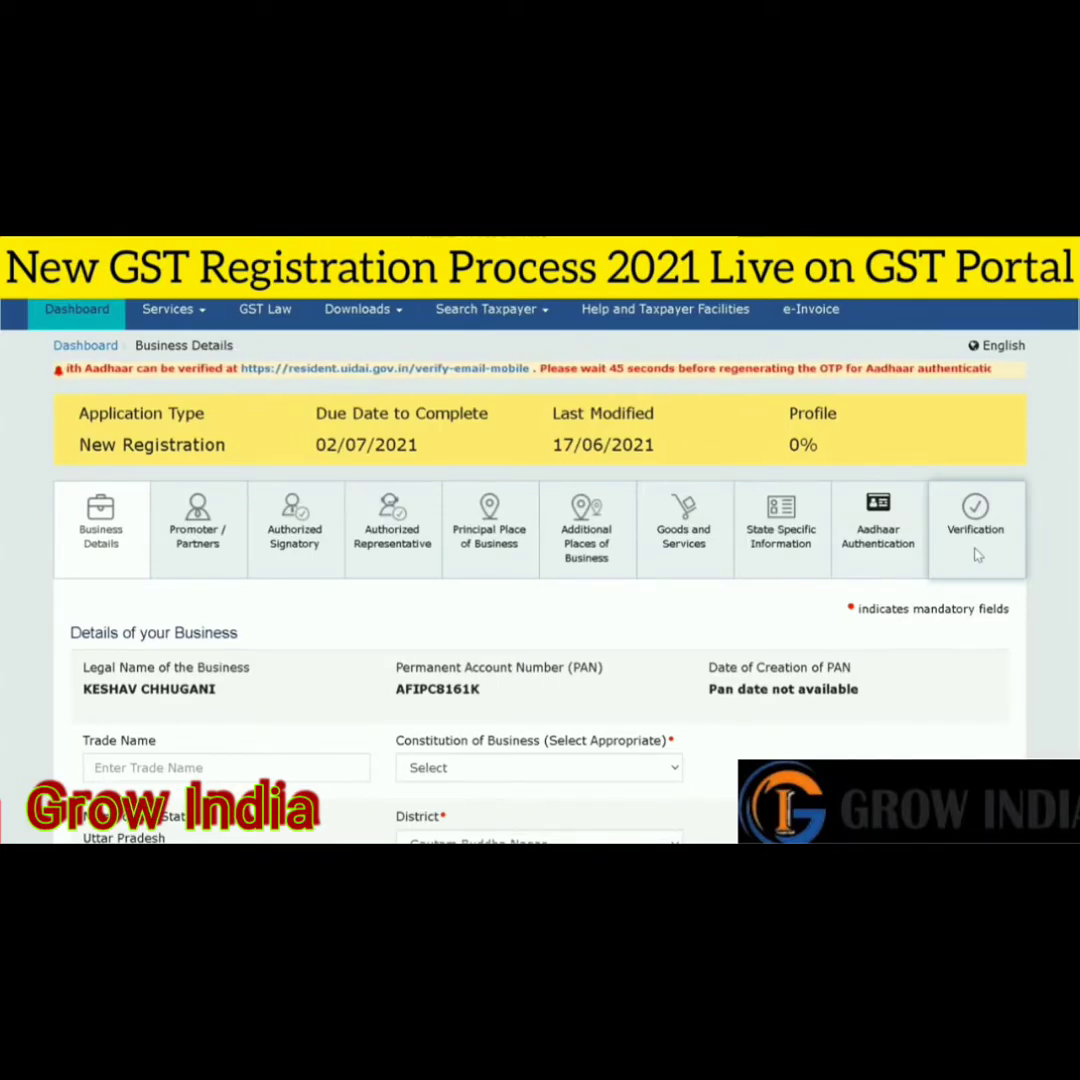
pyautogui.scroll(-1, 978, 555)
pyautogui.scroll(-3, 540, 570)
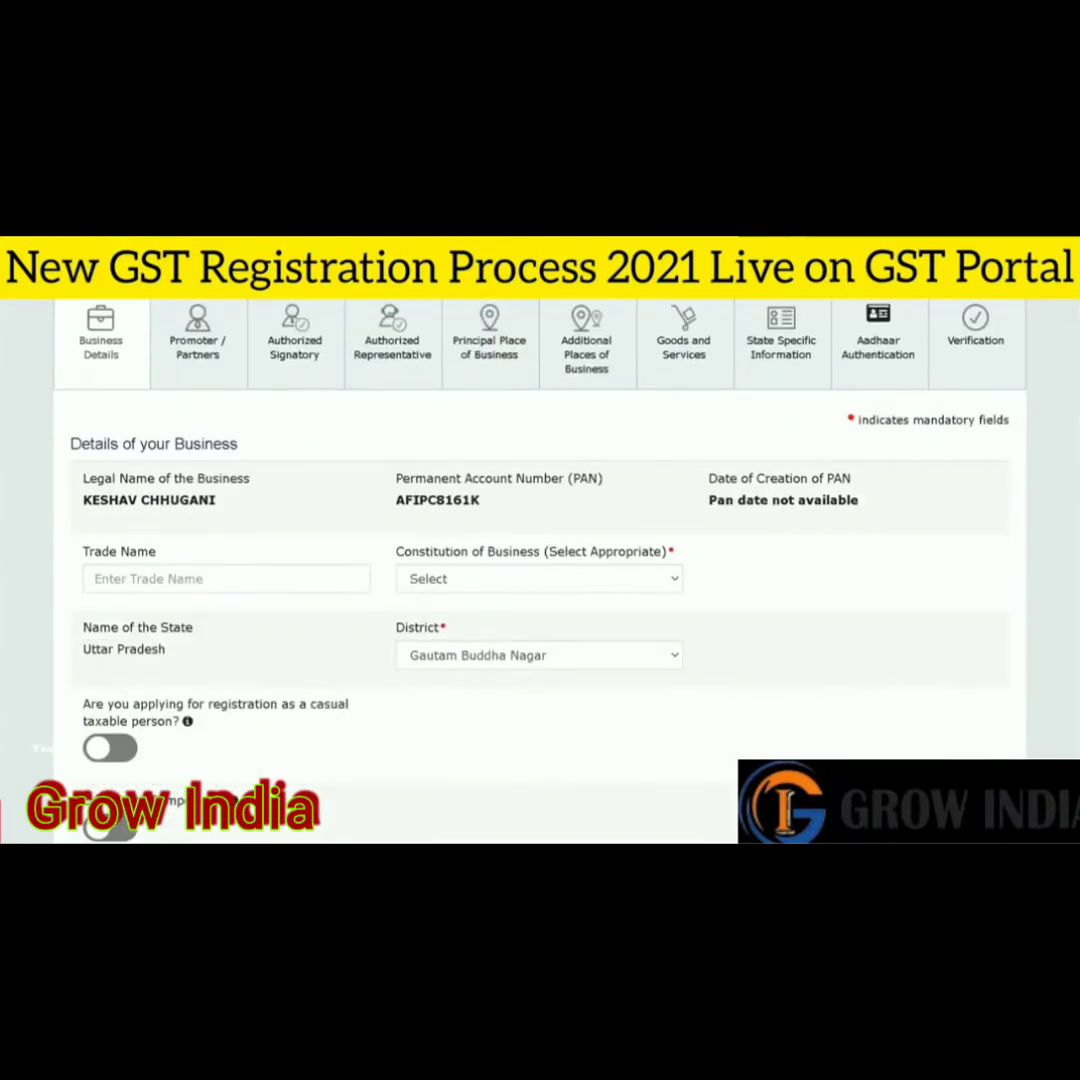
pyautogui.scroll(-1, 540, 570)
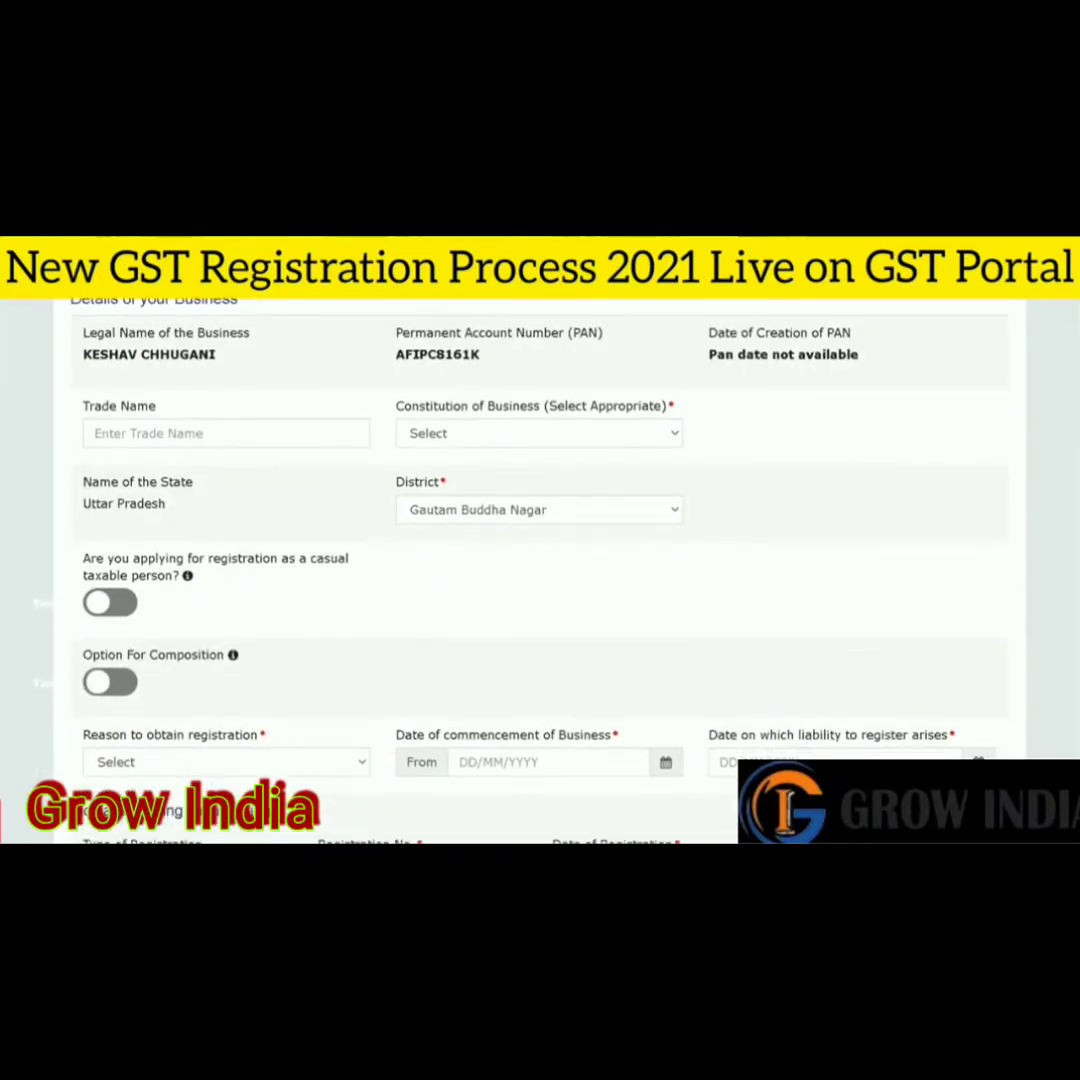
pyautogui.scroll(-1, 903, 545)
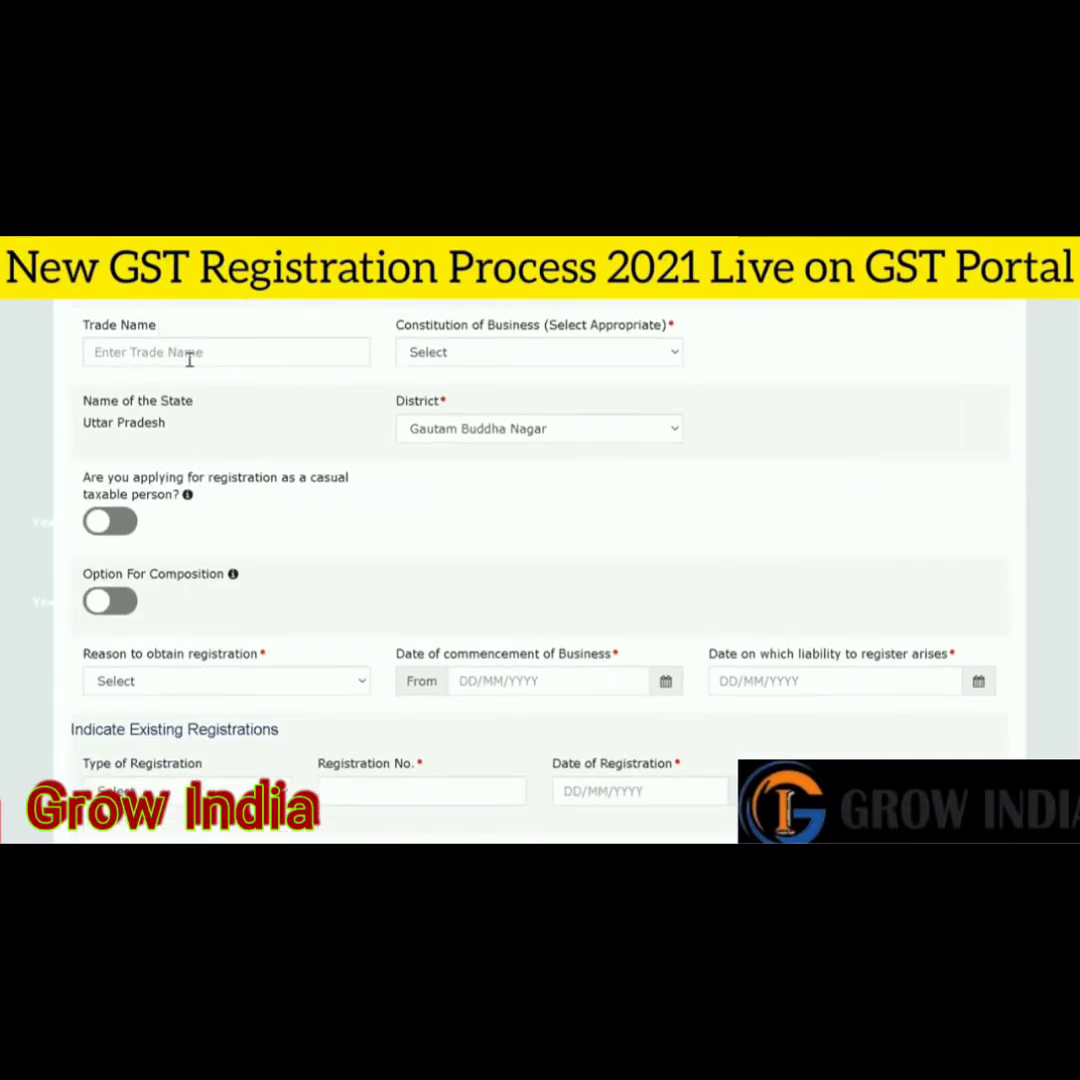
# - Pick Proprietorship from the Constitution of Business list below the Trade Name field
pyautogui.click(189, 361)
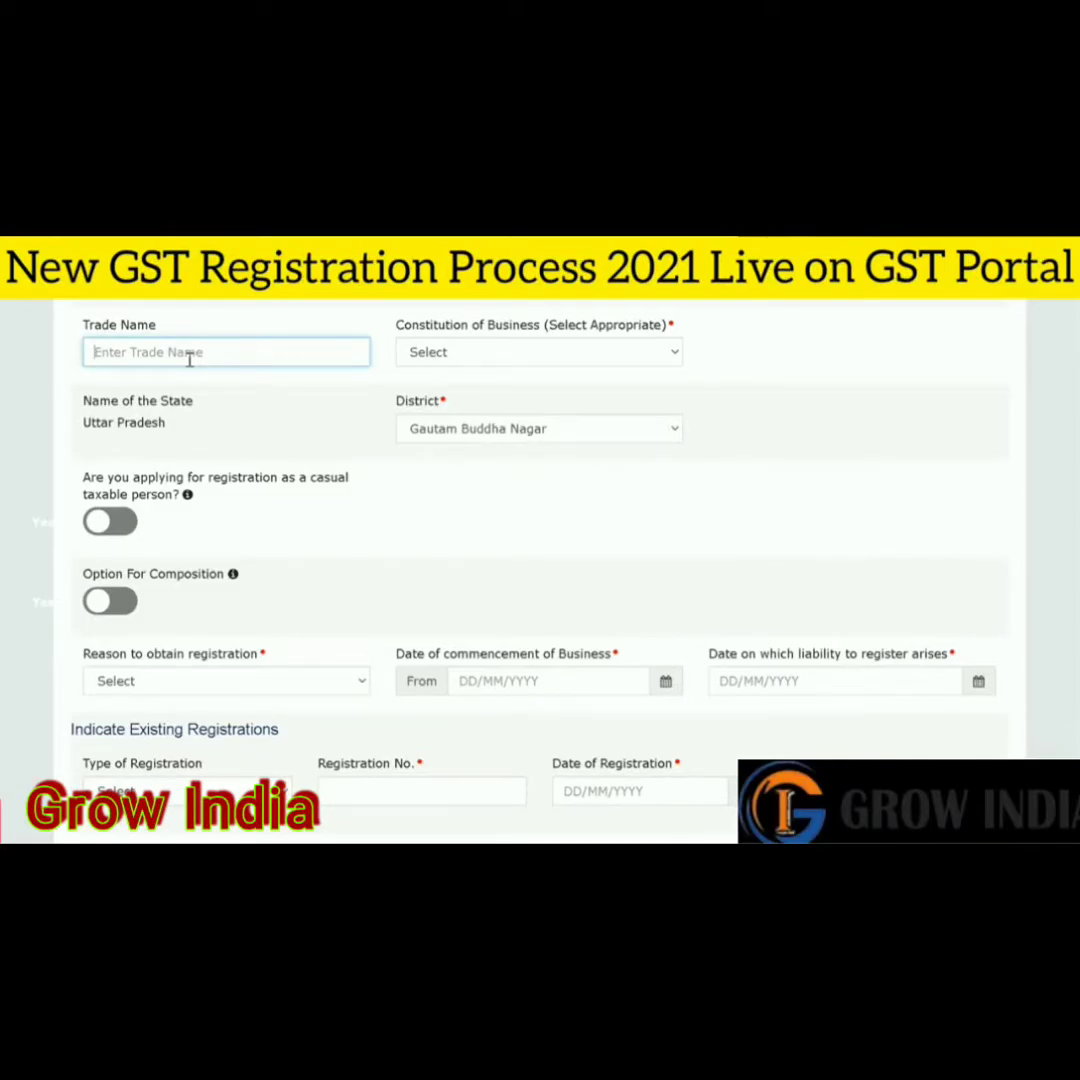
pyautogui.click(448, 358)
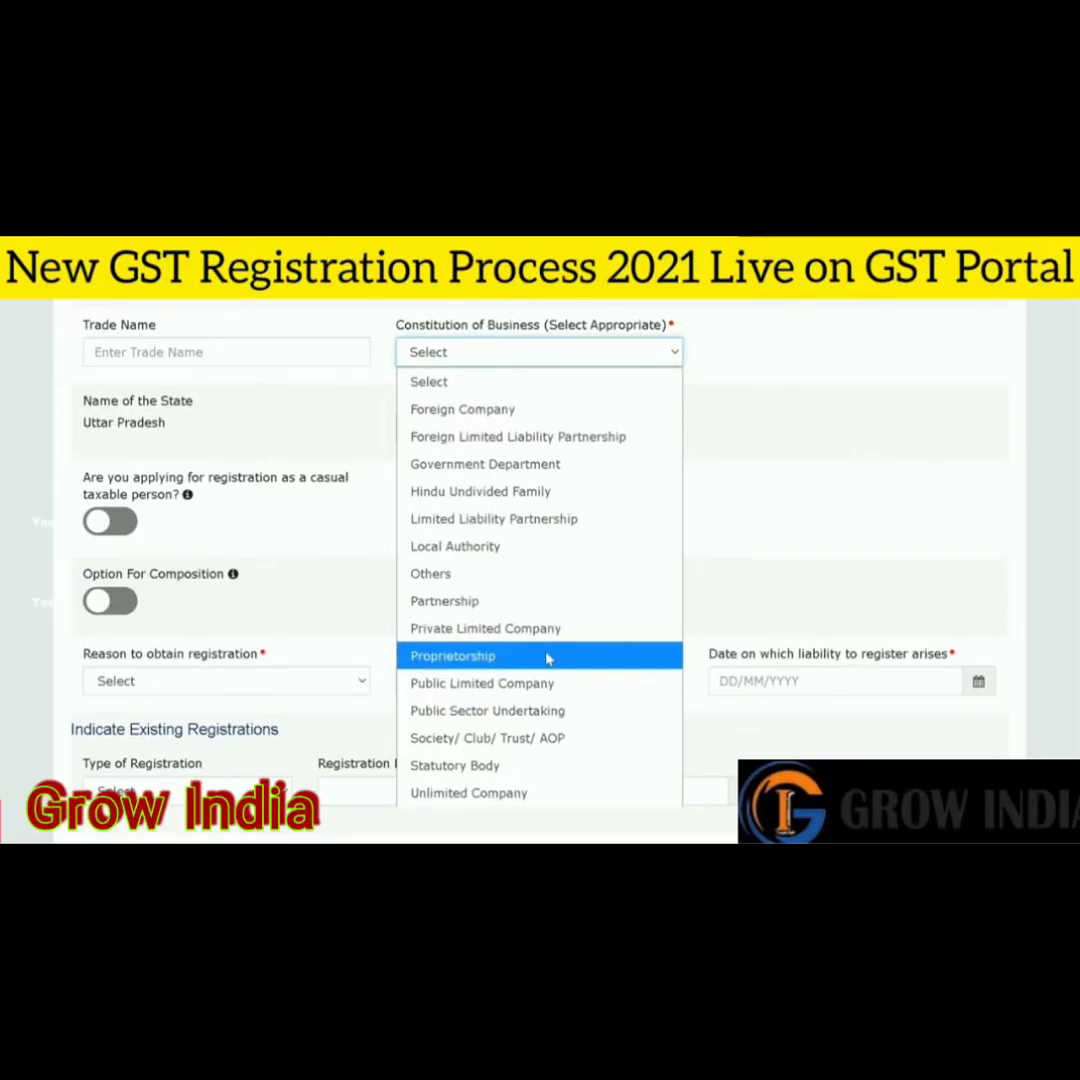
pyautogui.click(547, 657)
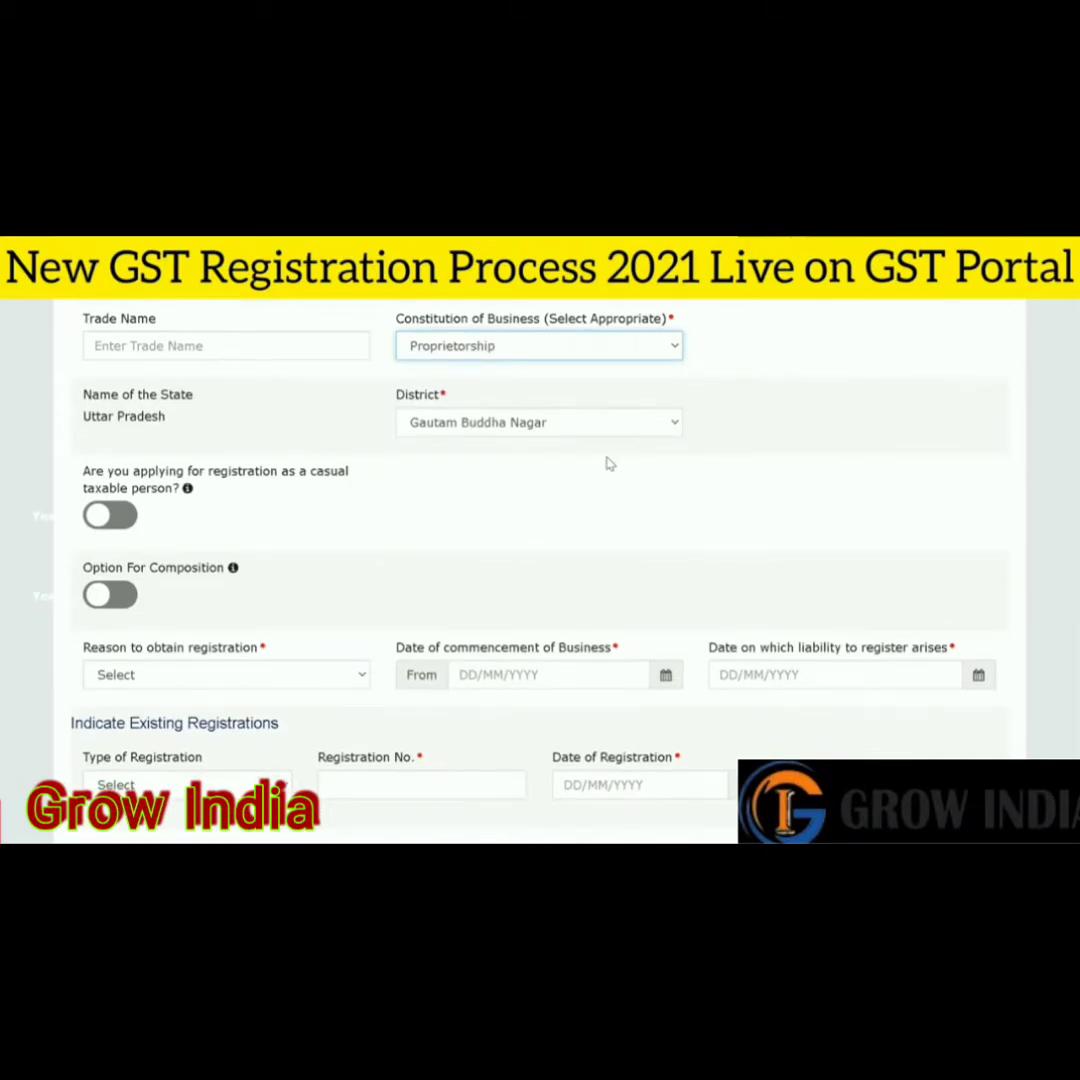
pyautogui.scroll(-1, 770, 463)
pyautogui.scroll(-1, 831, 502)
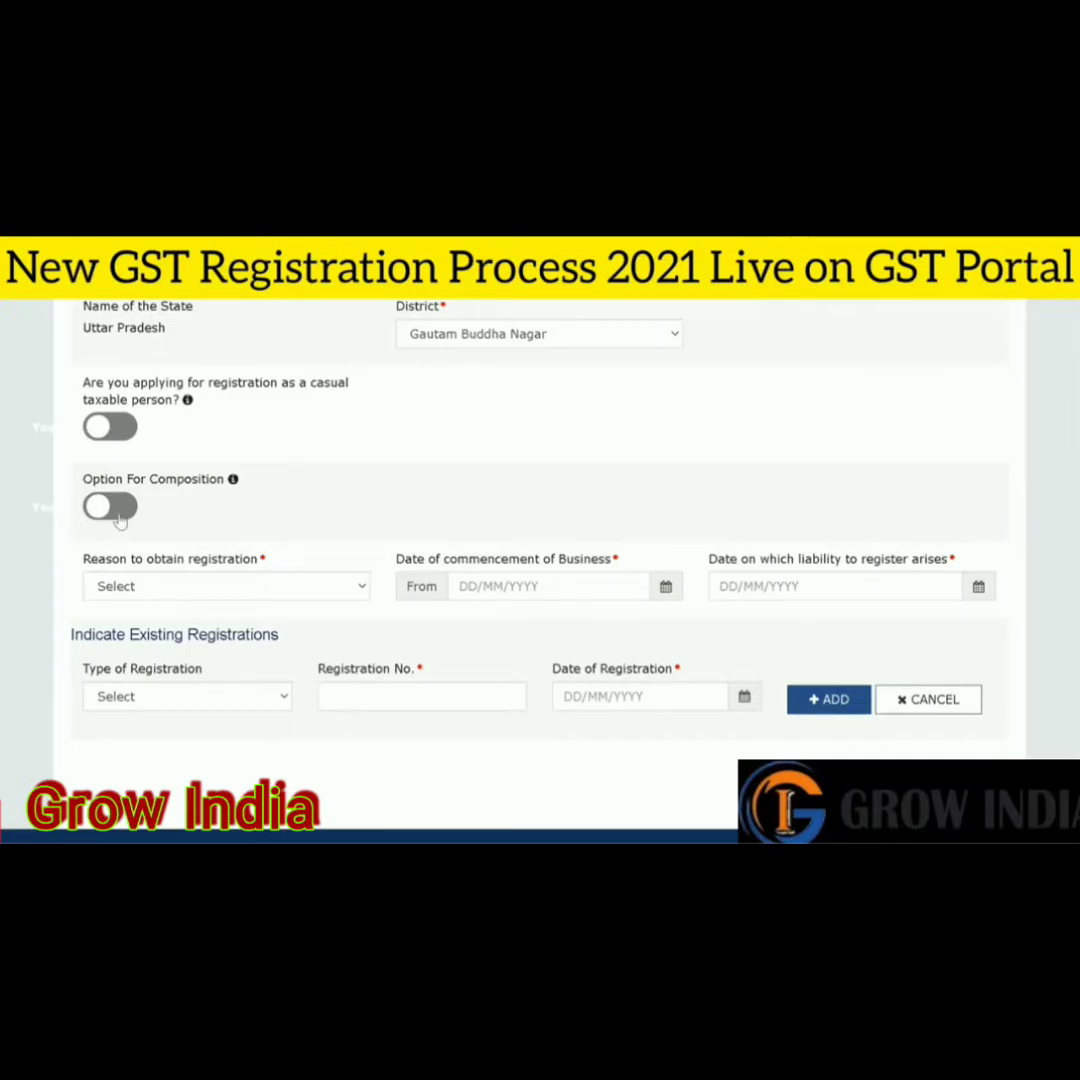
pyautogui.click(110, 507)
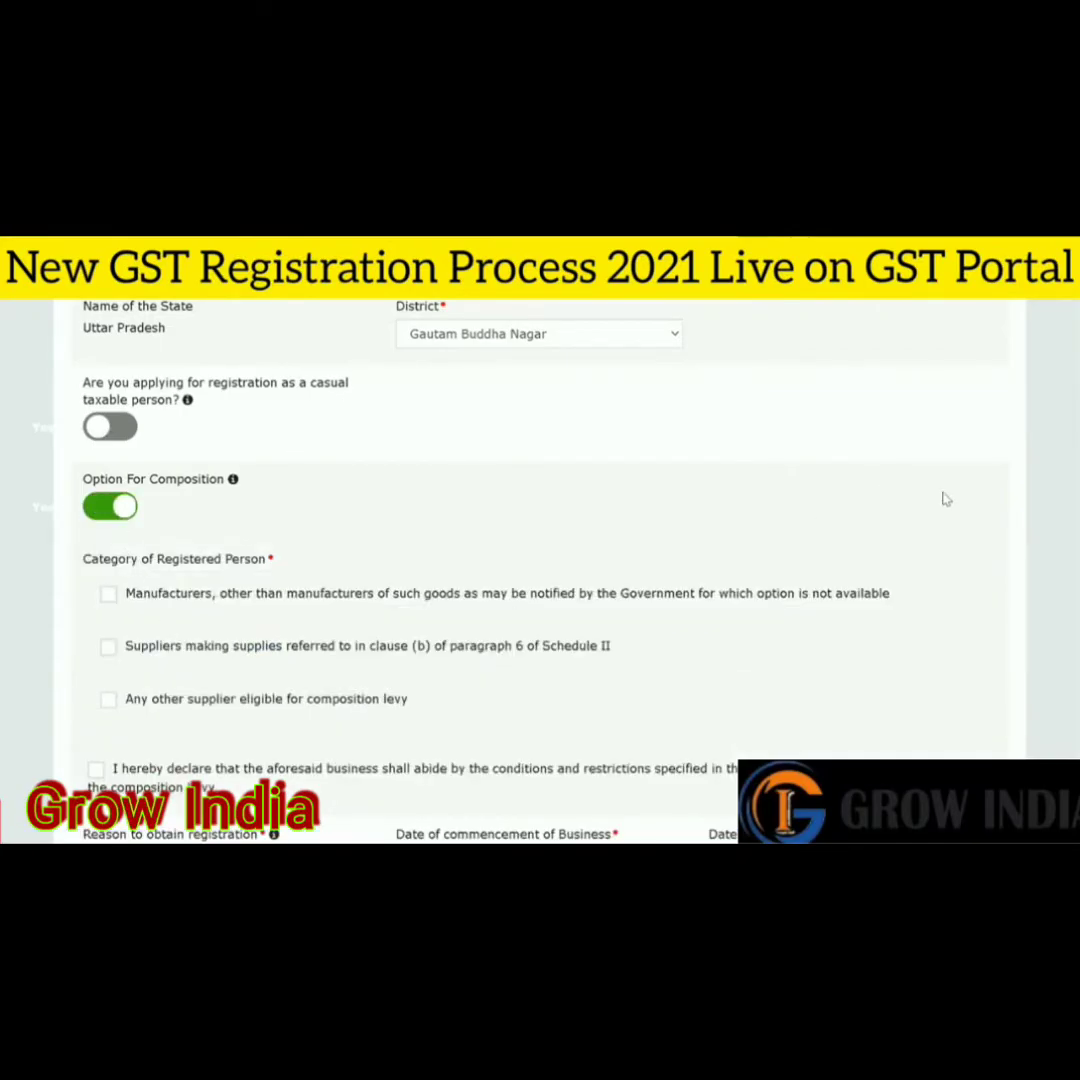
pyautogui.scroll(-1, 595, 598)
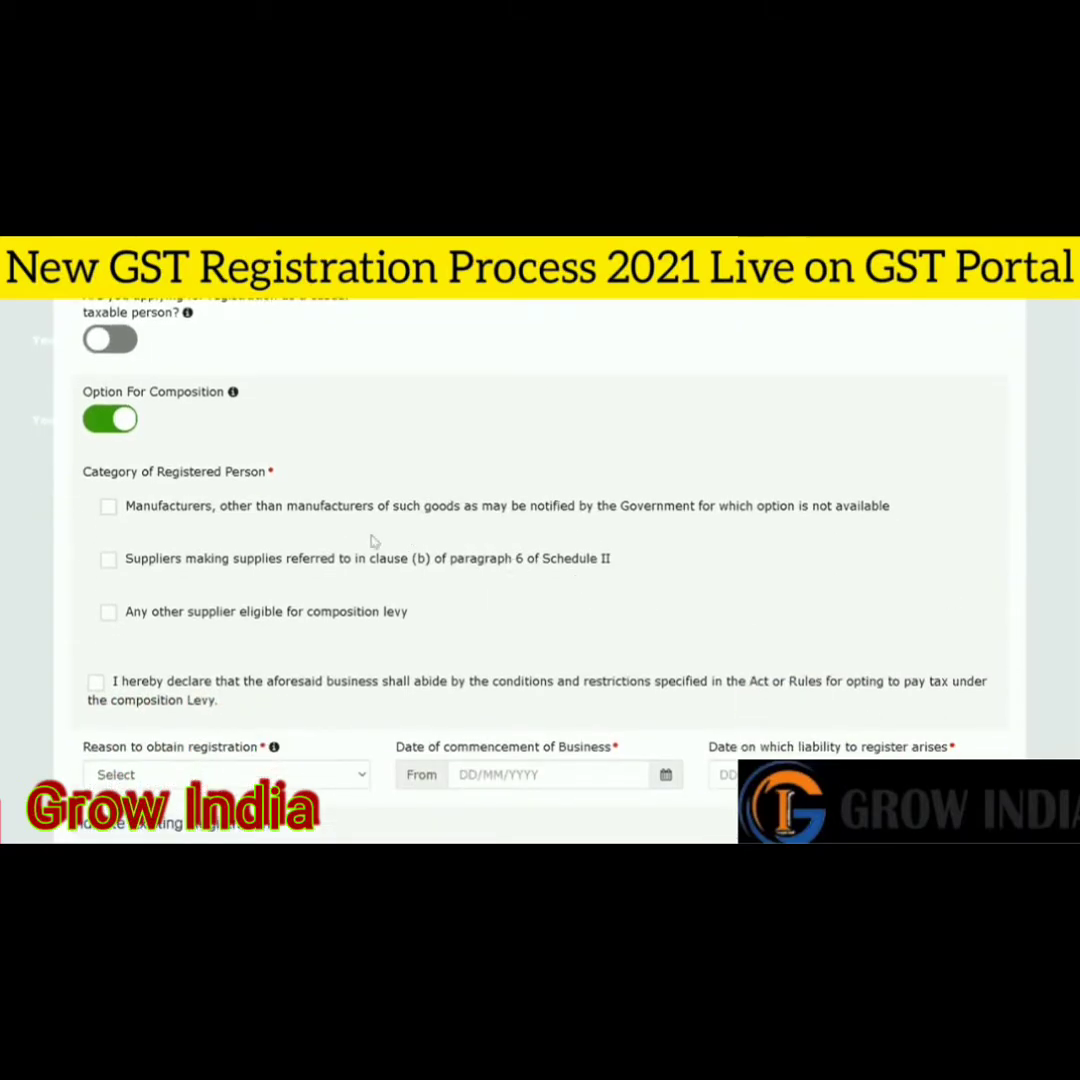
pyautogui.click(108, 507)
pyautogui.click(108, 559)
pyautogui.click(108, 612)
pyautogui.click(96, 682)
pyautogui.click(96, 682)
pyautogui.click(108, 612)
pyautogui.click(108, 559)
pyautogui.click(109, 508)
pyautogui.click(117, 421)
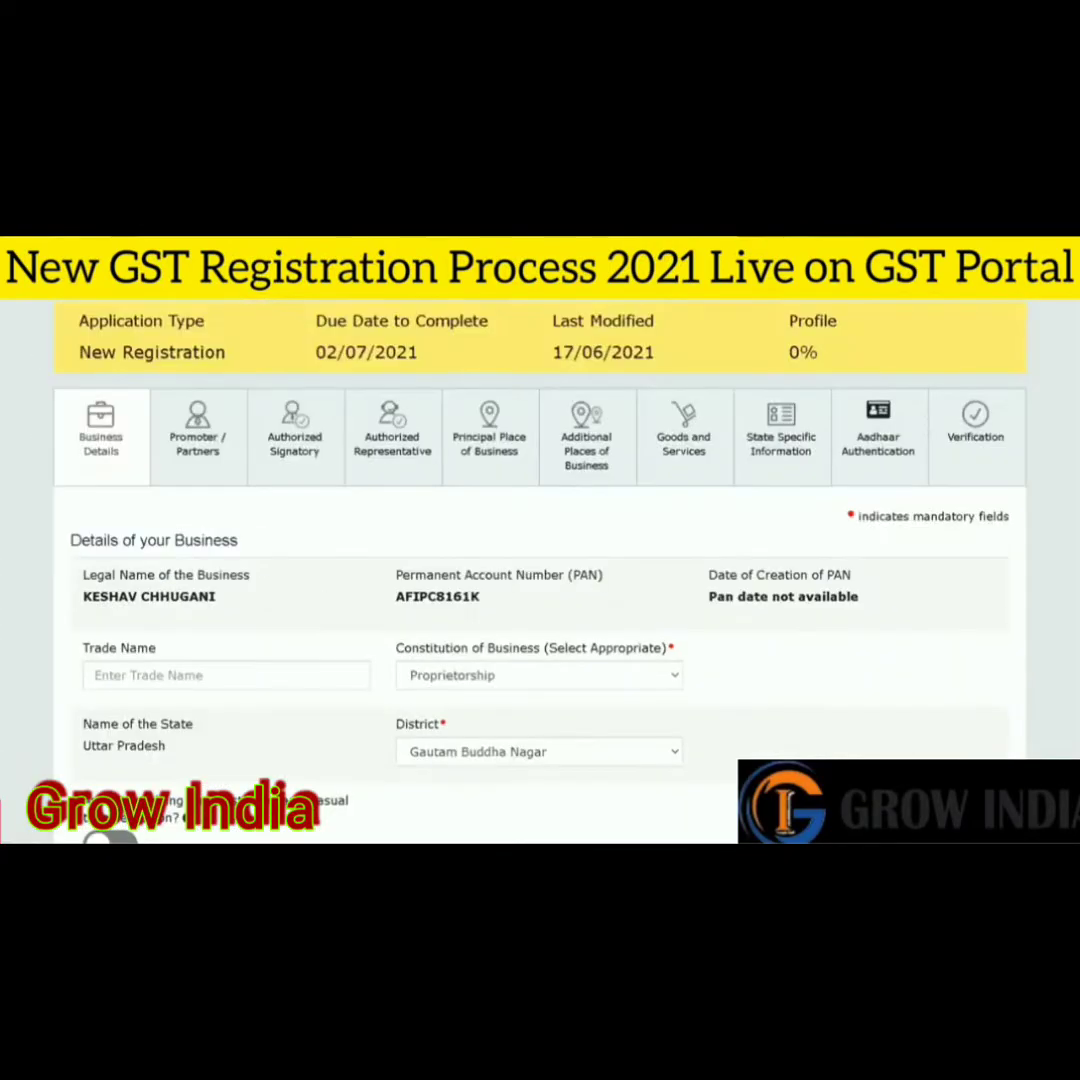
# - Browse the reasons for obtaining registration without choosing one
pyautogui.scroll(-2, 540, 560)
pyautogui.scroll(-5, 540, 560)
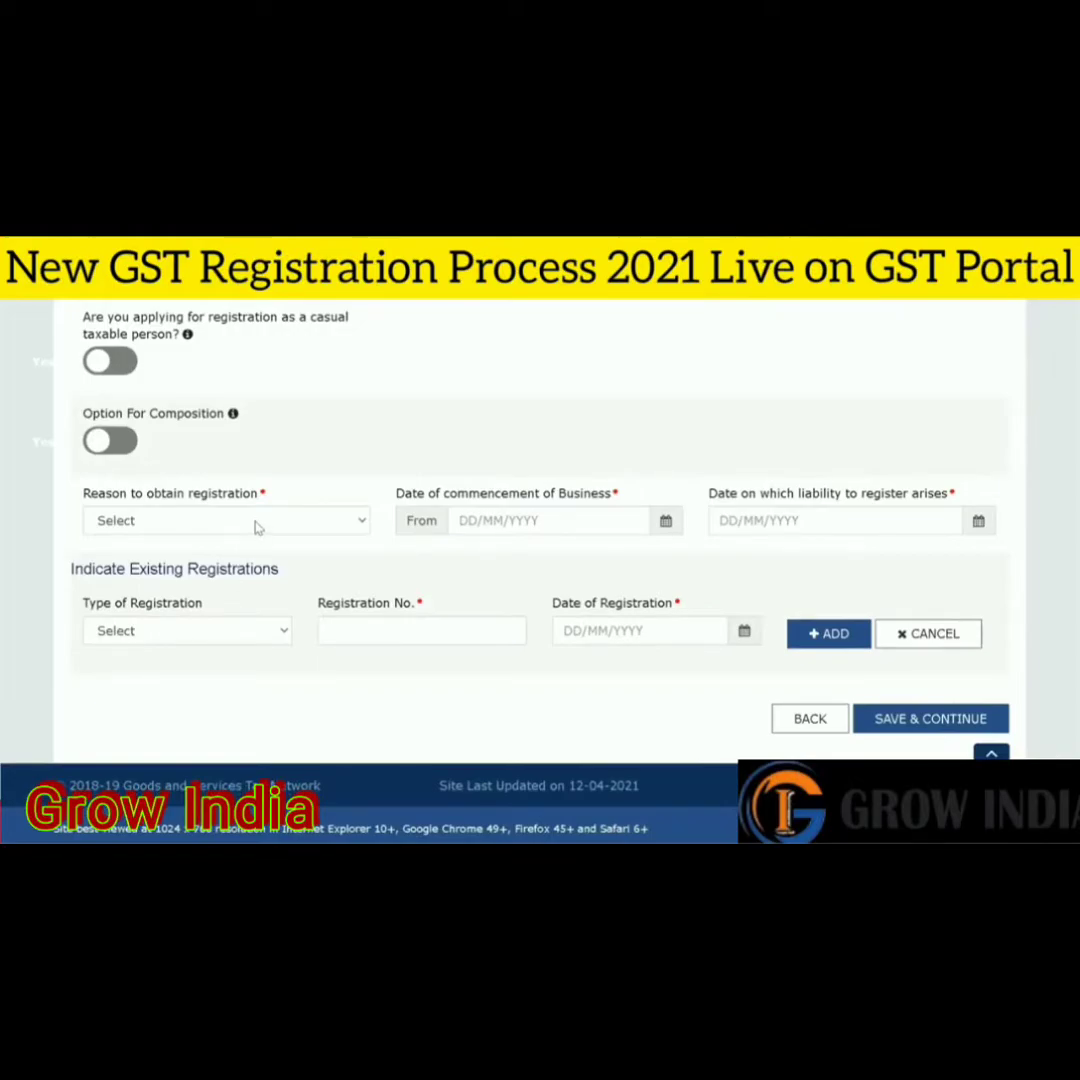
pyautogui.click(257, 528)
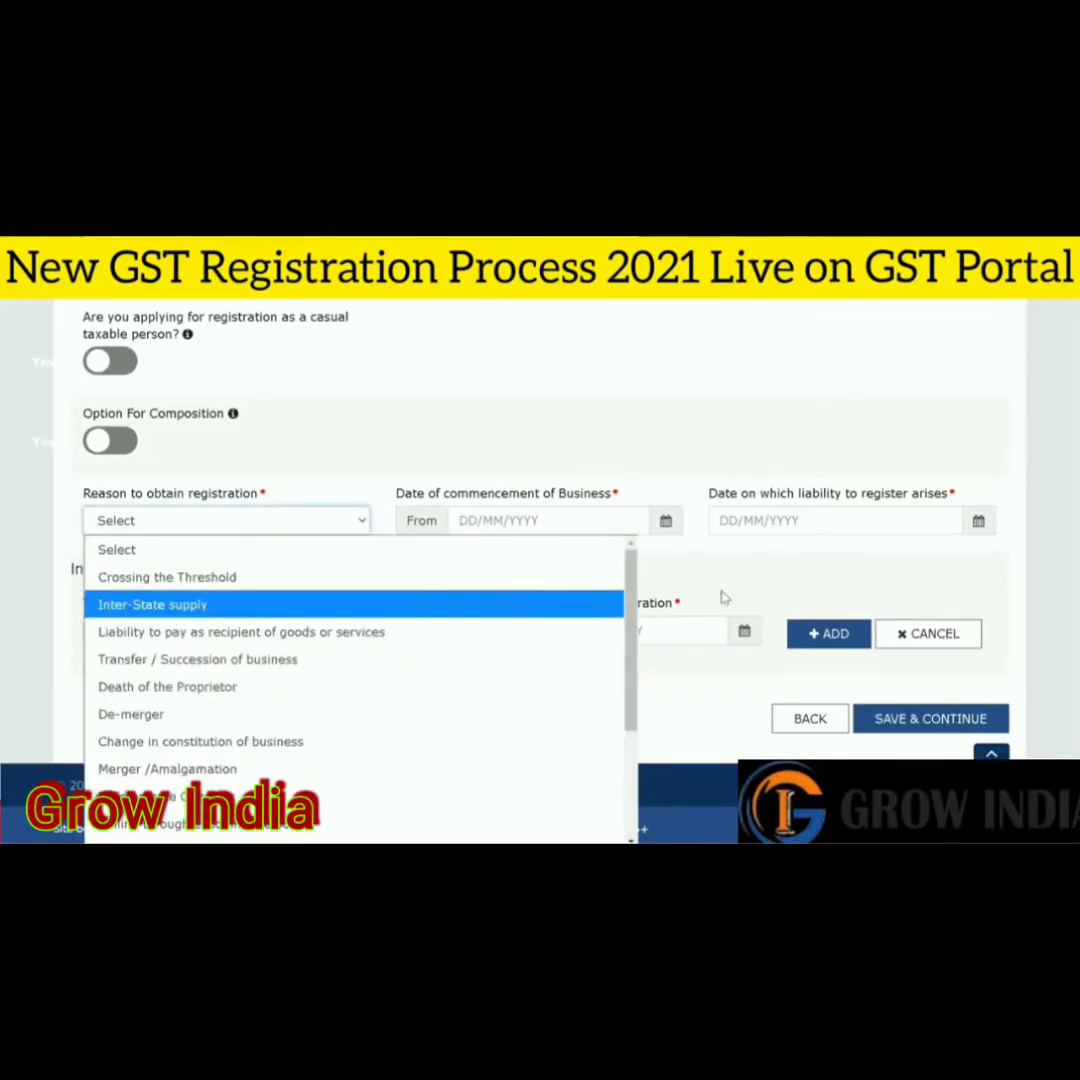
pyautogui.scroll(-1, 723, 596)
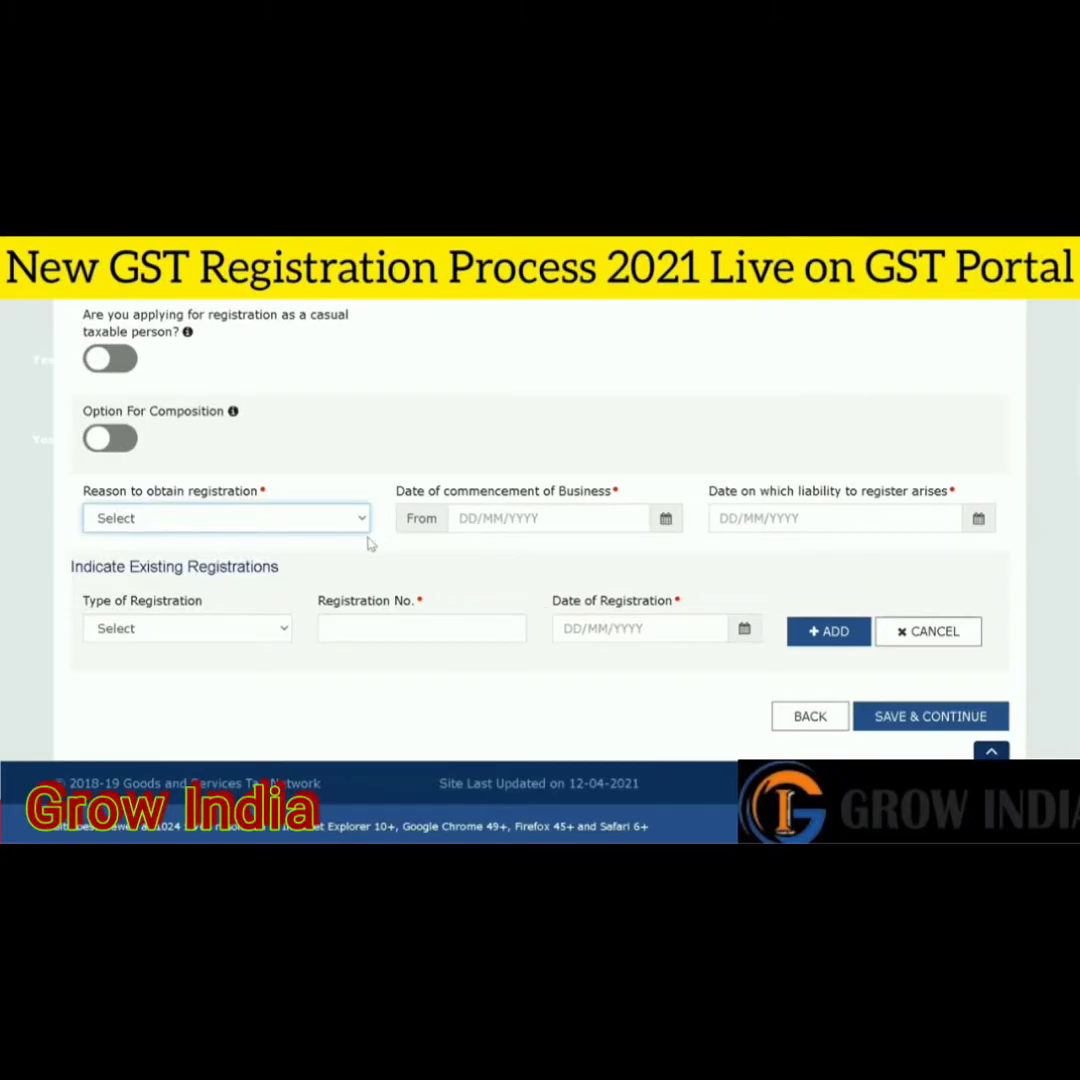
pyautogui.click(340, 520)
pyautogui.scroll(-1, 632, 590)
pyautogui.scroll(1, 632, 590)
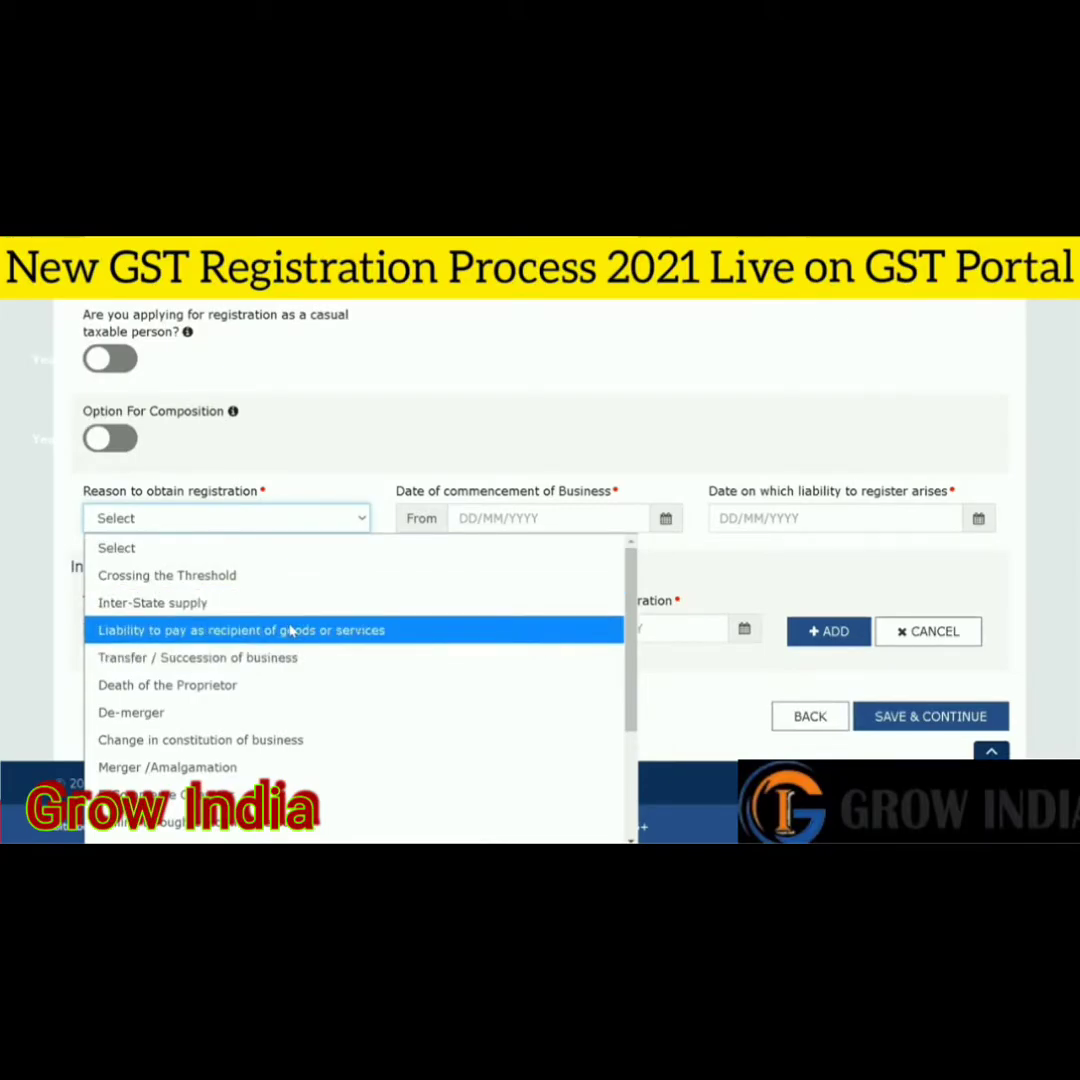
pyautogui.click(290, 518)
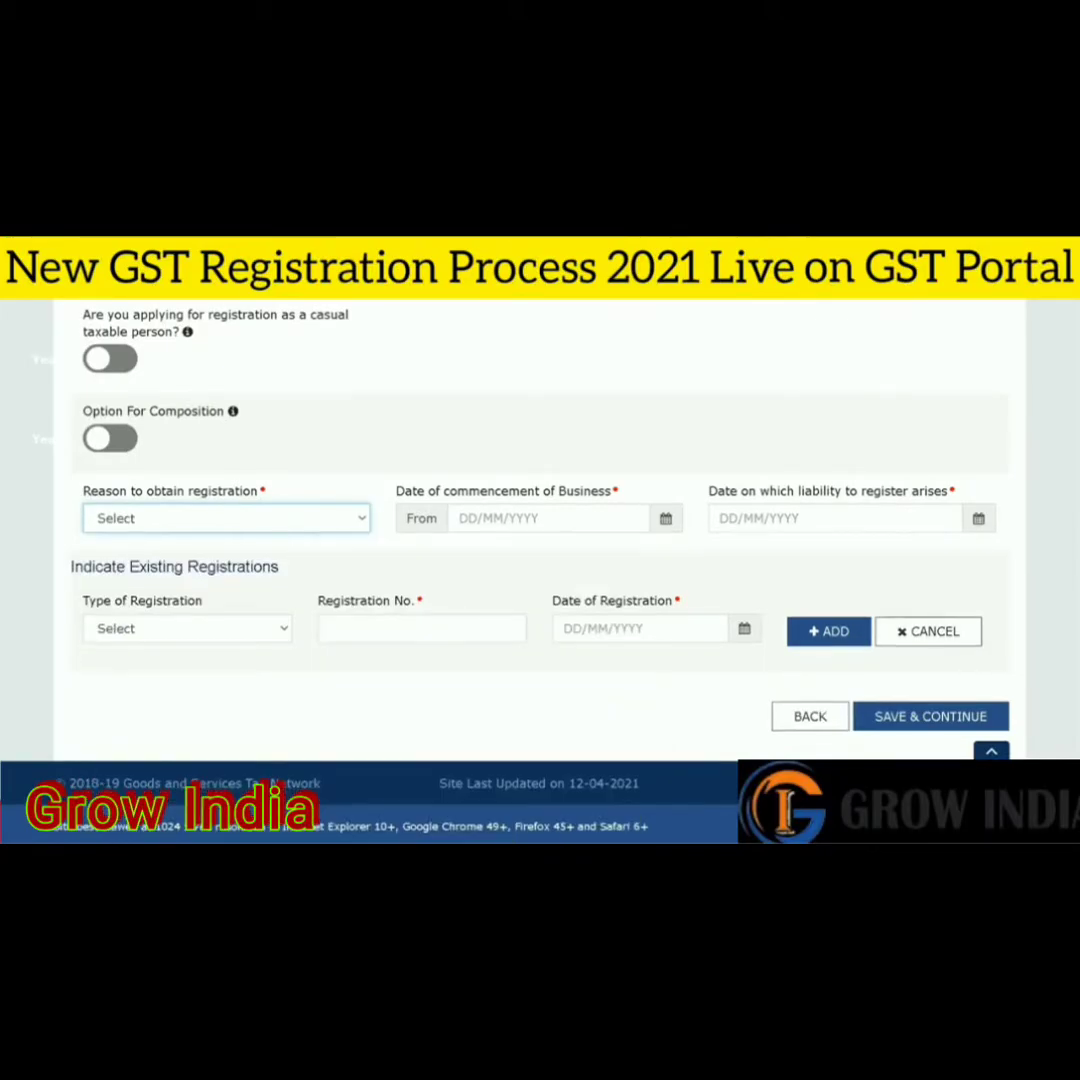
# - Choose Voluntary Basis as the reason to obtain registration
pyautogui.click(228, 517)
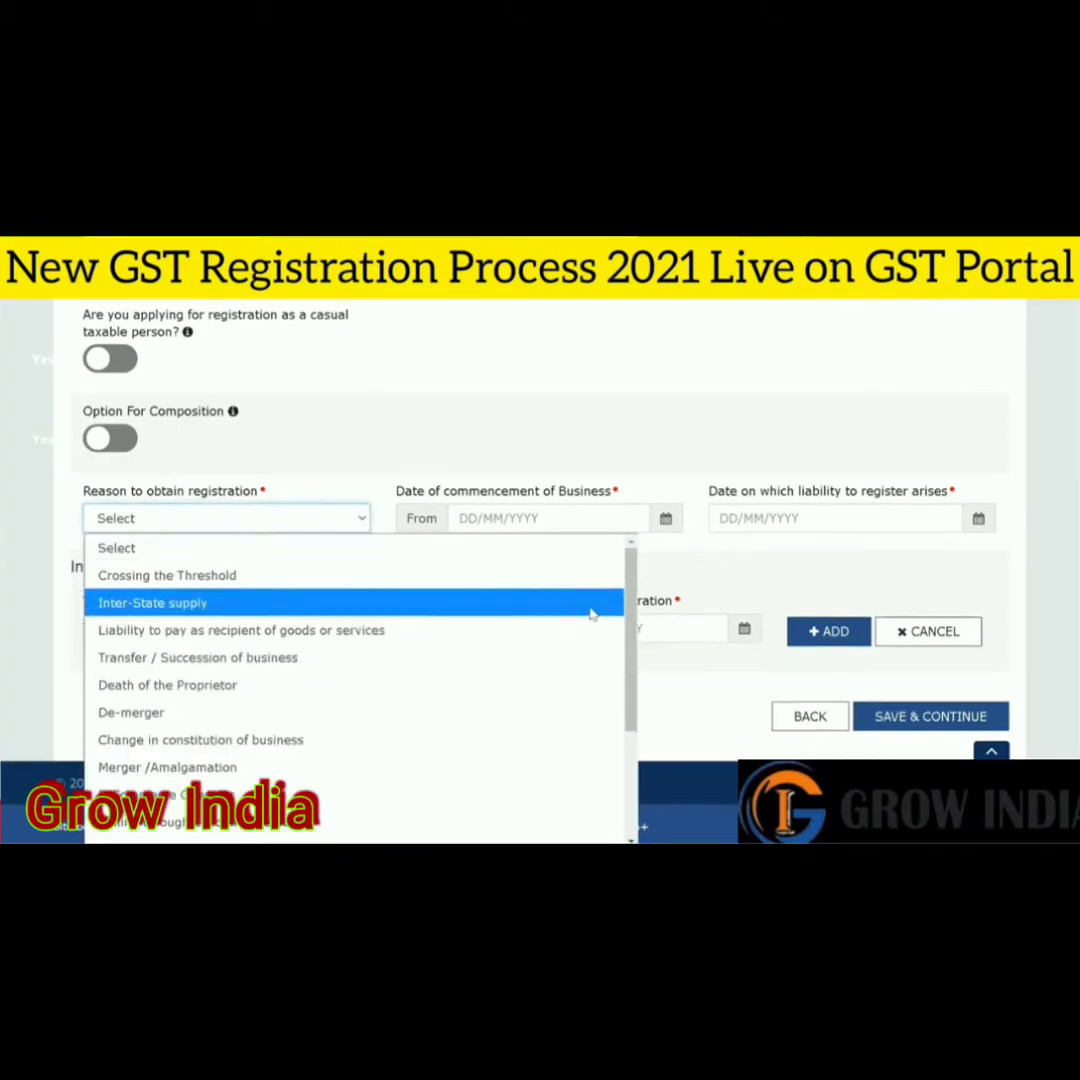
pyautogui.scroll(-1, 630, 640)
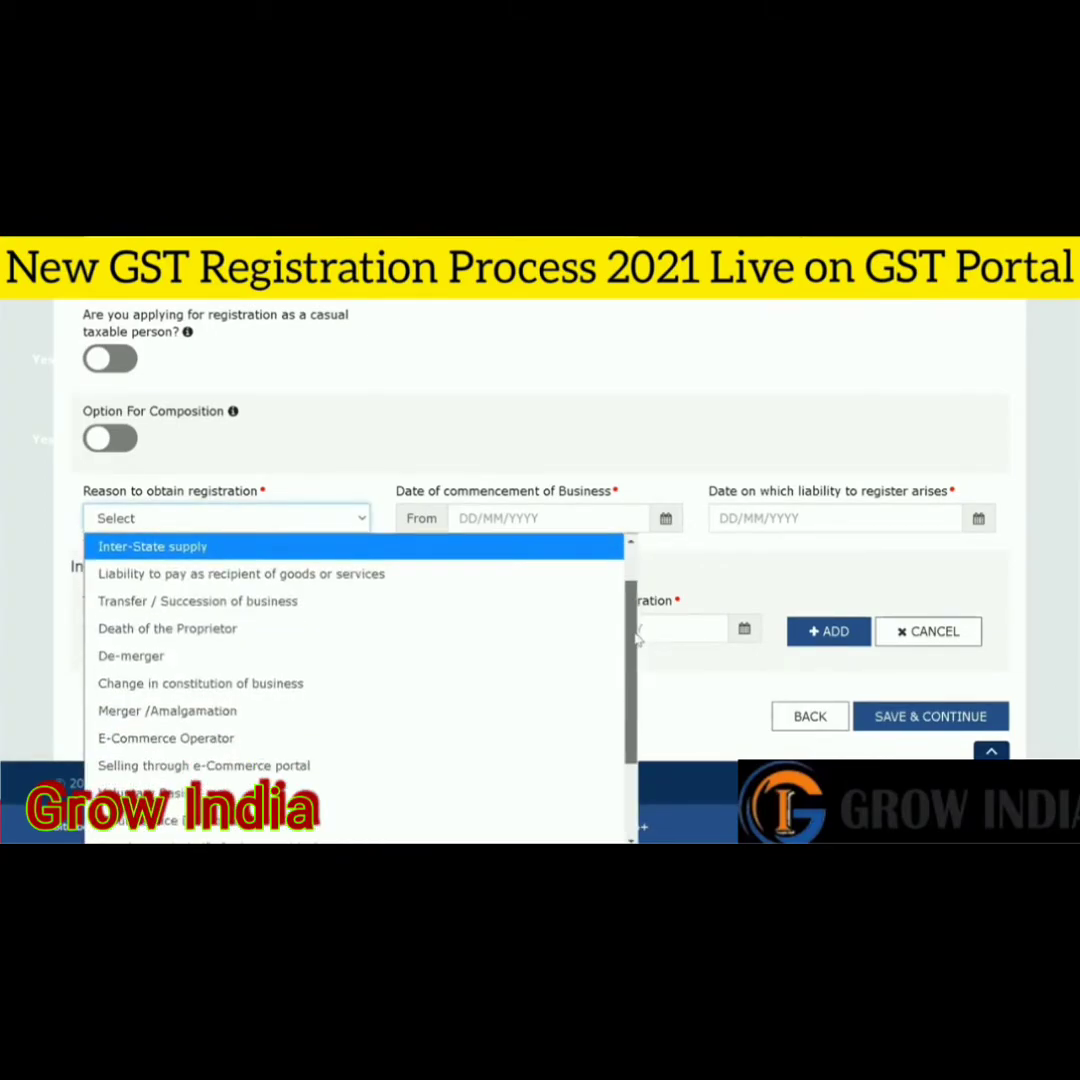
pyautogui.moveTo(636, 640); pyautogui.dragTo(636, 650)
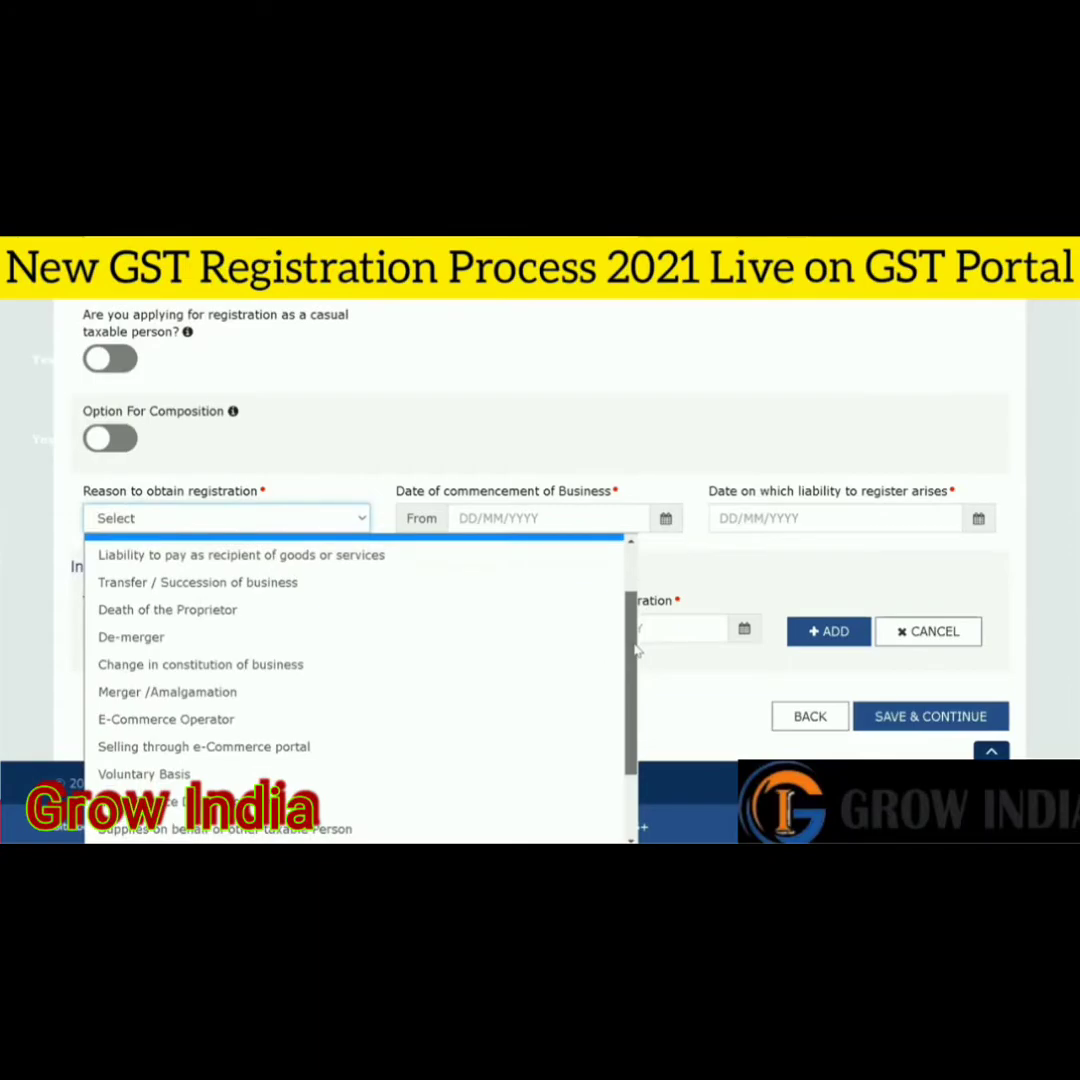
pyautogui.scroll(-3, 636, 650)
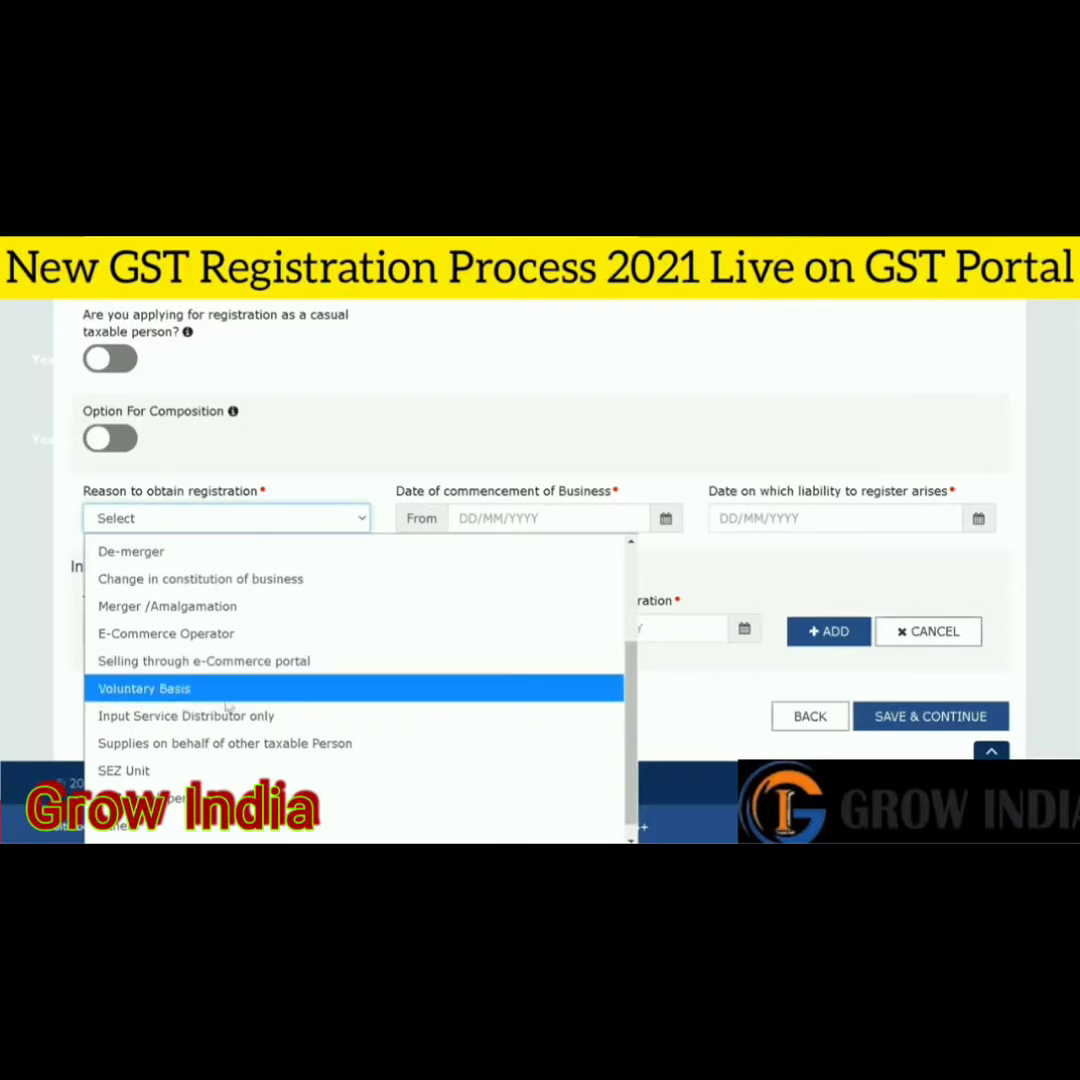
pyautogui.click(193, 693)
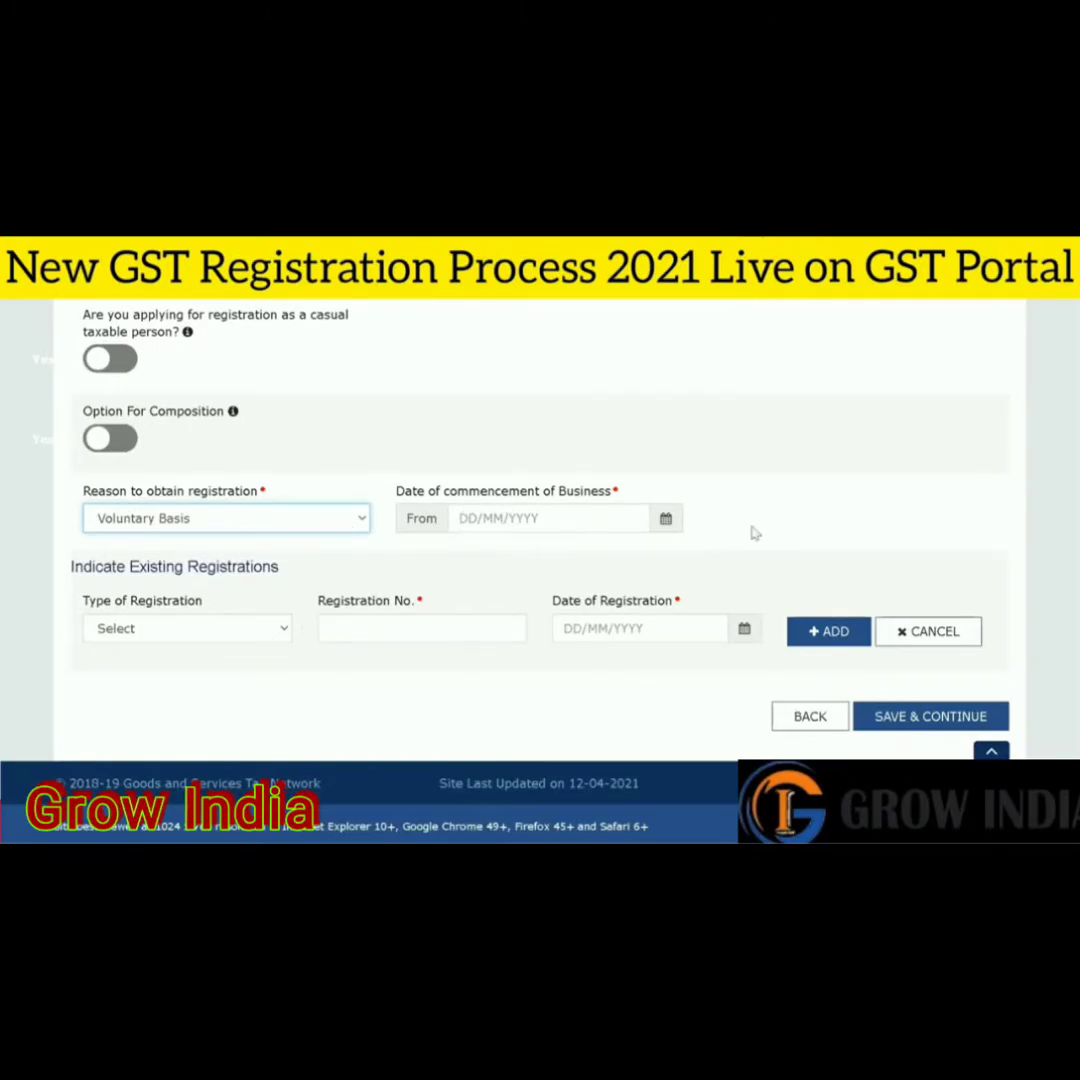
pyautogui.click(463, 520)
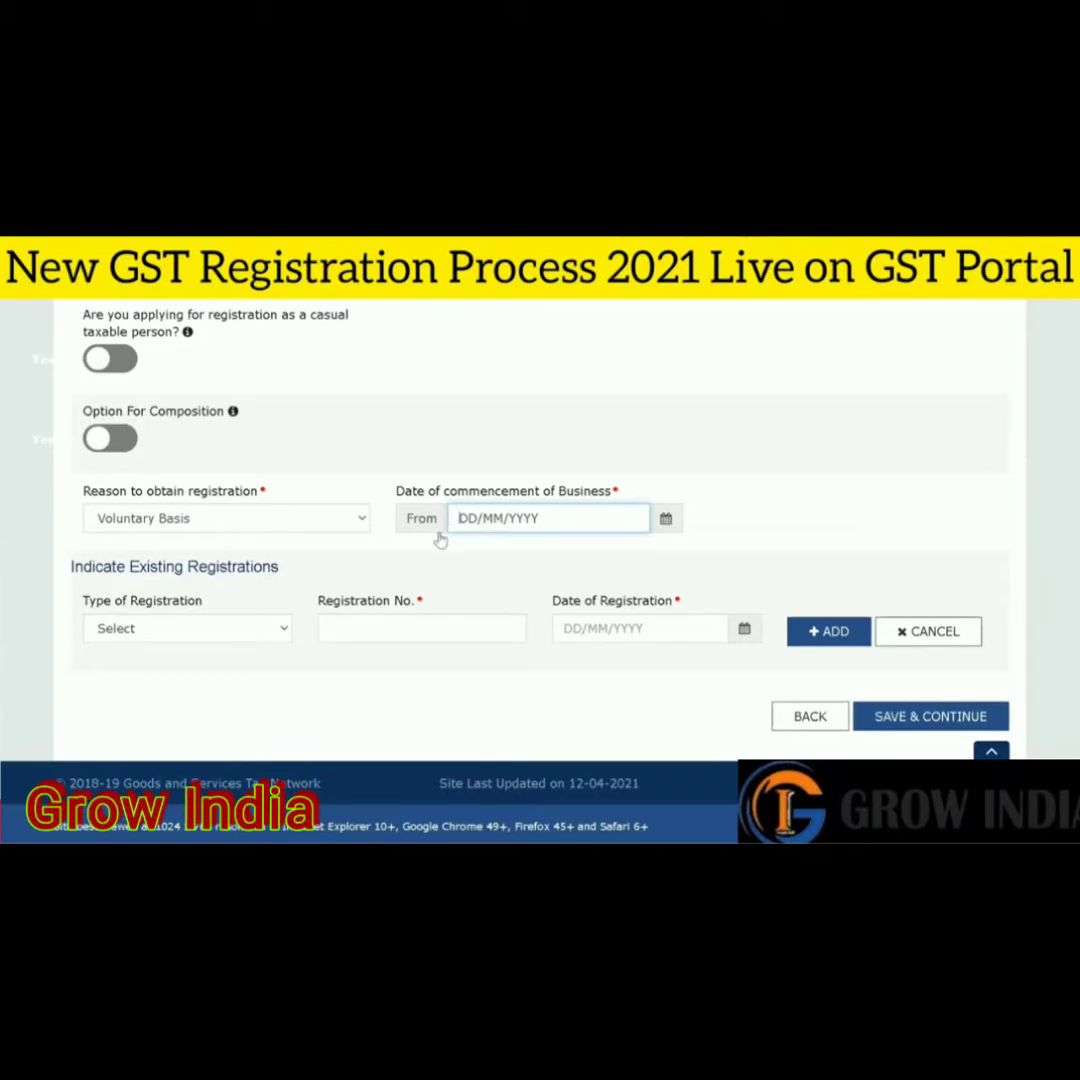
# - Type 01/06/2021 as the date of commencement of business
pyautogui.write('01/')
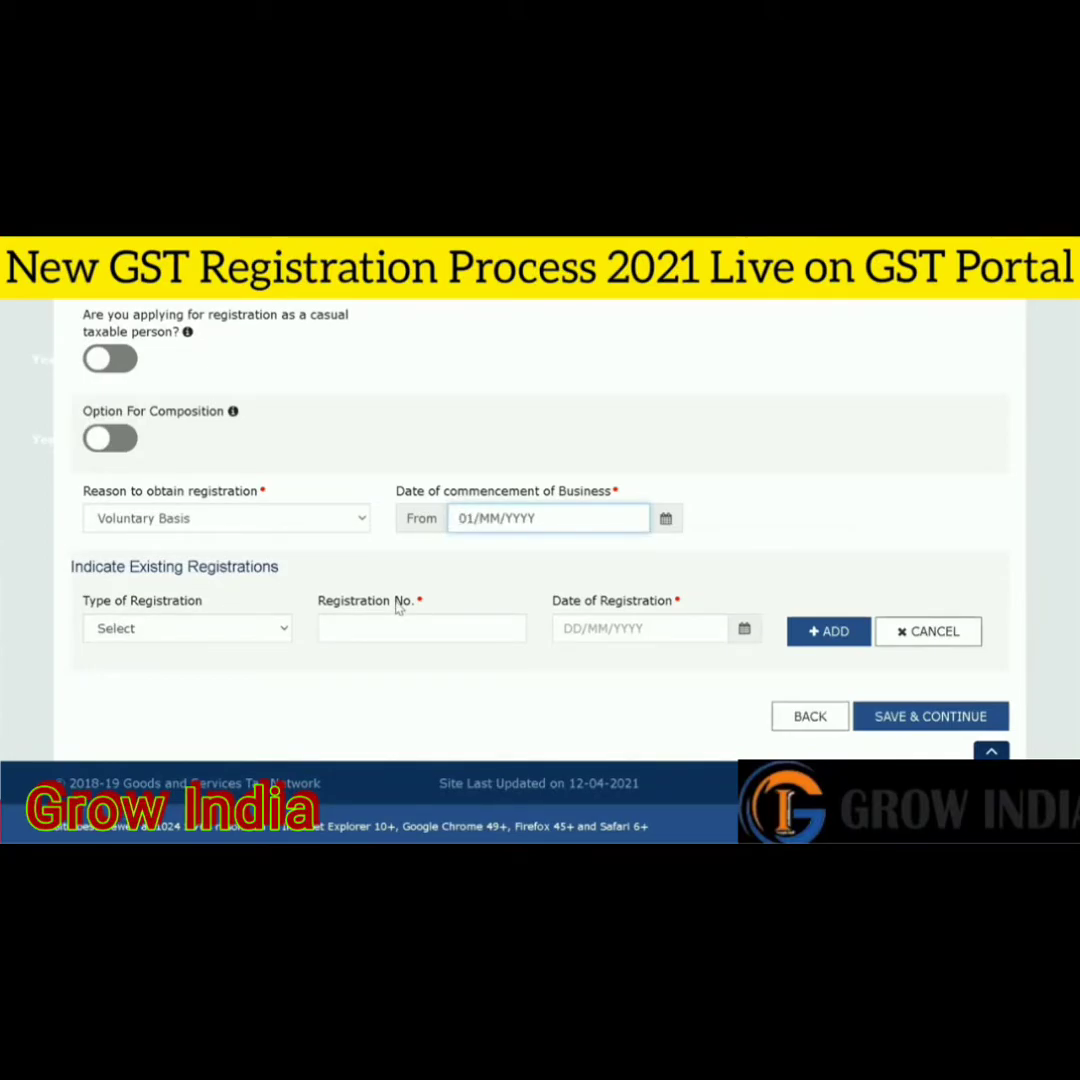
pyautogui.write('0')
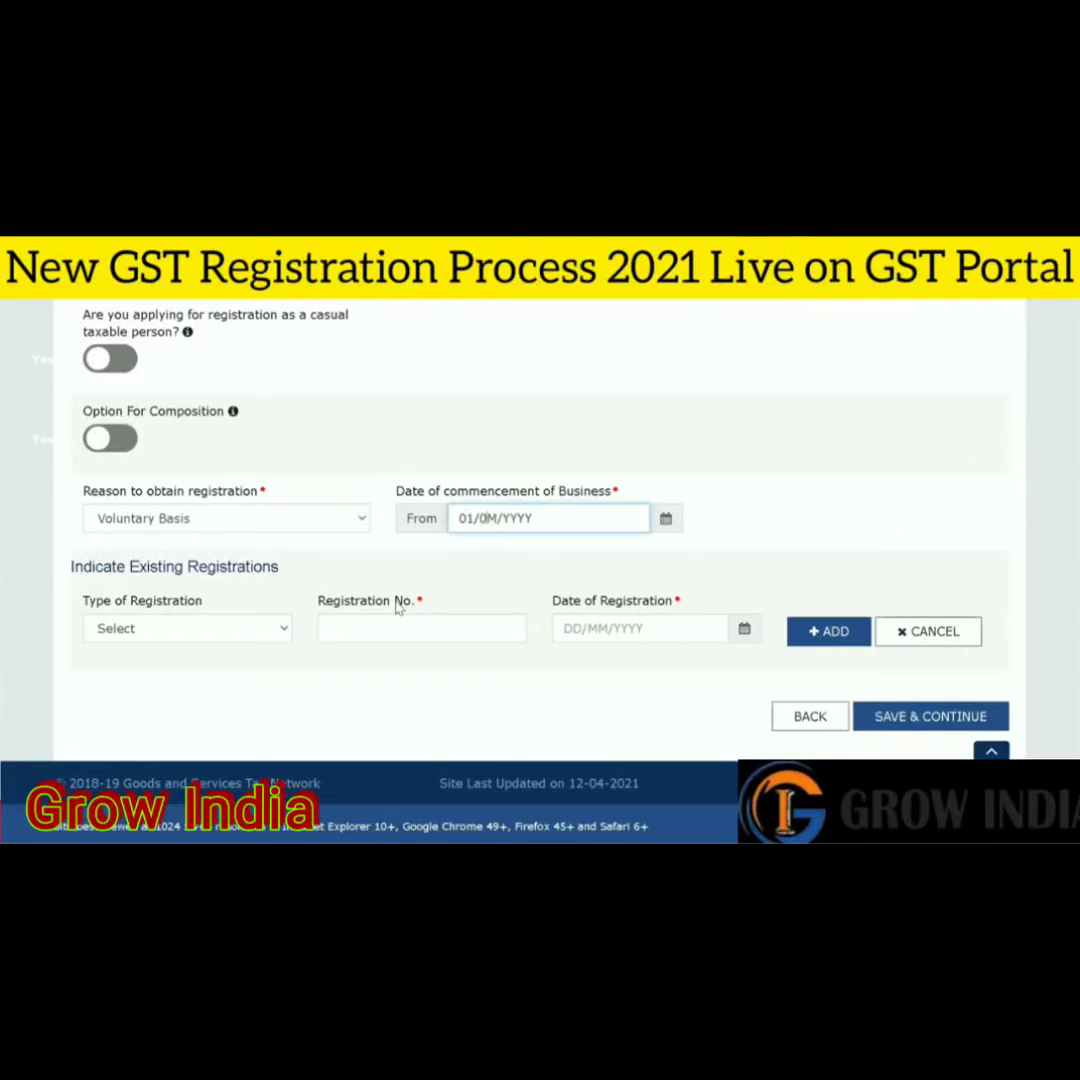
pyautogui.write('6/2021')
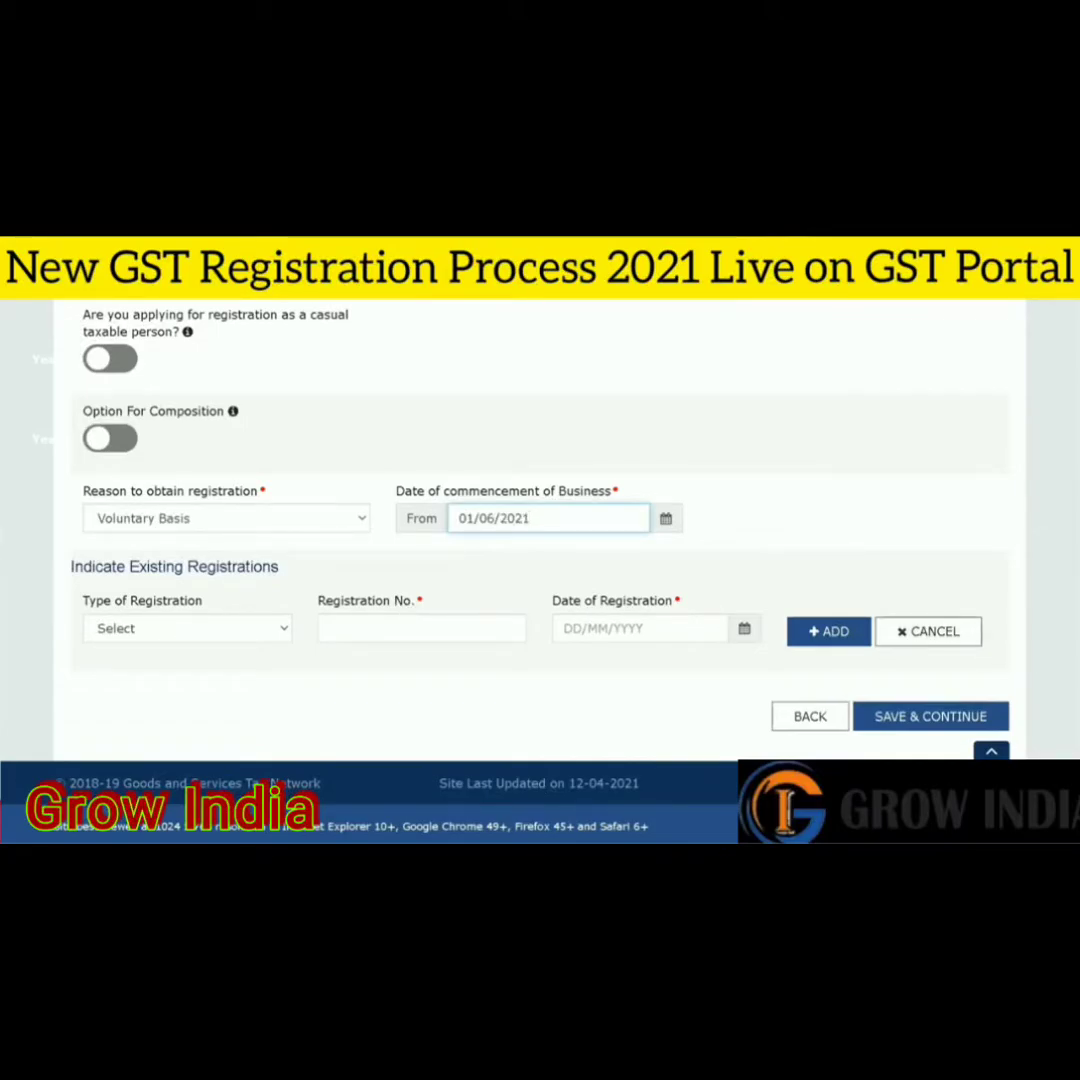
# - Leave the existing registration type blank and save the business details
pyautogui.click(215, 630)
pyautogui.scroll(-1, 429, 444)
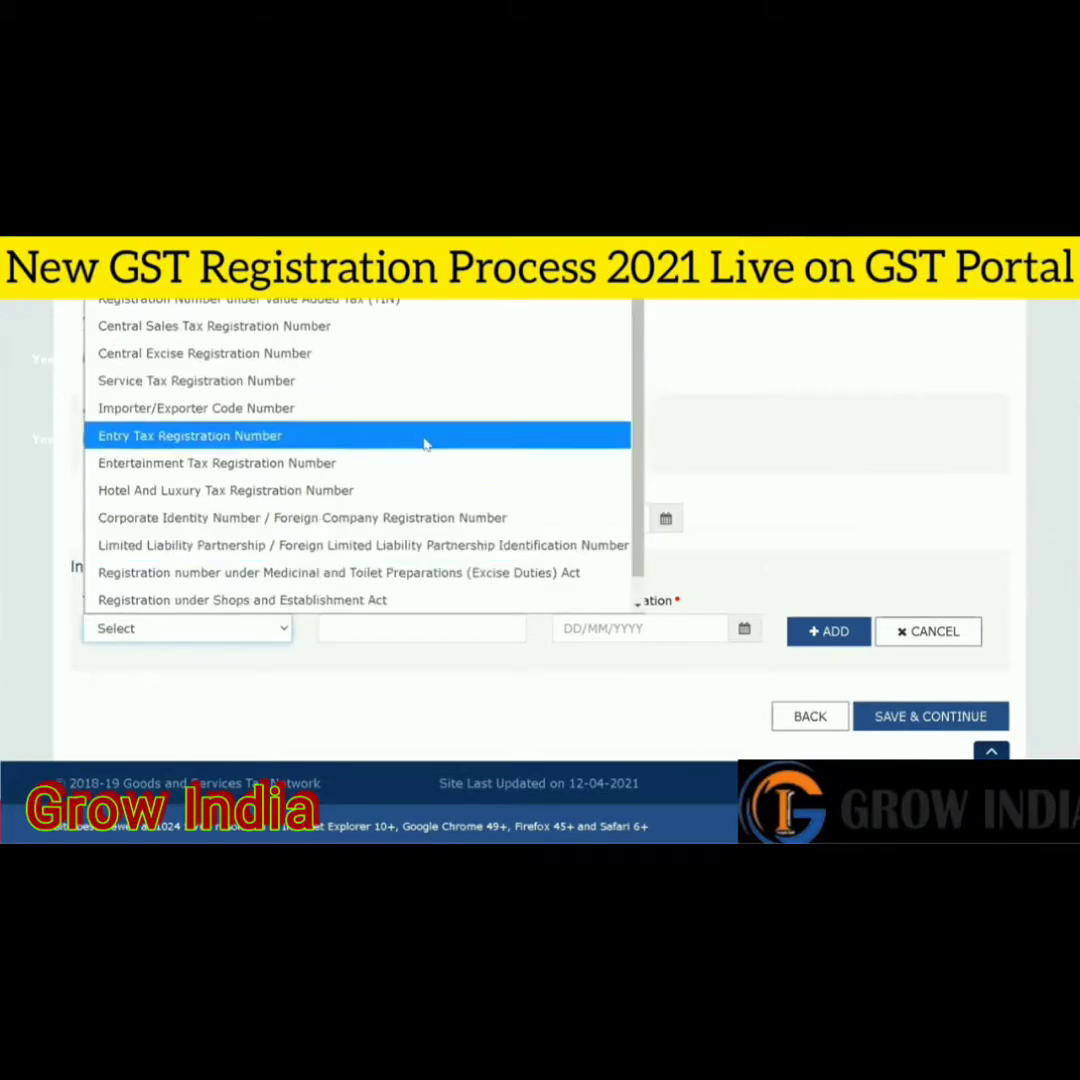
pyautogui.scroll(2, 615, 360)
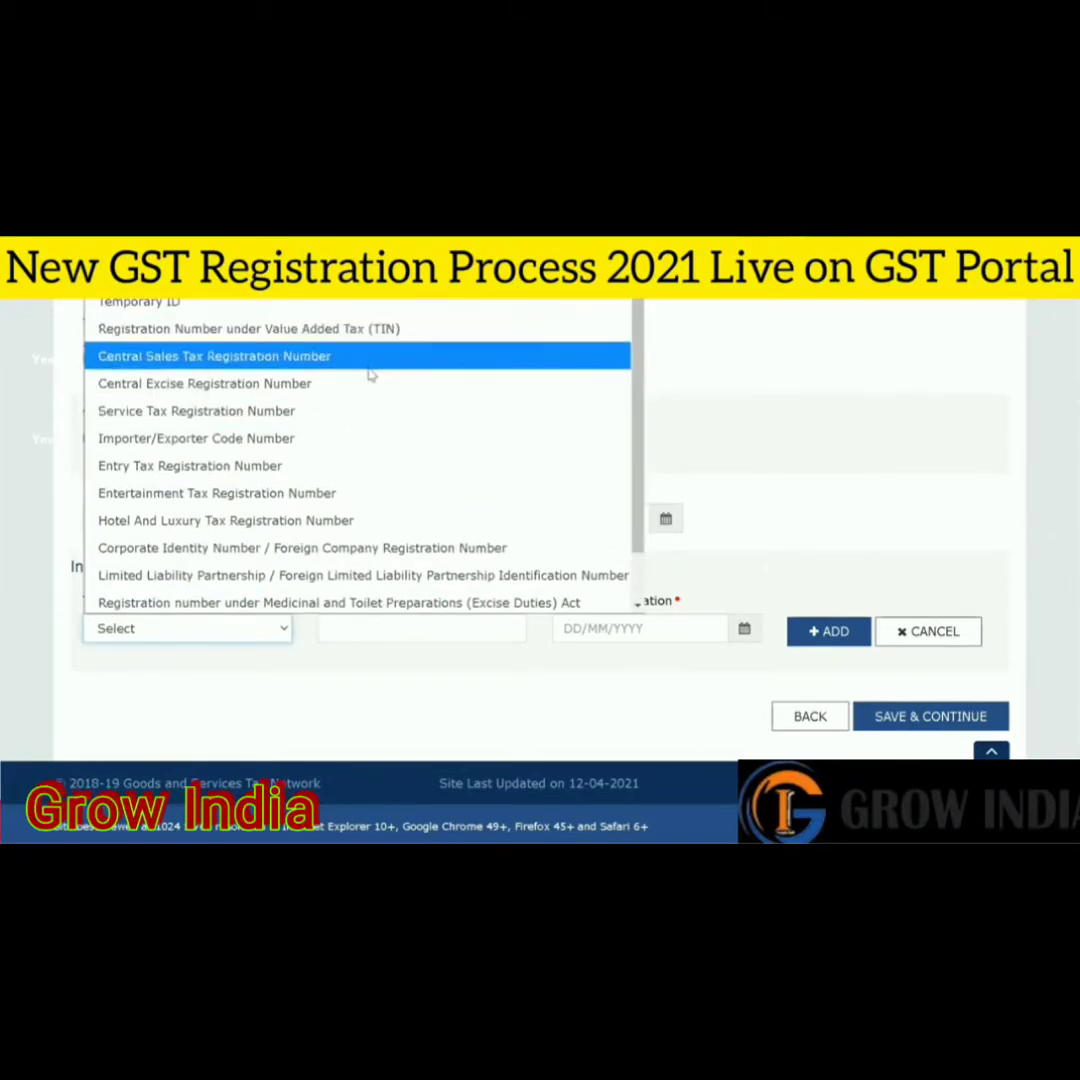
pyautogui.moveTo(638, 448); pyautogui.dragTo(638, 468)
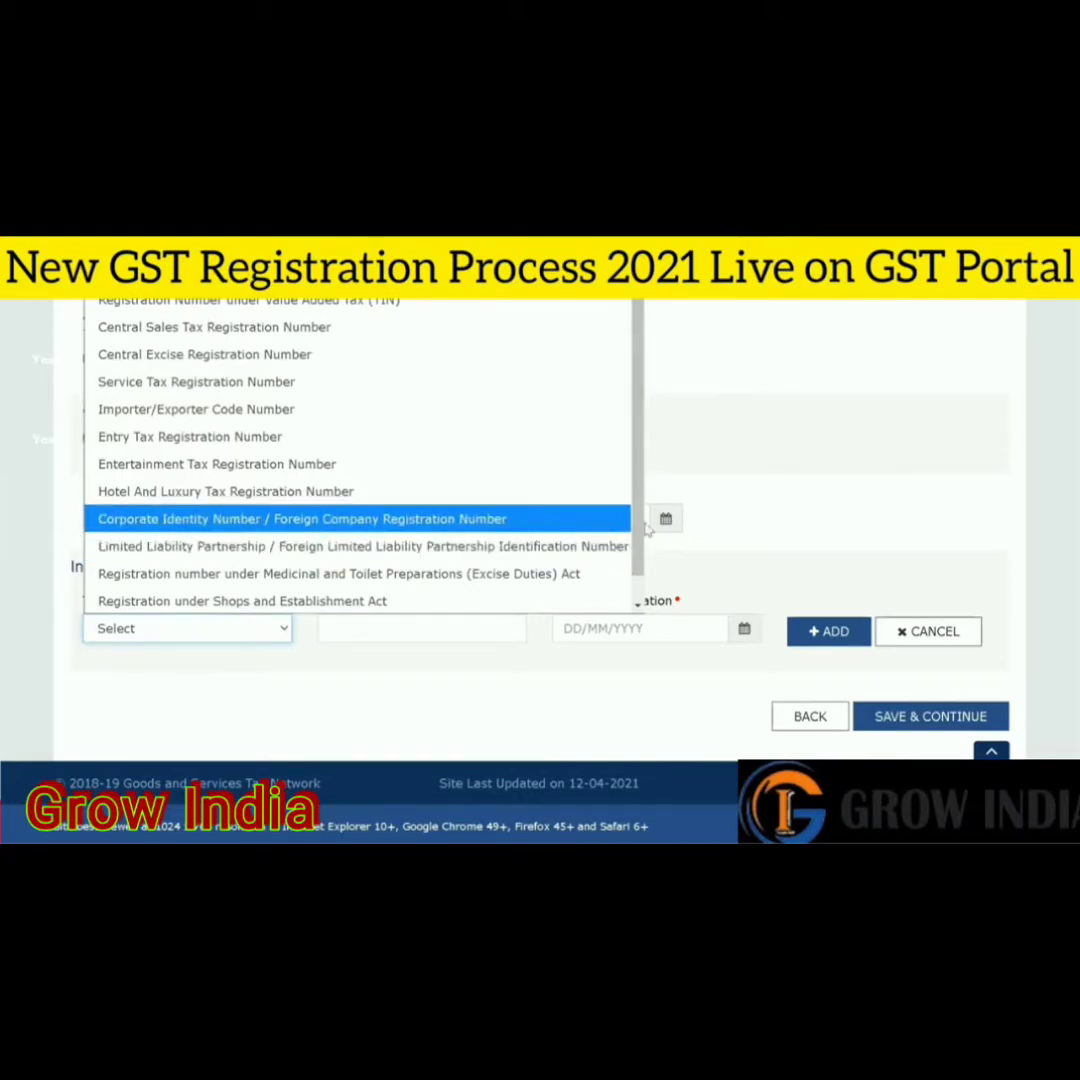
pyautogui.scroll(-1, 641, 543)
pyautogui.scroll(2, 638, 520)
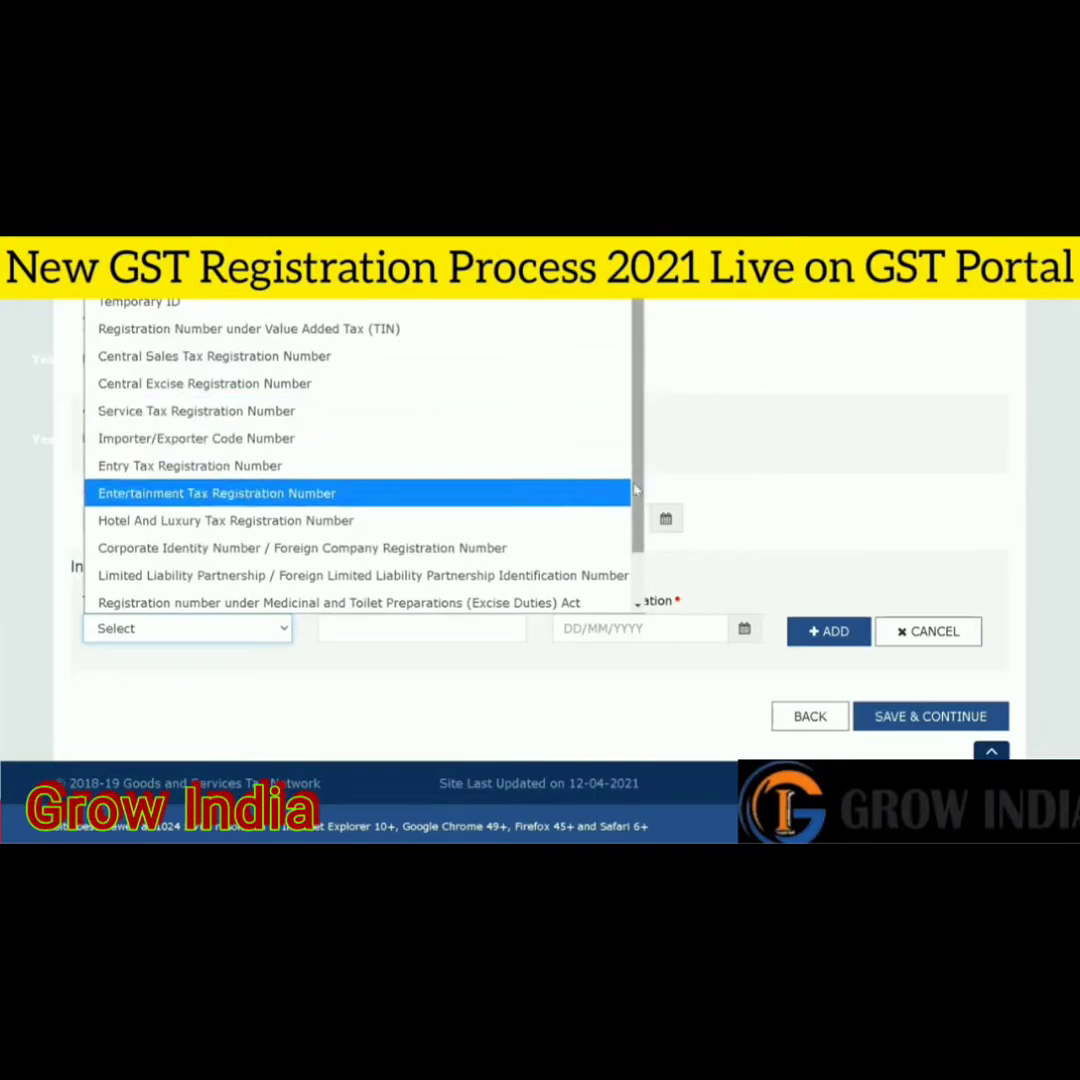
pyautogui.scroll(-1, 640, 495)
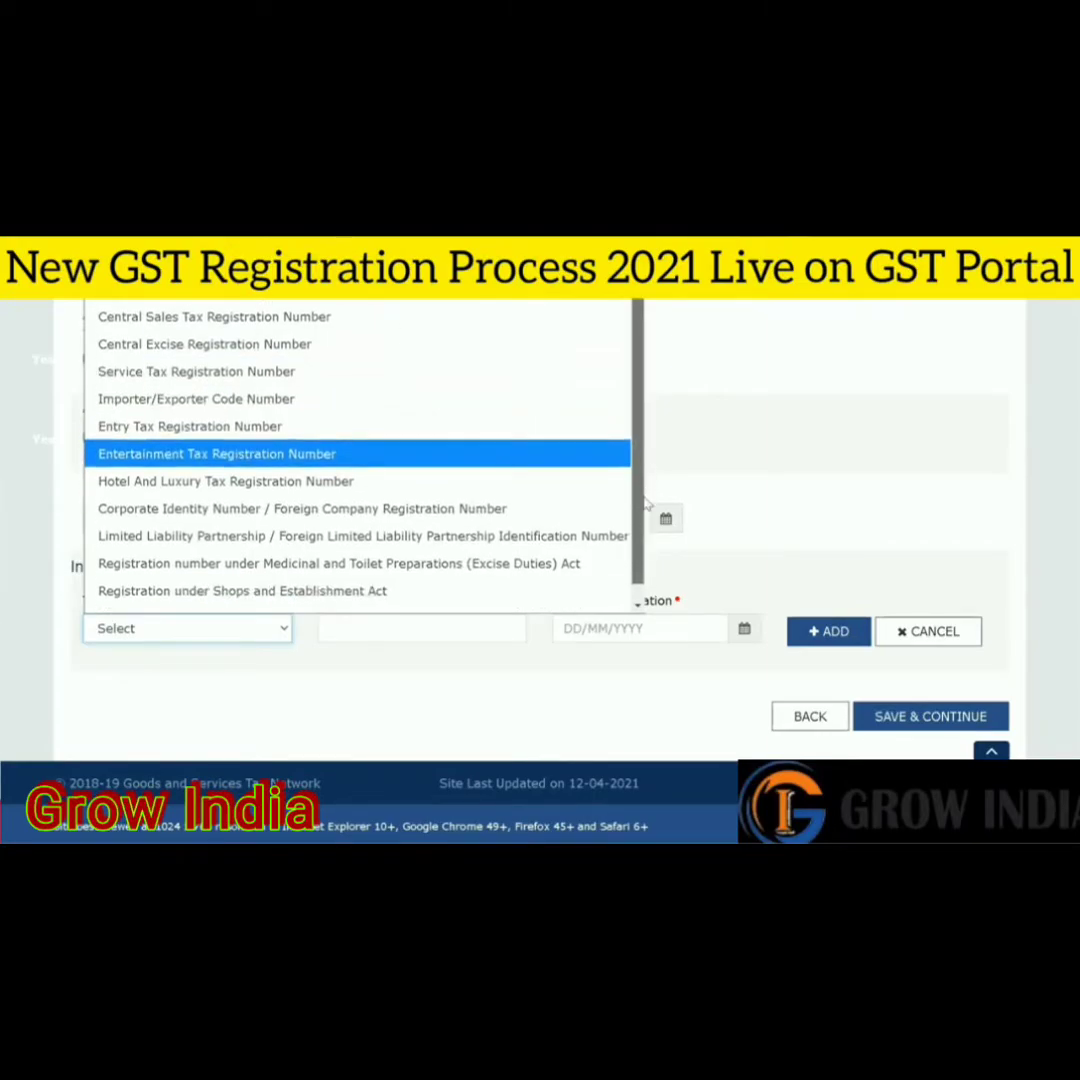
pyautogui.scroll(1, 645, 505)
pyautogui.click(840, 553)
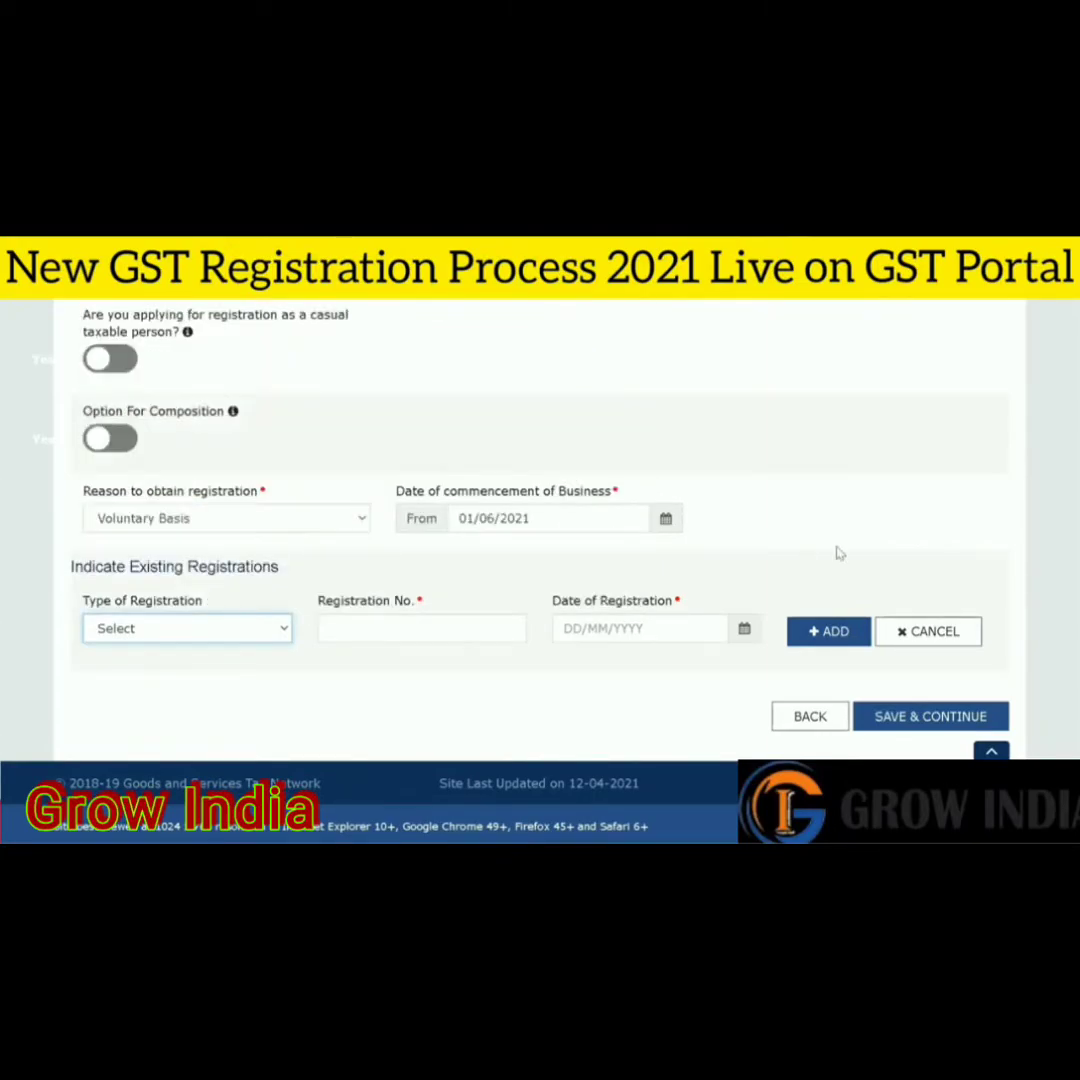
pyautogui.click(923, 722)
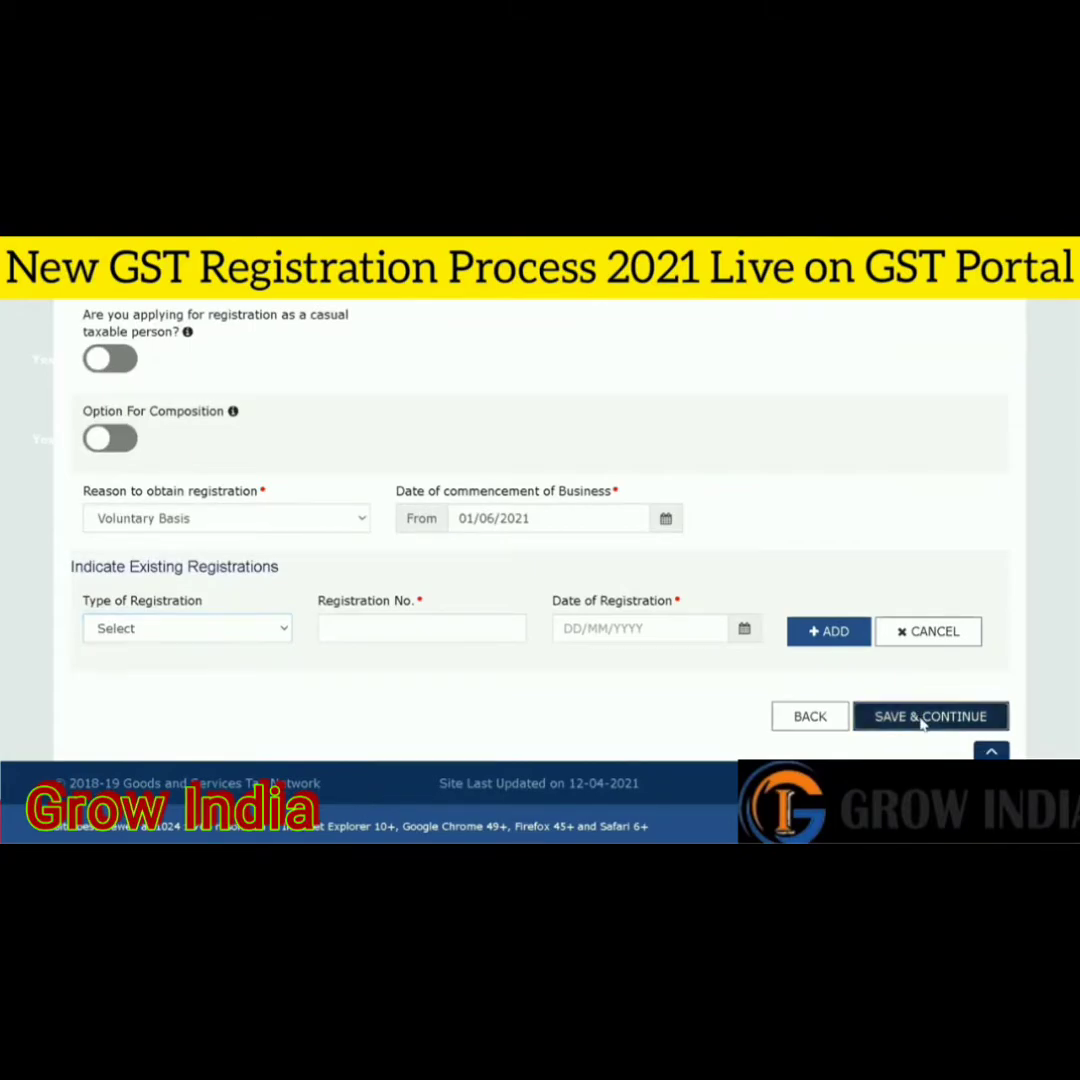
# - Scroll through the promoter form's personal, identity and address fields
pyautogui.scroll(-5, 540, 570)
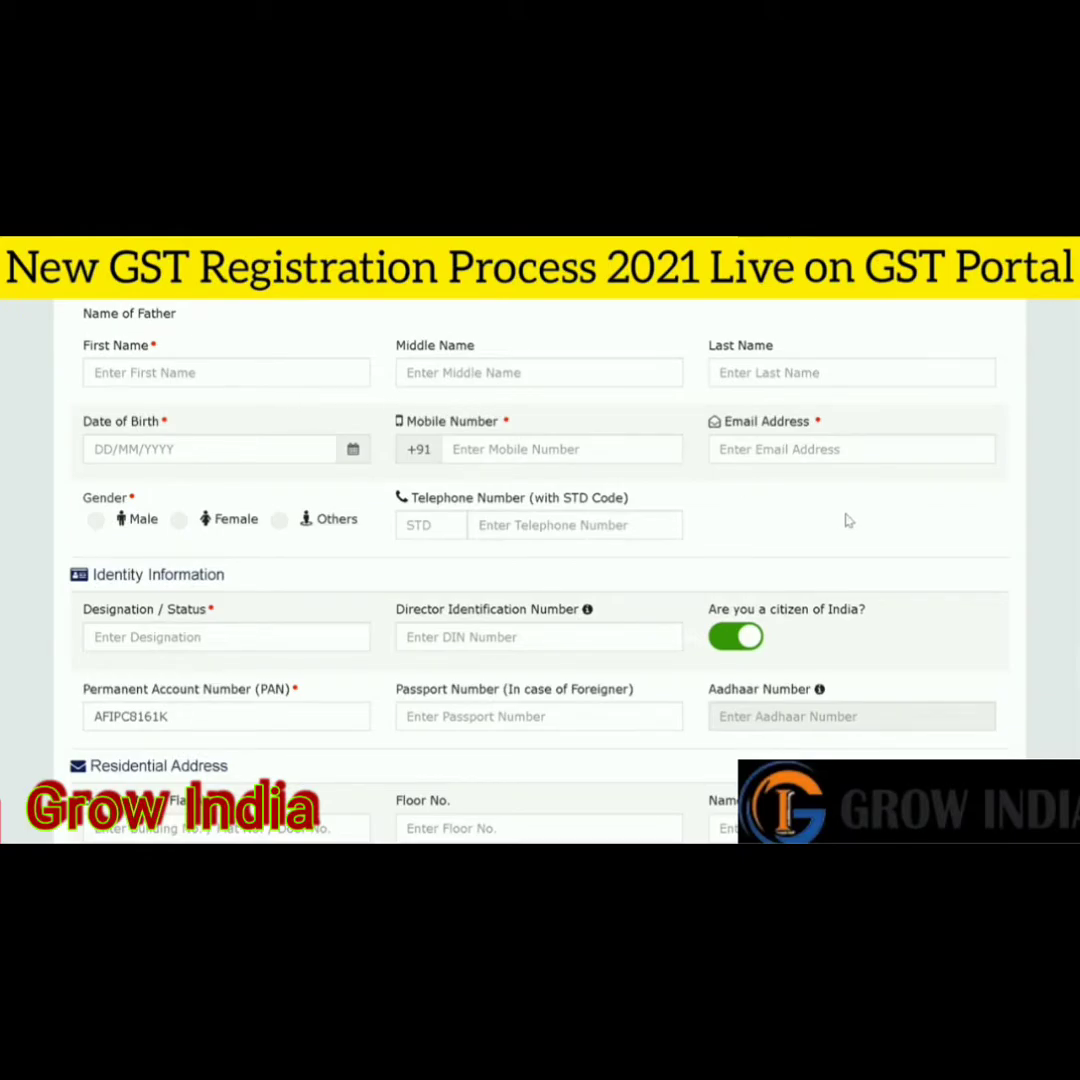
pyautogui.scroll(-1, 1000, 535)
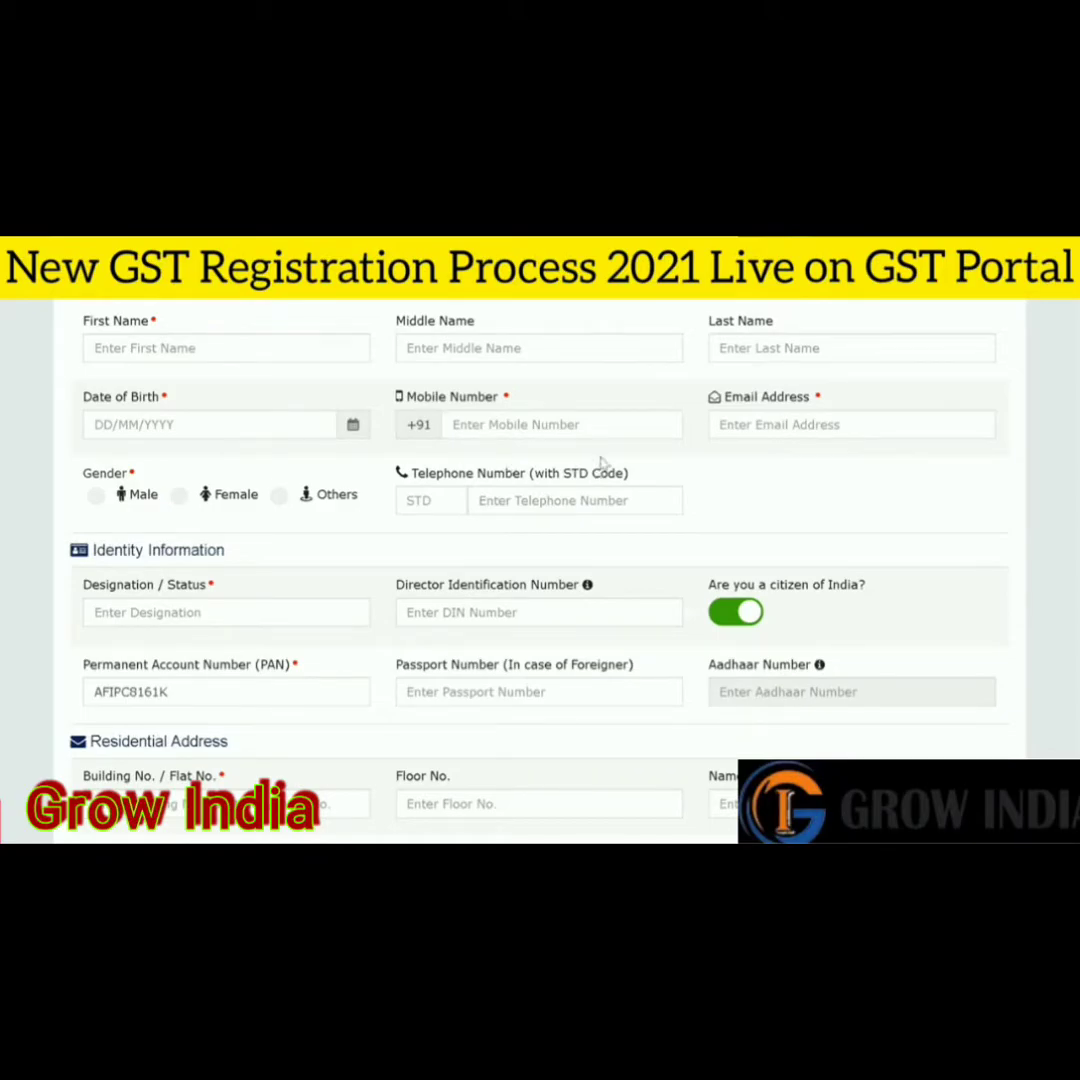
pyautogui.scroll(-1, 540, 570)
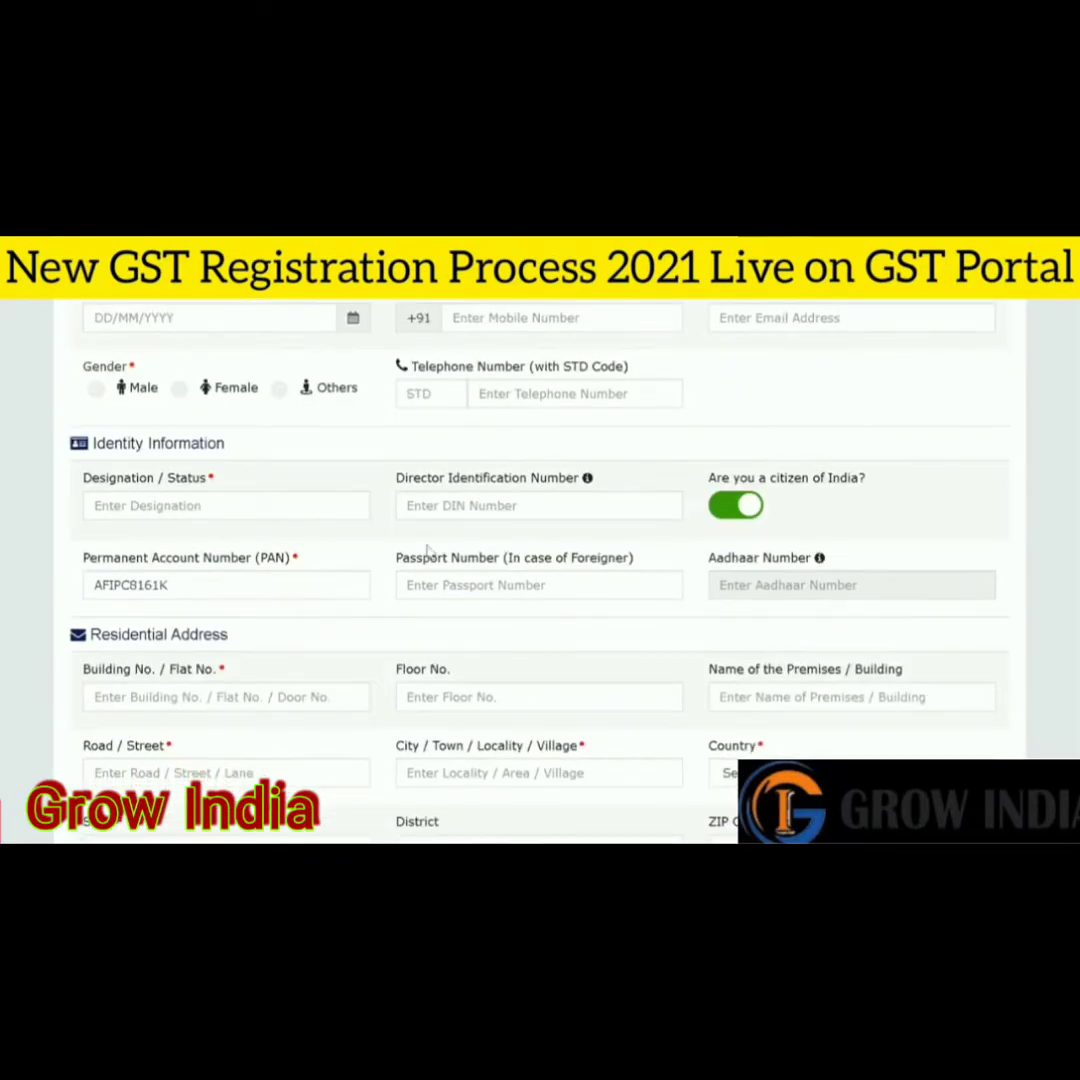
pyautogui.click(273, 497)
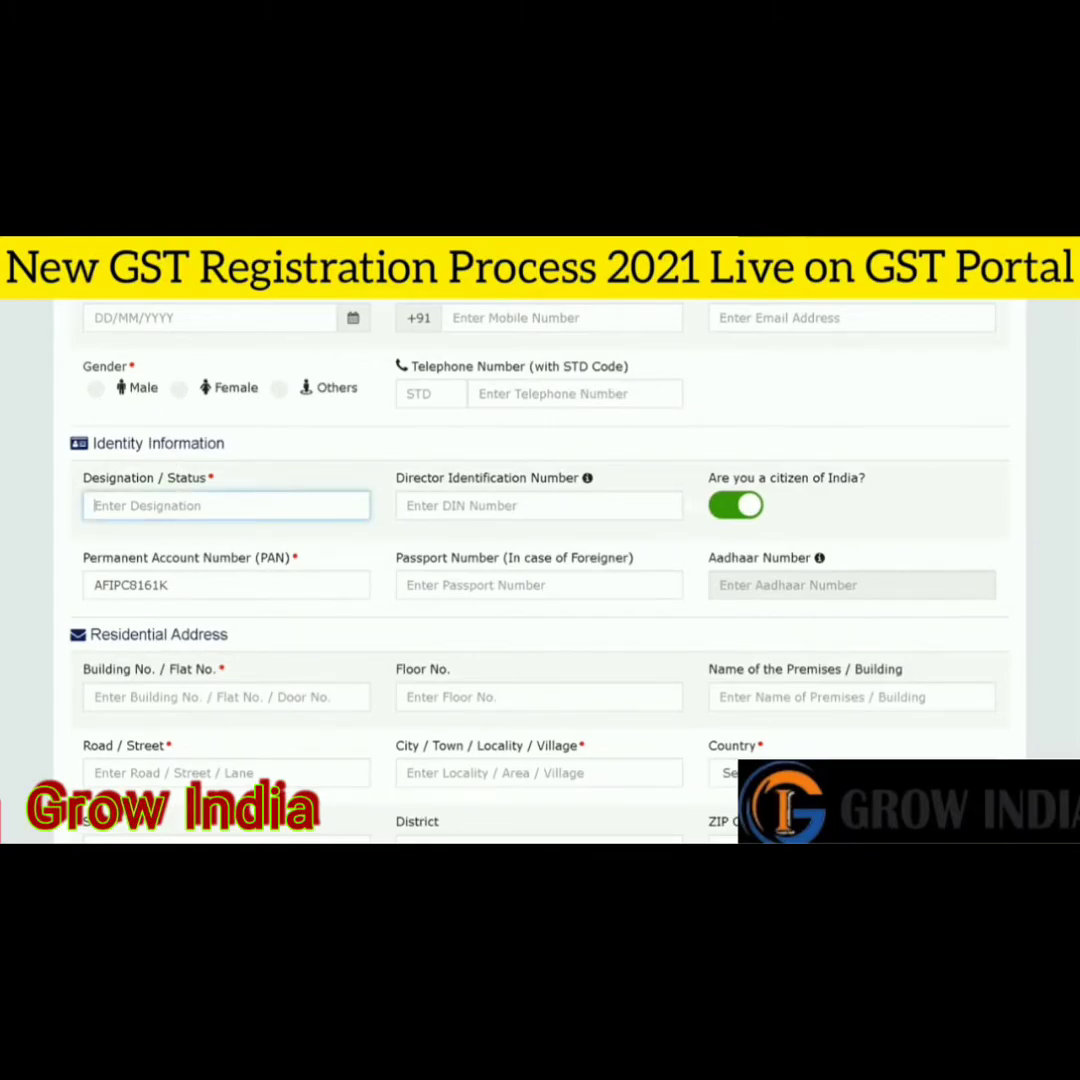
pyautogui.scroll(-1, 273, 497)
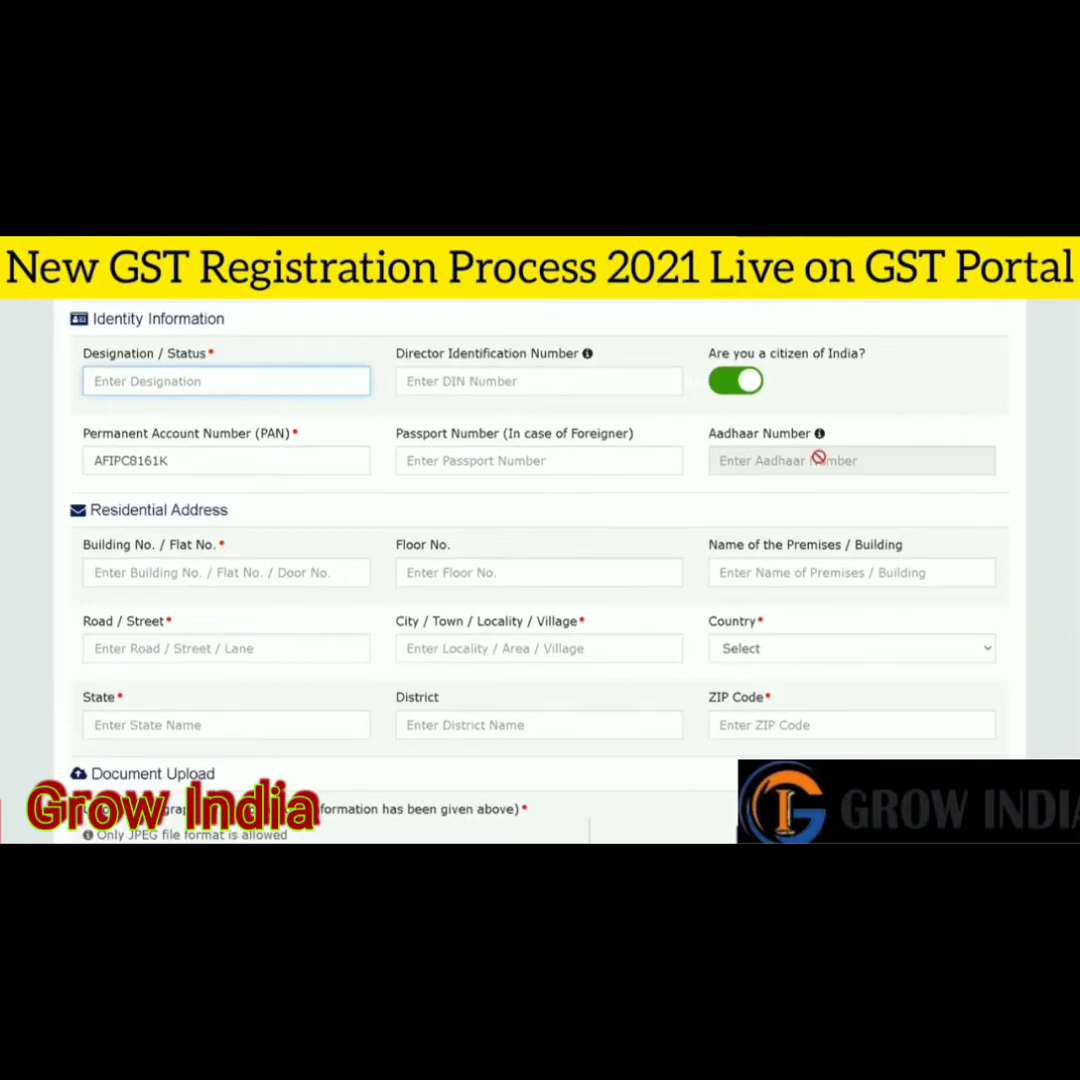
pyautogui.scroll(-1, 805, 460)
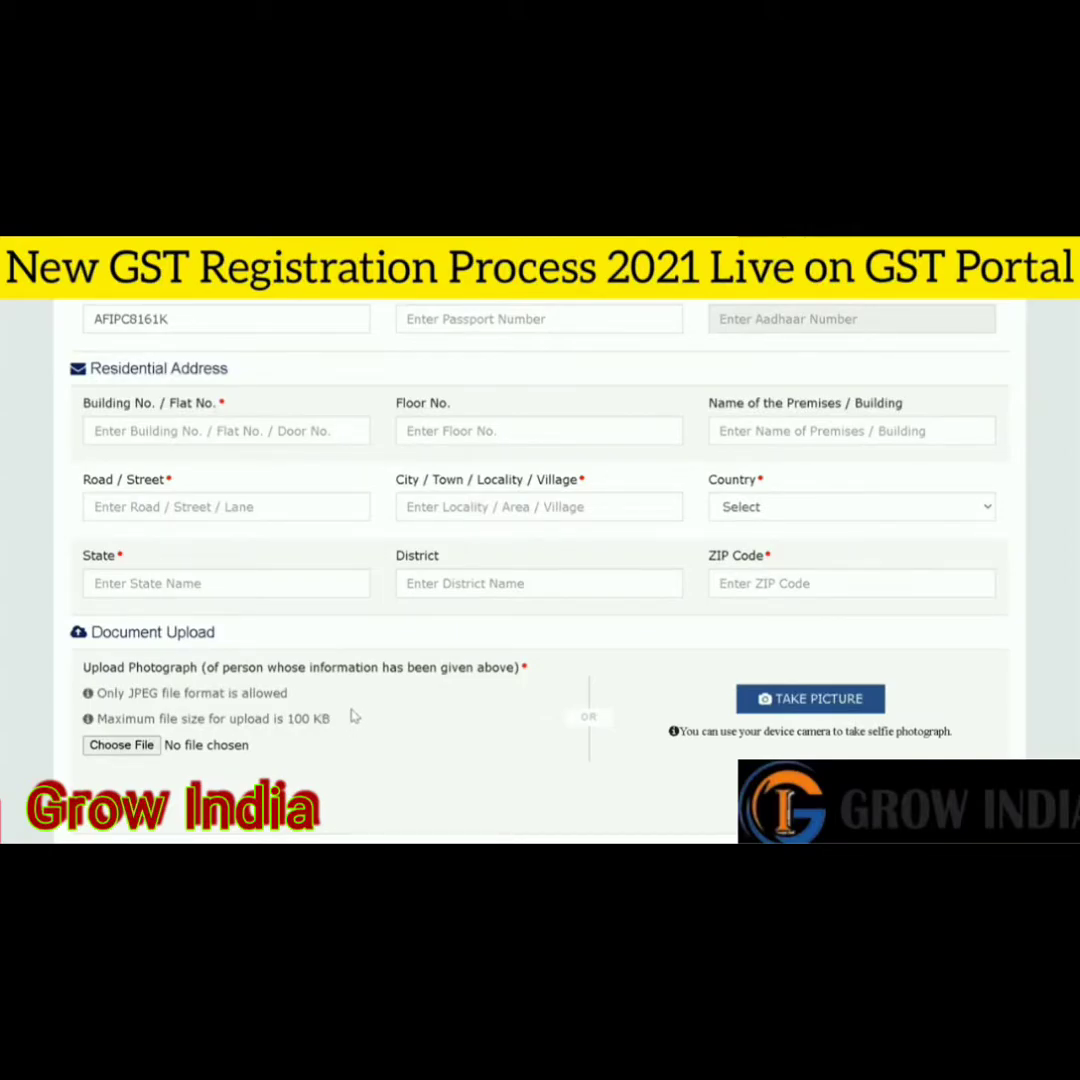
pyautogui.scroll(-2, 959, 651)
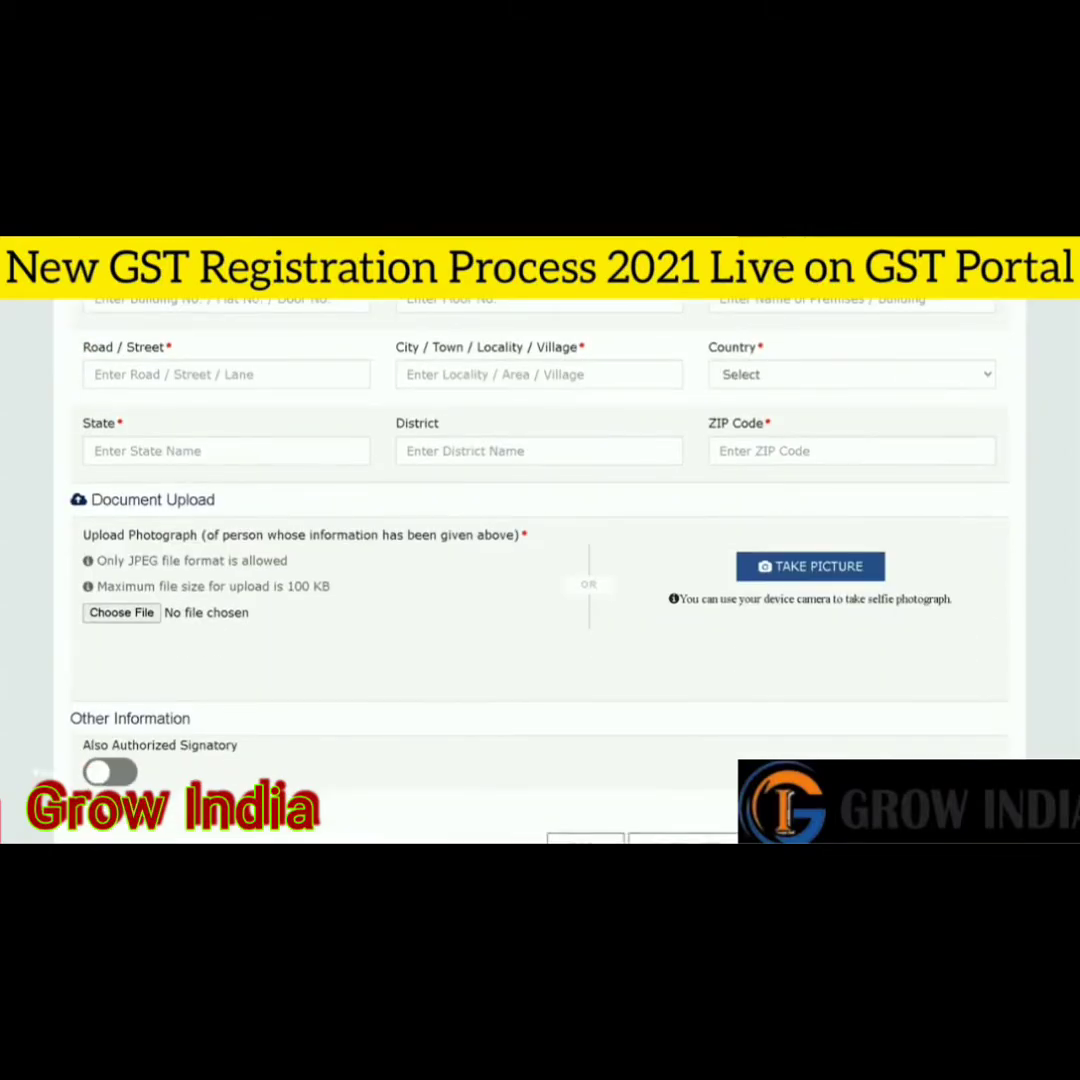
pyautogui.scroll(-1, 540, 560)
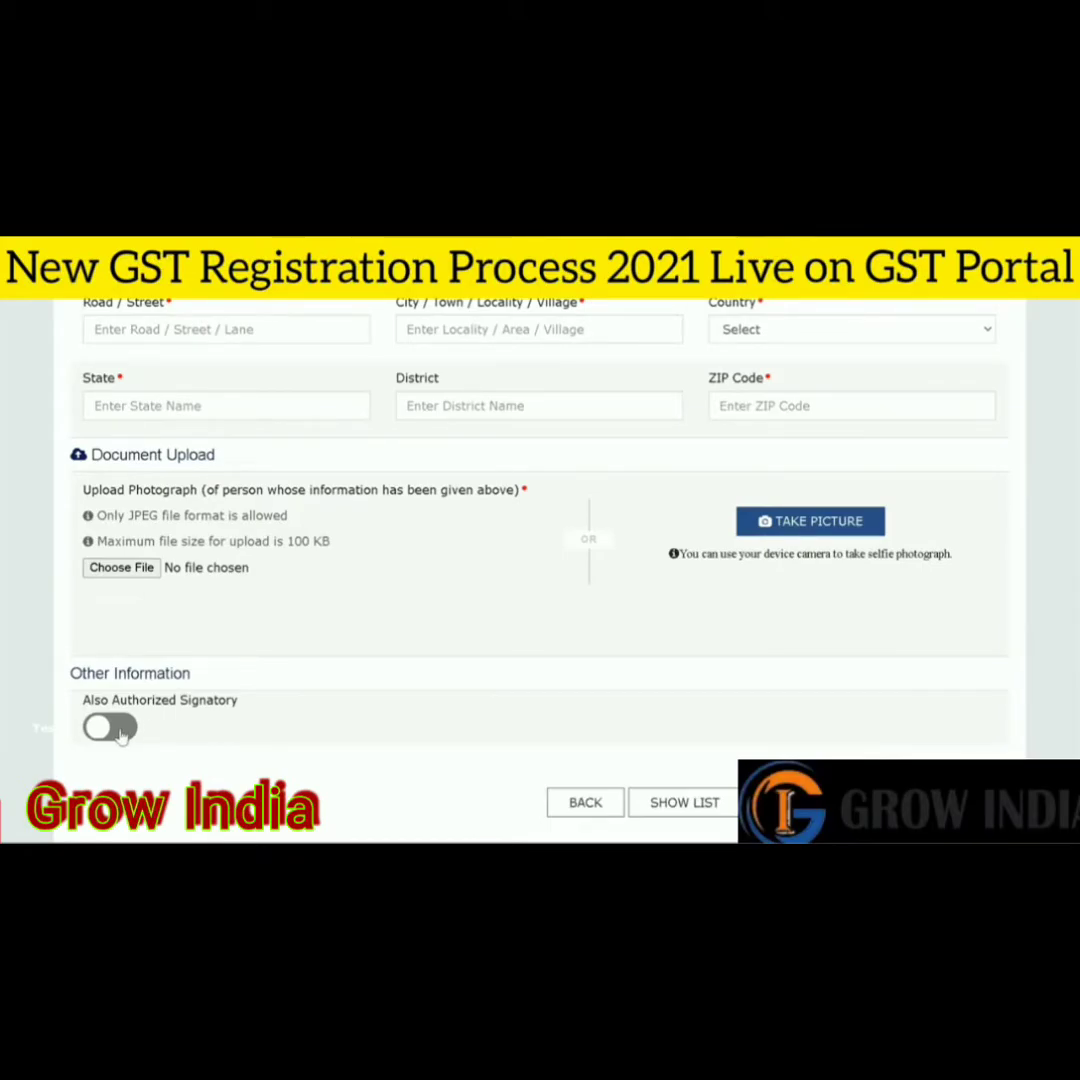
pyautogui.click(118, 730)
pyautogui.click(118, 730)
pyautogui.scroll(10, 979, 697)
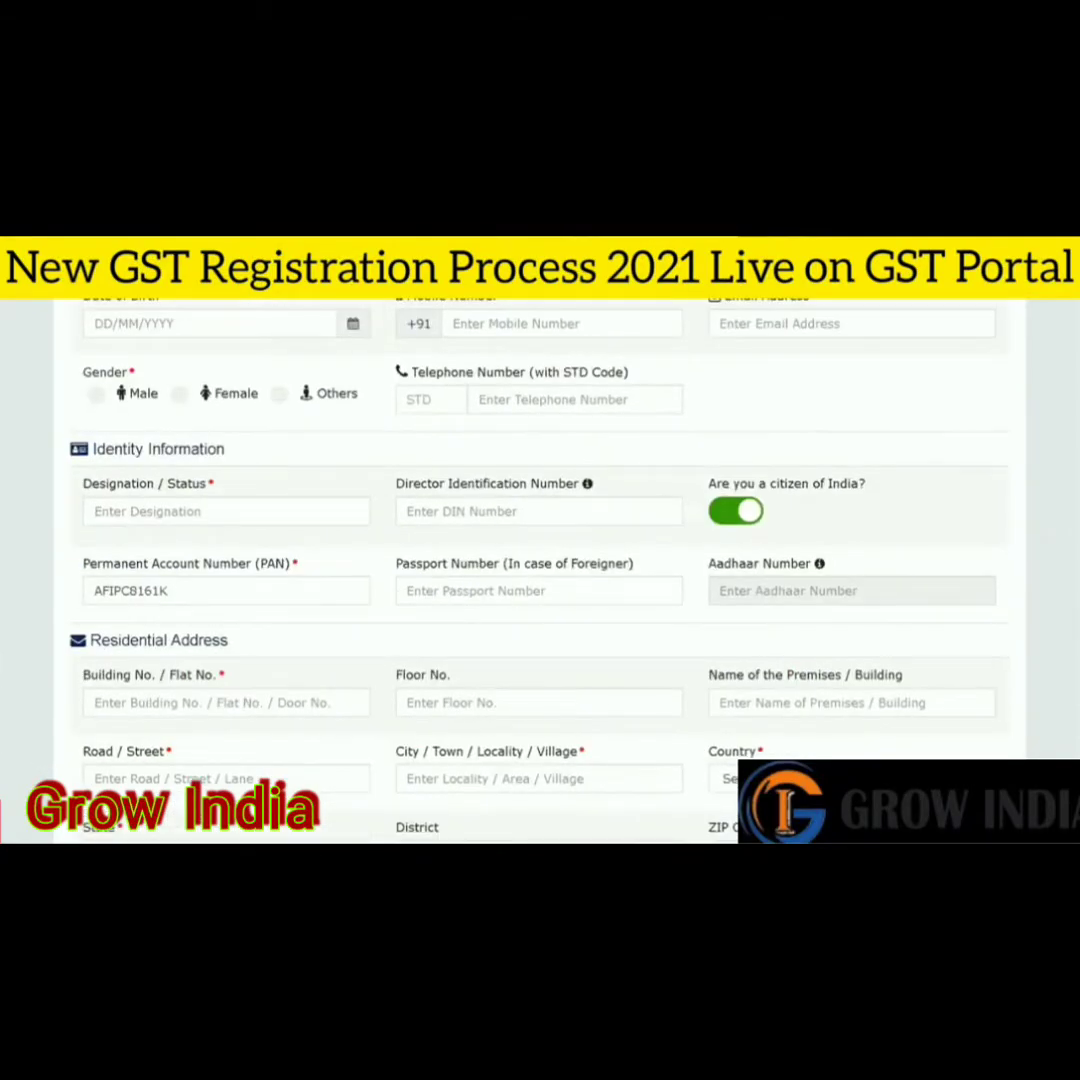
pyautogui.scroll(3, 540, 560)
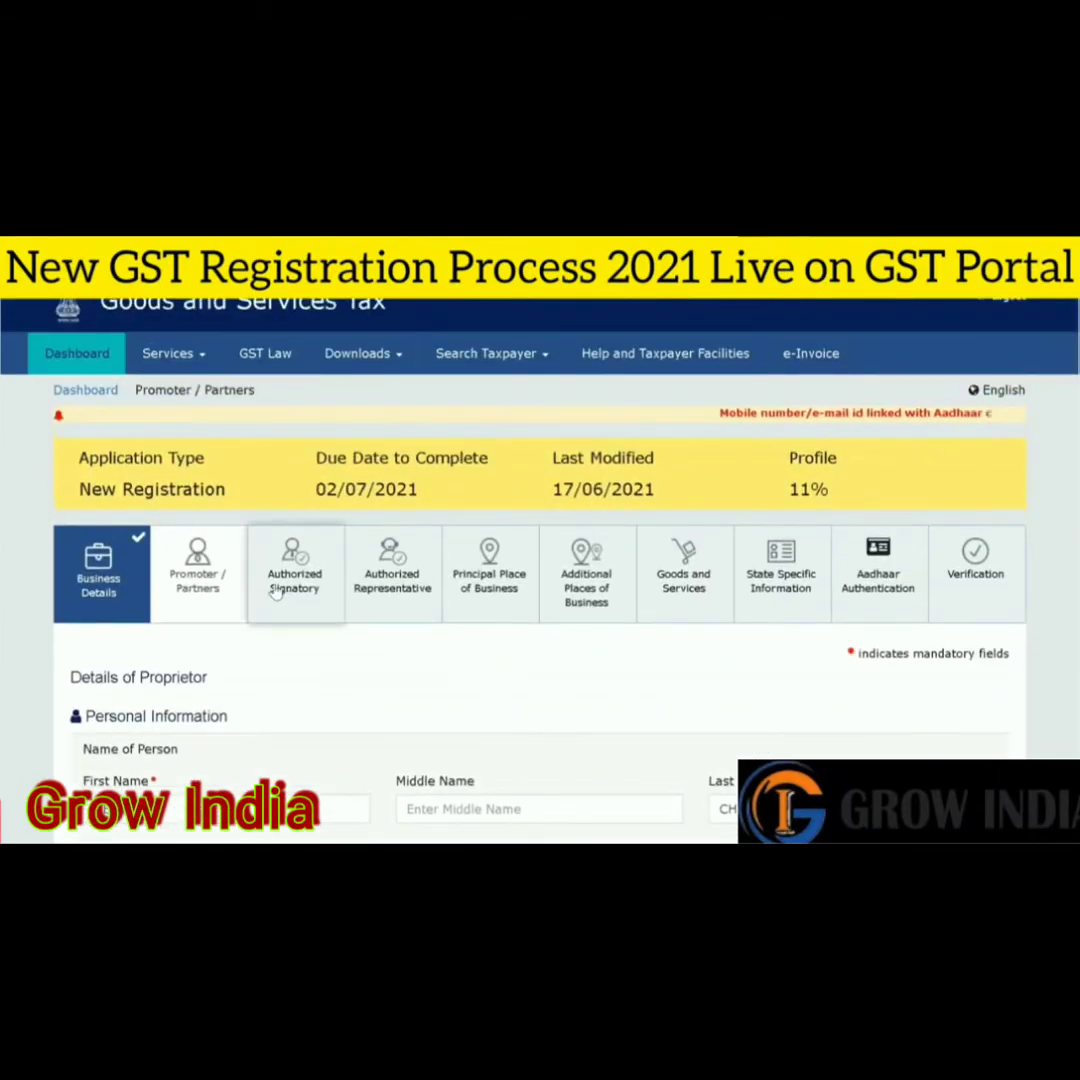
# - Leave Primary Authorized Signatory unticked and move to the Authorized Representative tab
pyautogui.click(283, 591)
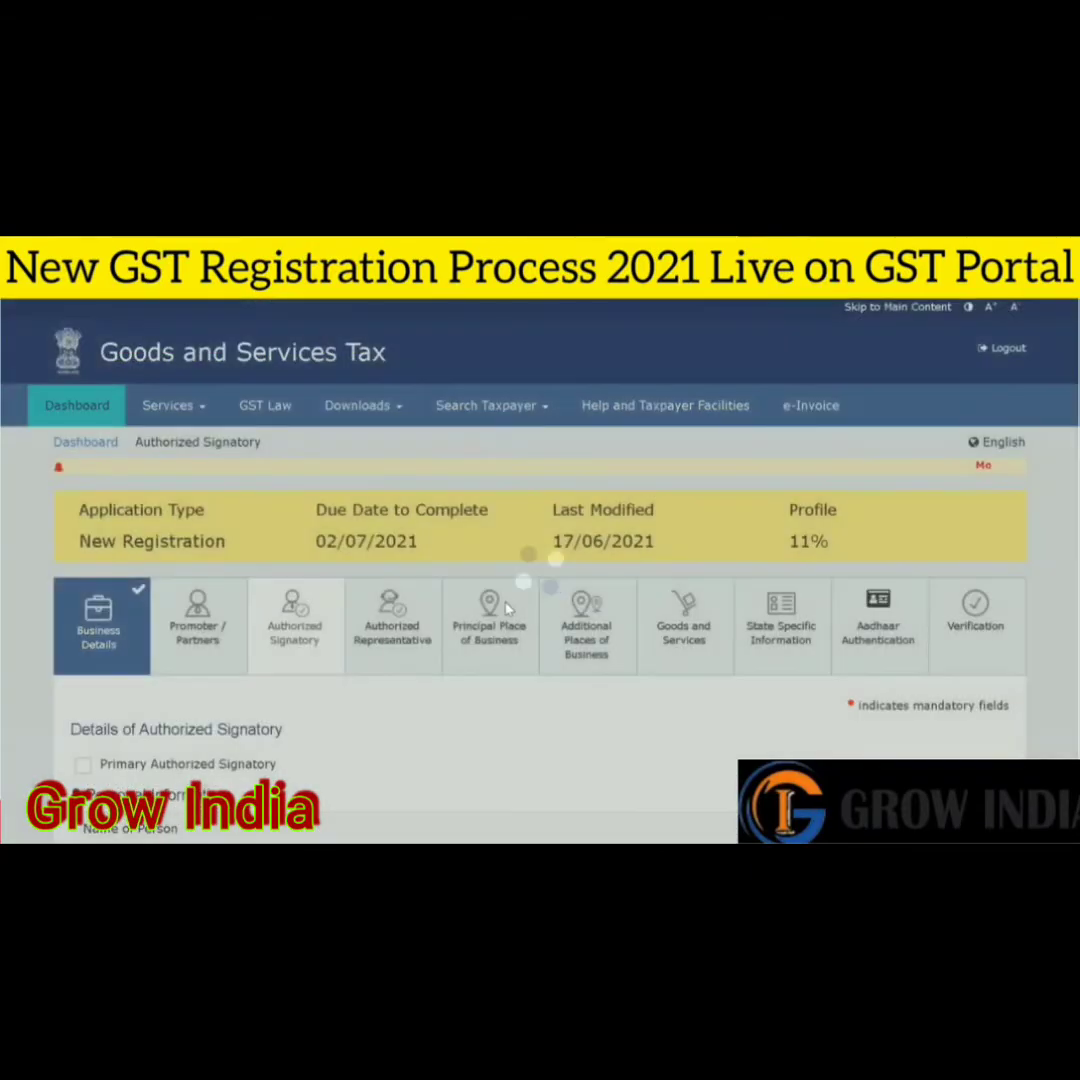
pyautogui.scroll(-3, 540, 570)
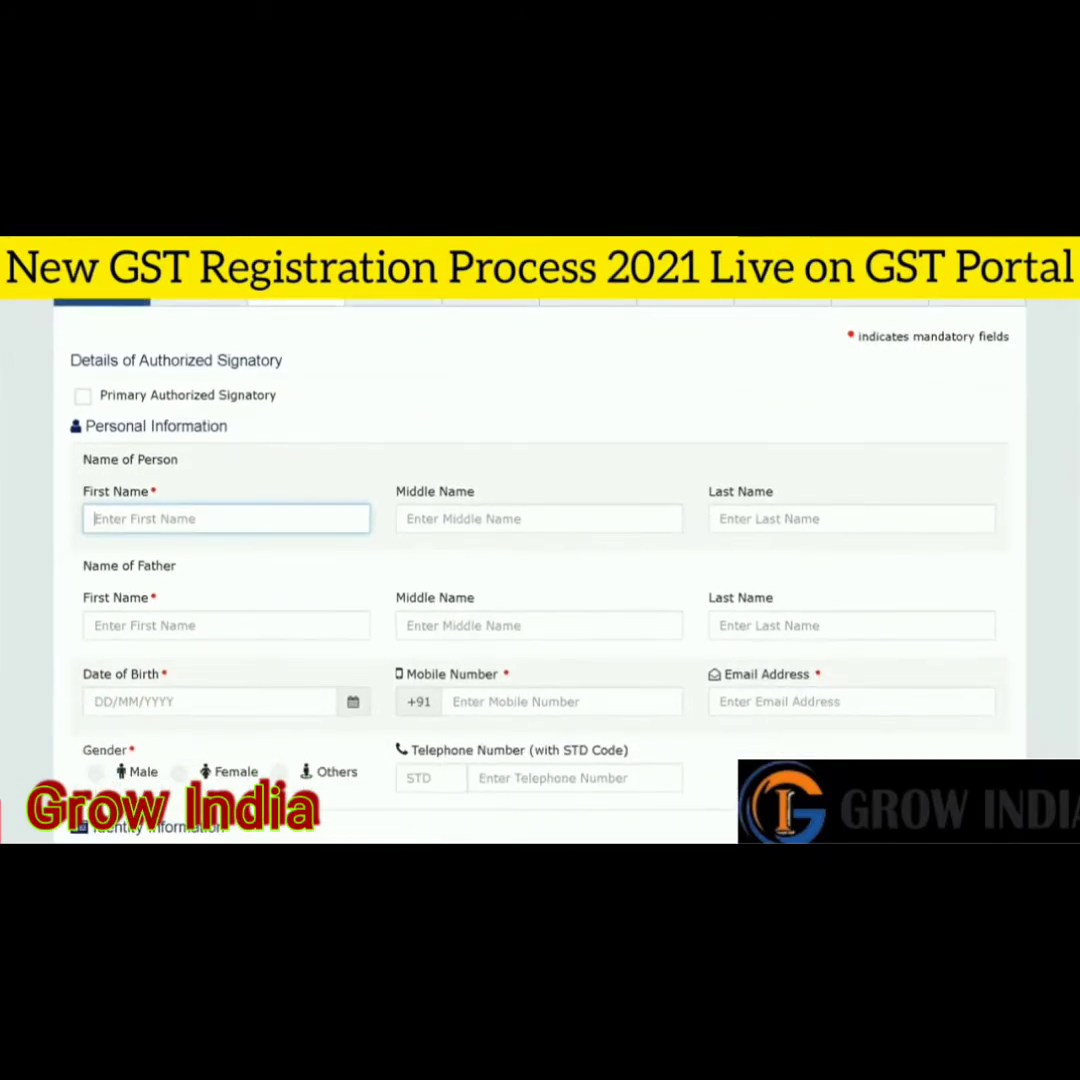
pyautogui.click(83, 436)
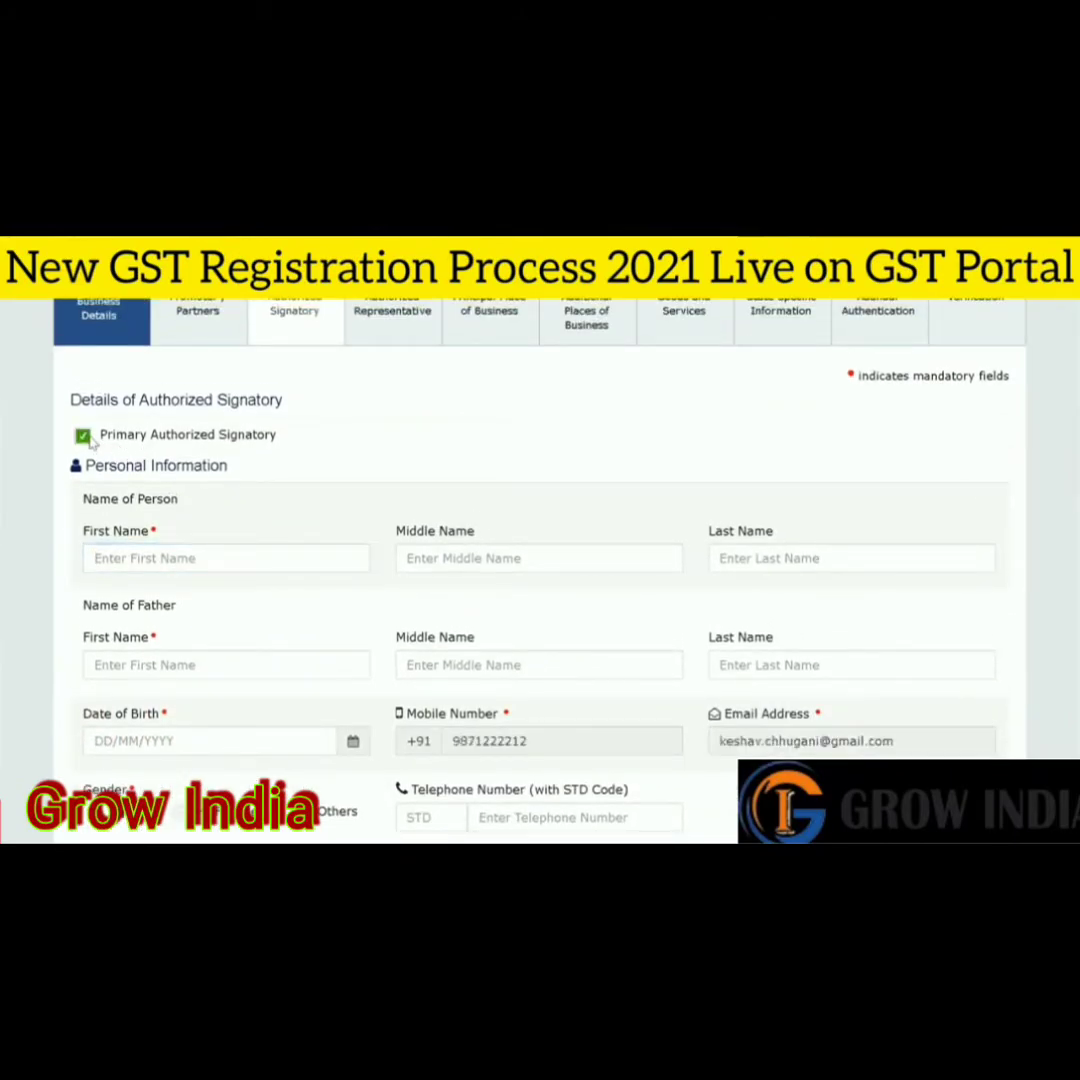
pyautogui.click(83, 436)
pyautogui.scroll(1, 200, 440)
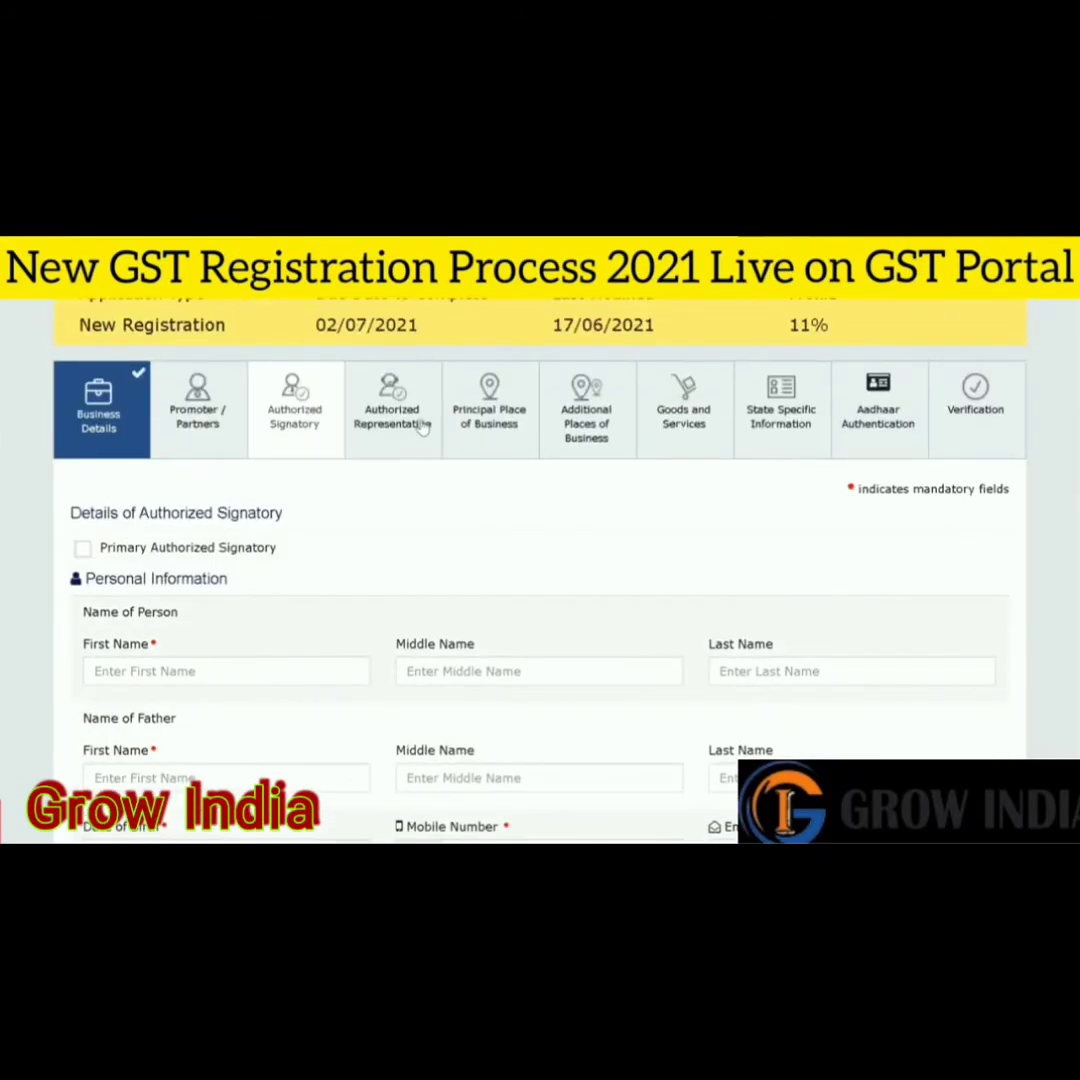
pyautogui.click(423, 426)
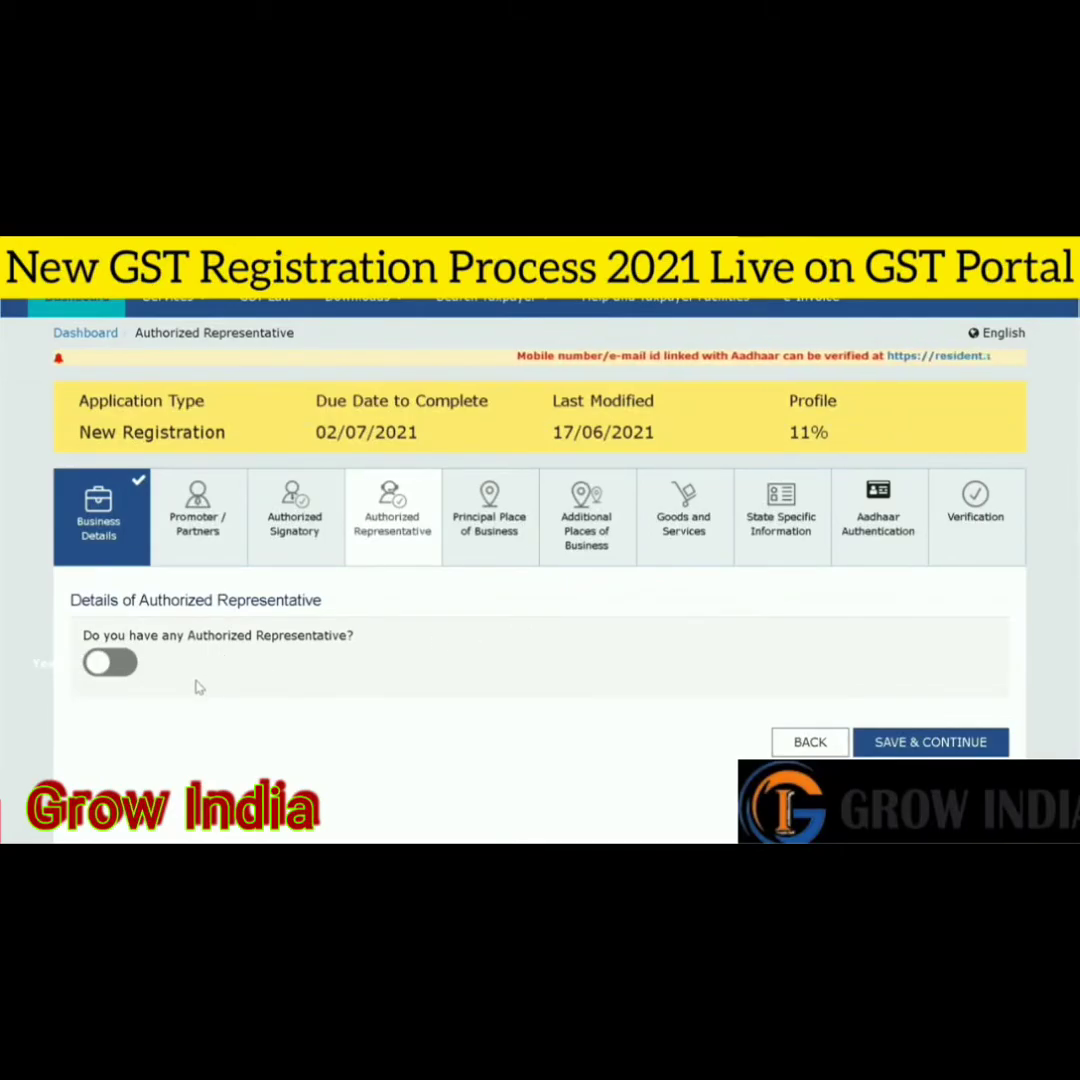
# - Switch the authorized representative option off after trying Other, then go to Principal Place of Business
pyautogui.click(112, 663)
pyautogui.scroll(-3, 130, 668)
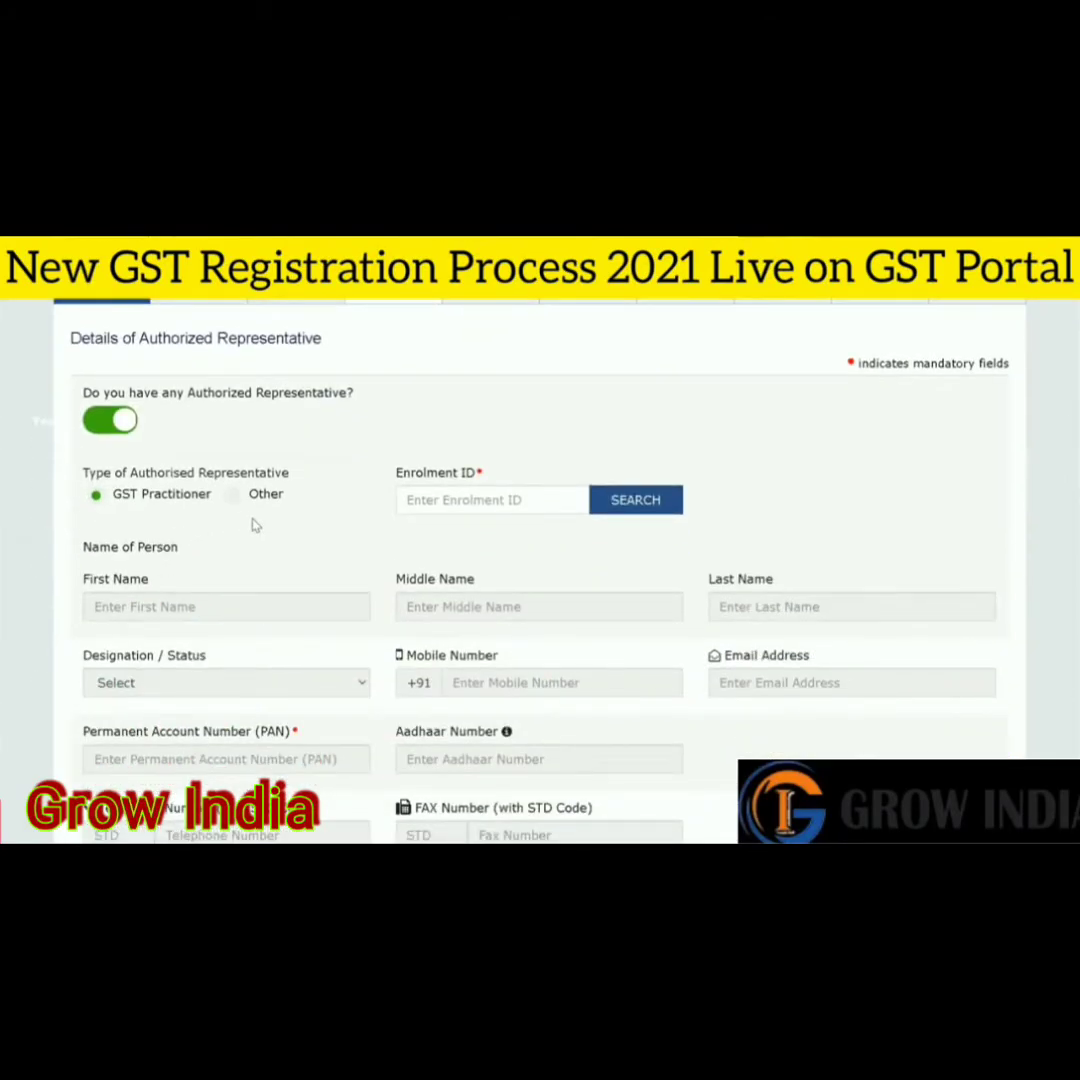
pyautogui.click(233, 494)
pyautogui.click(986, 614)
pyautogui.scroll(3, 540, 500)
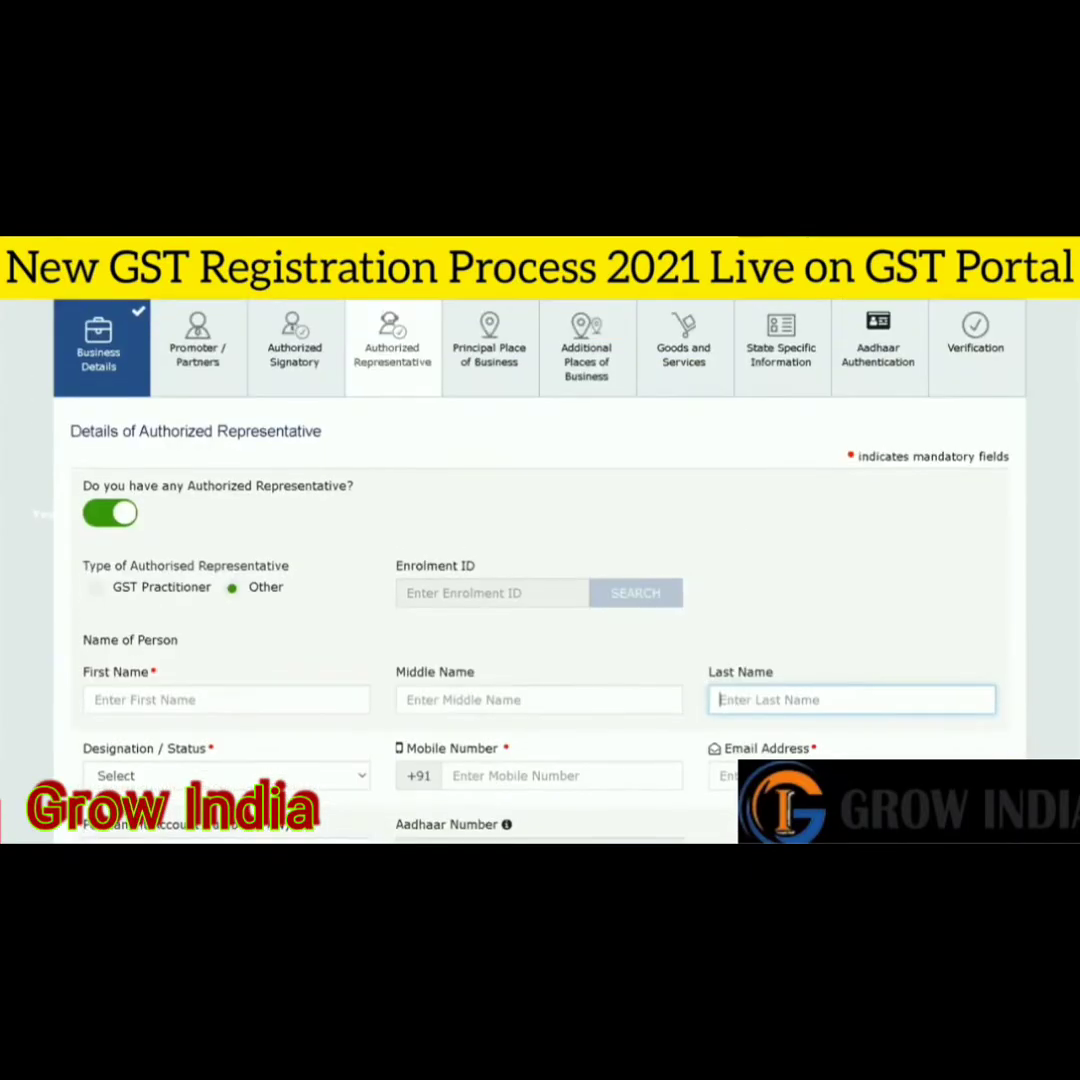
pyautogui.click(108, 511)
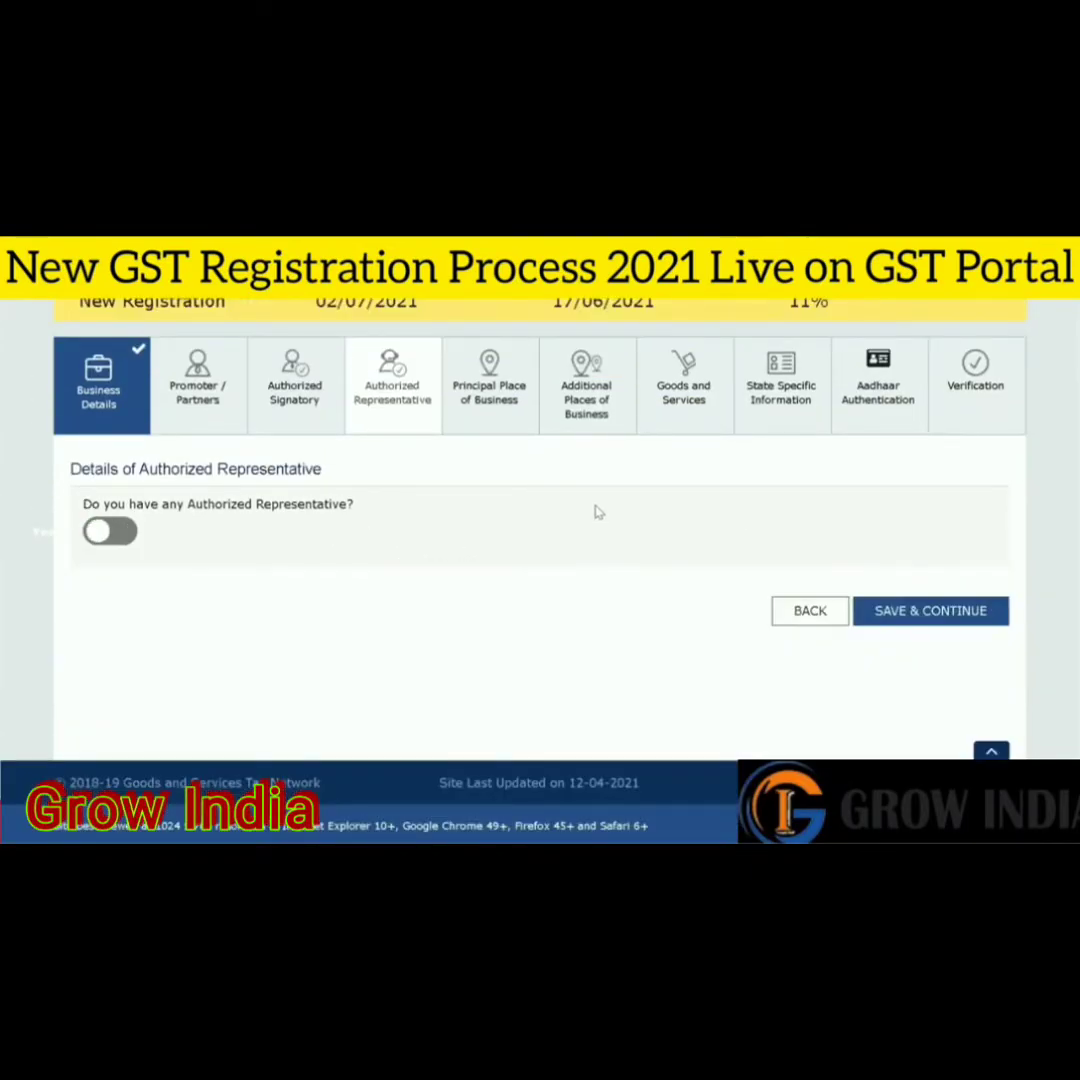
pyautogui.click(519, 405)
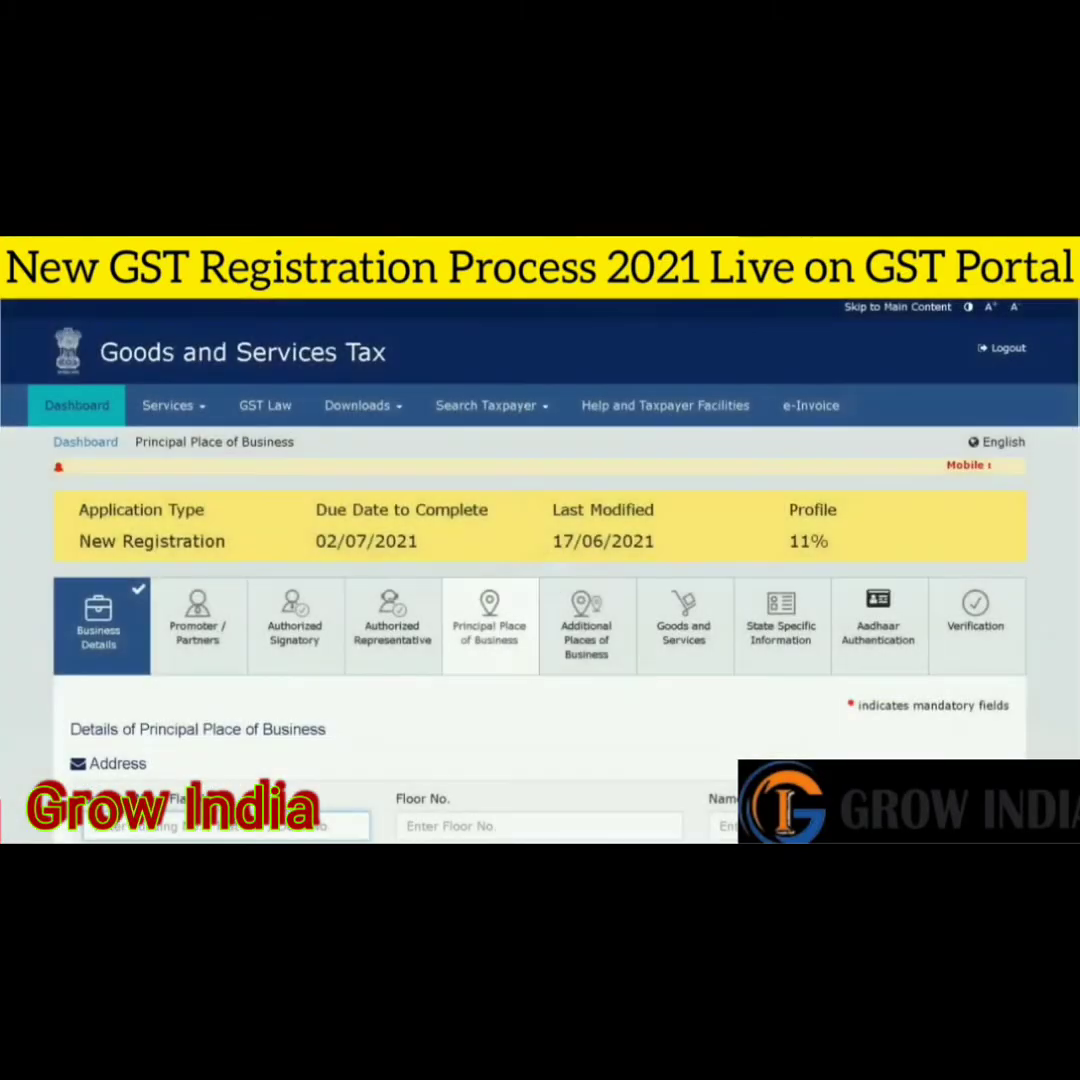
# - Set the business address district to Gautam Buddha Nagar
pyautogui.scroll(-2, 540, 560)
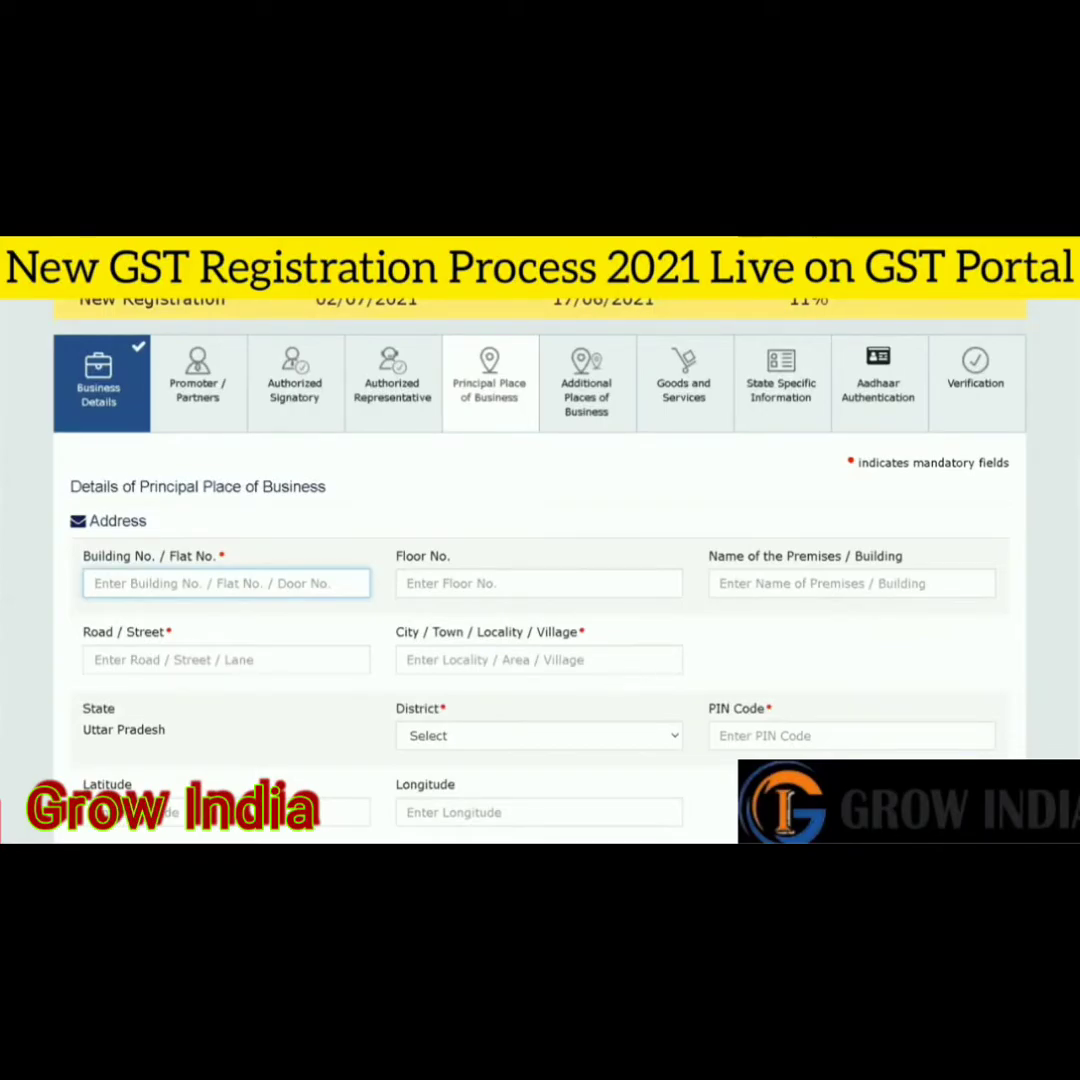
pyautogui.scroll(-2, 540, 560)
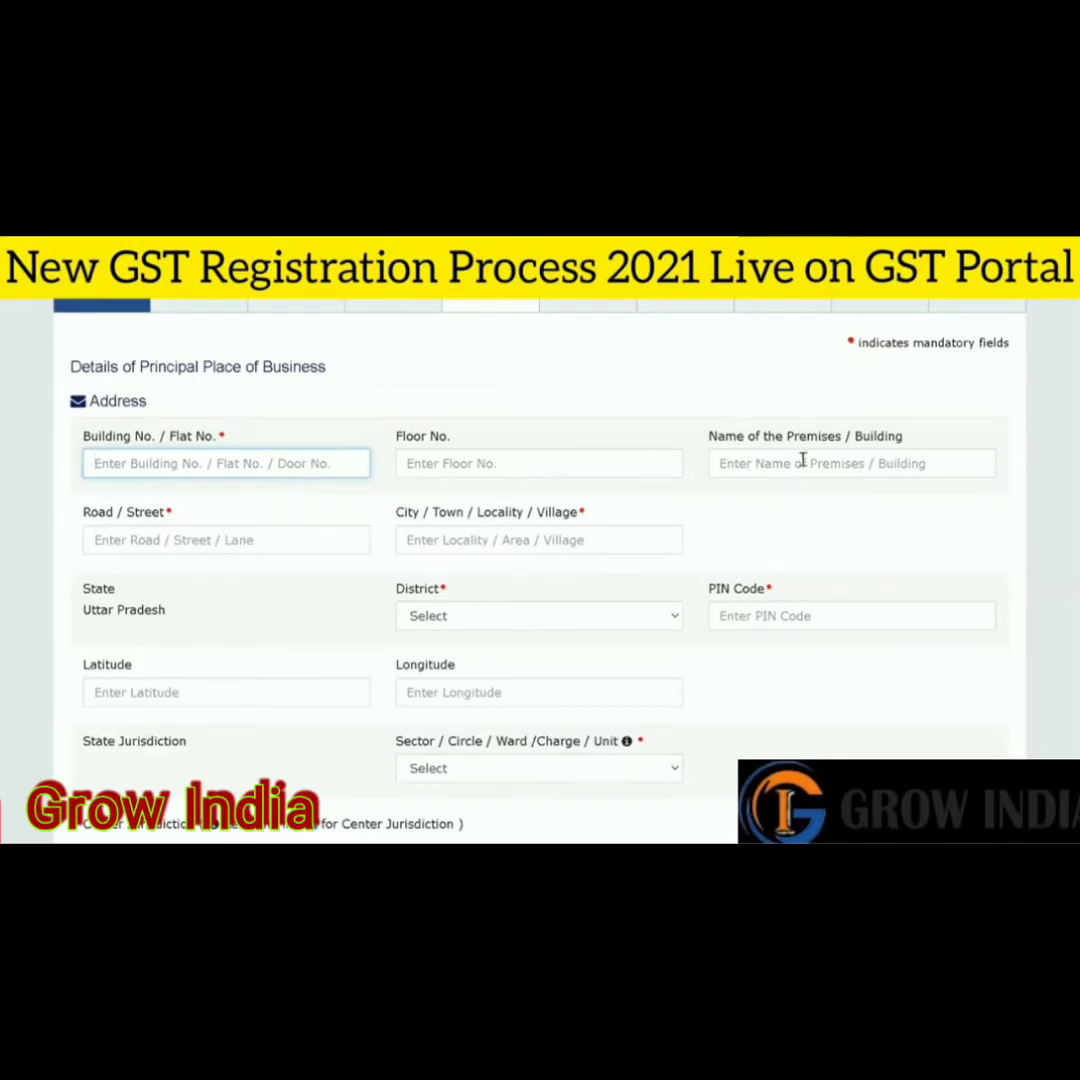
pyautogui.scroll(-2, 907, 385)
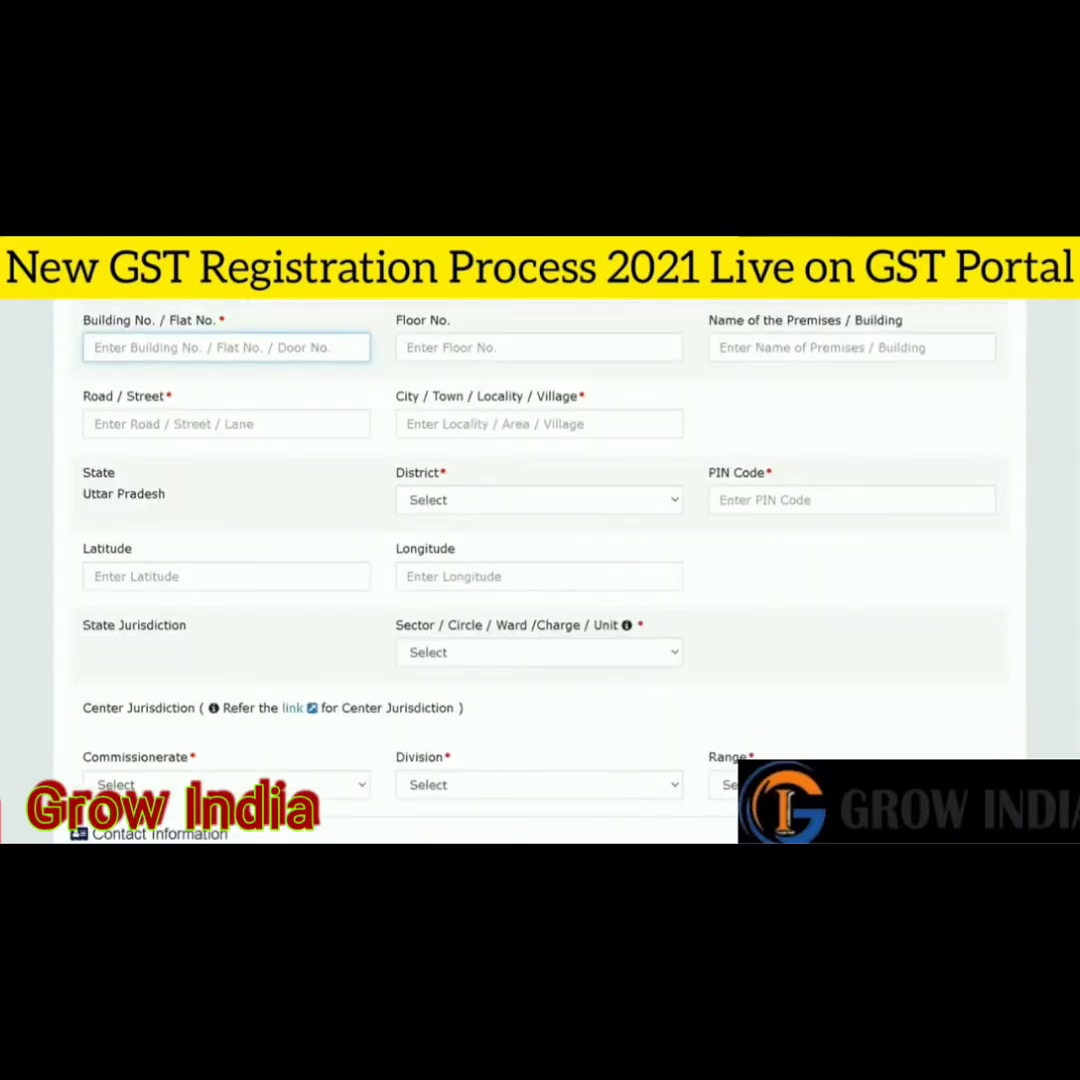
pyautogui.scroll(-4, 540, 560)
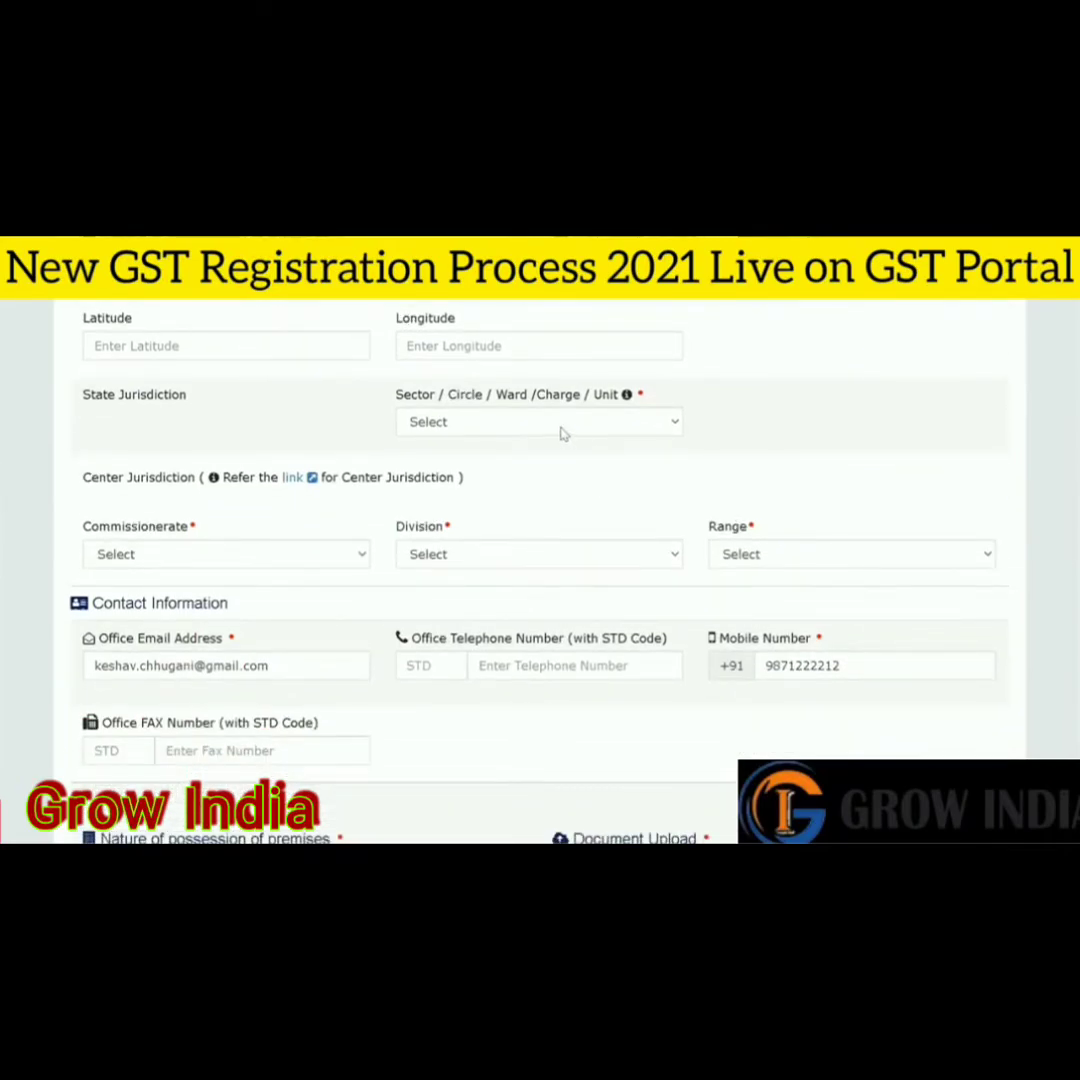
pyautogui.scroll(3, 540, 450)
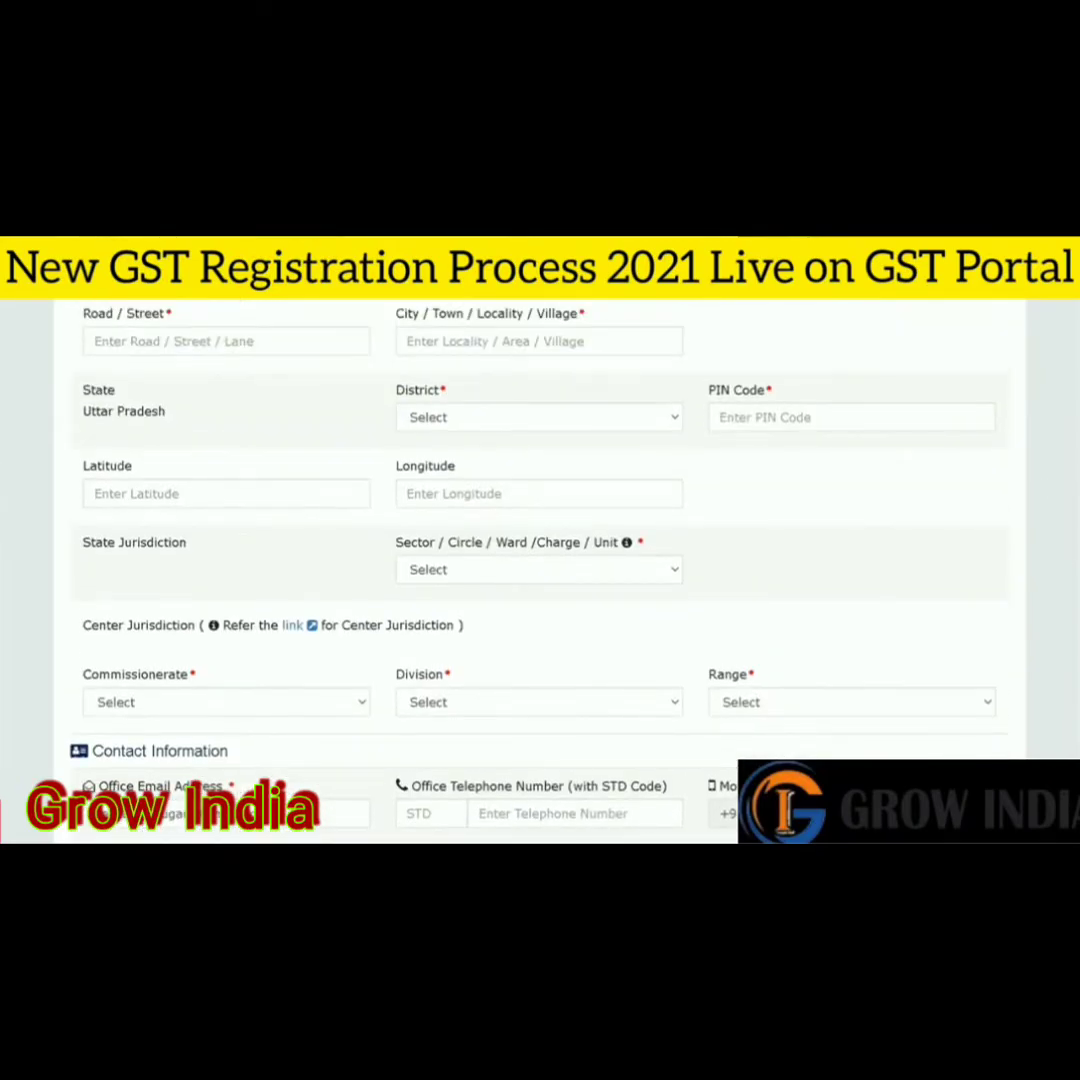
pyautogui.click(463, 422)
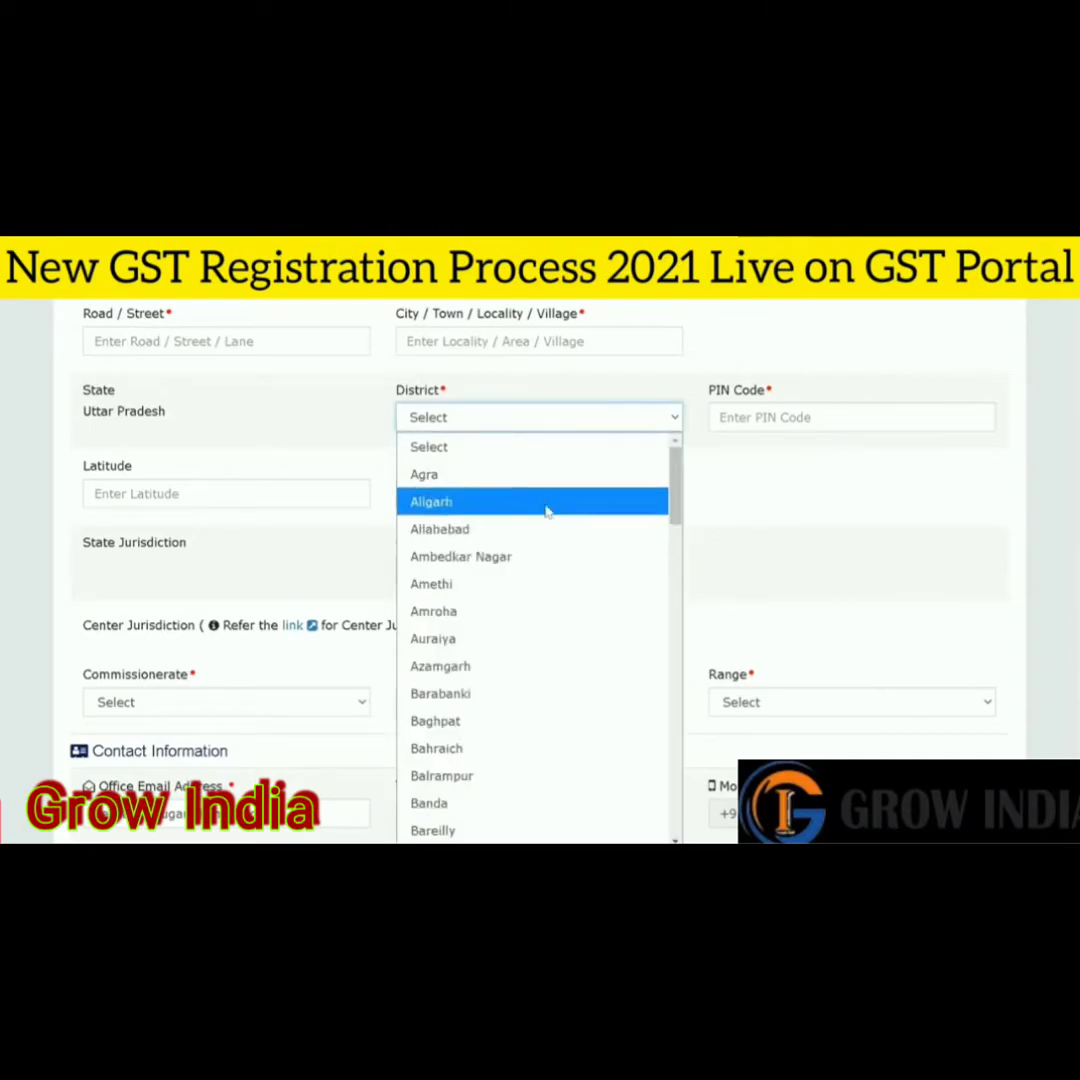
pyautogui.moveTo(675, 495); pyautogui.dragTo(675, 616)
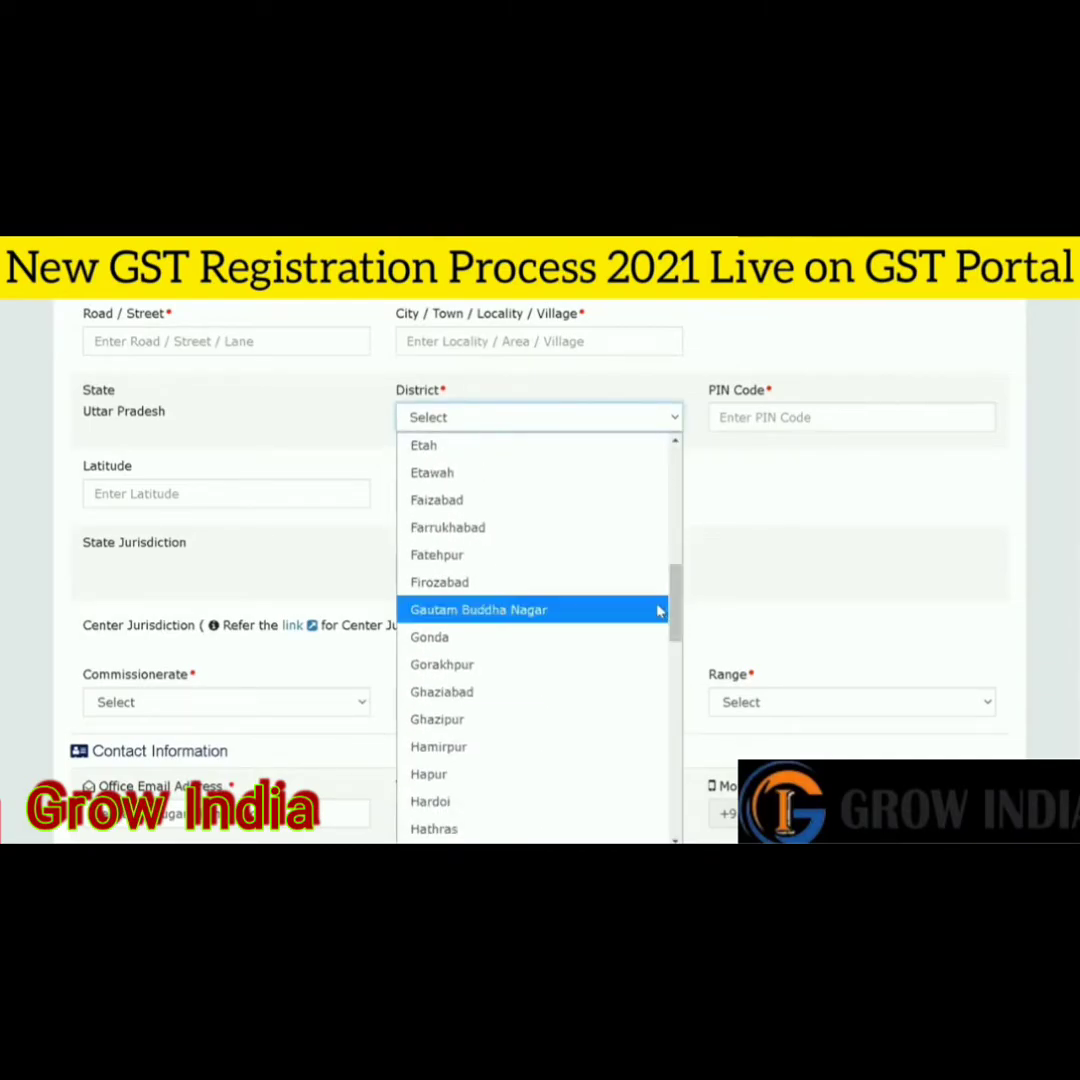
pyautogui.click(578, 607)
# - Enter PIN Code 201301 so the Sector list loads Noida sectors
pyautogui.click(512, 563)
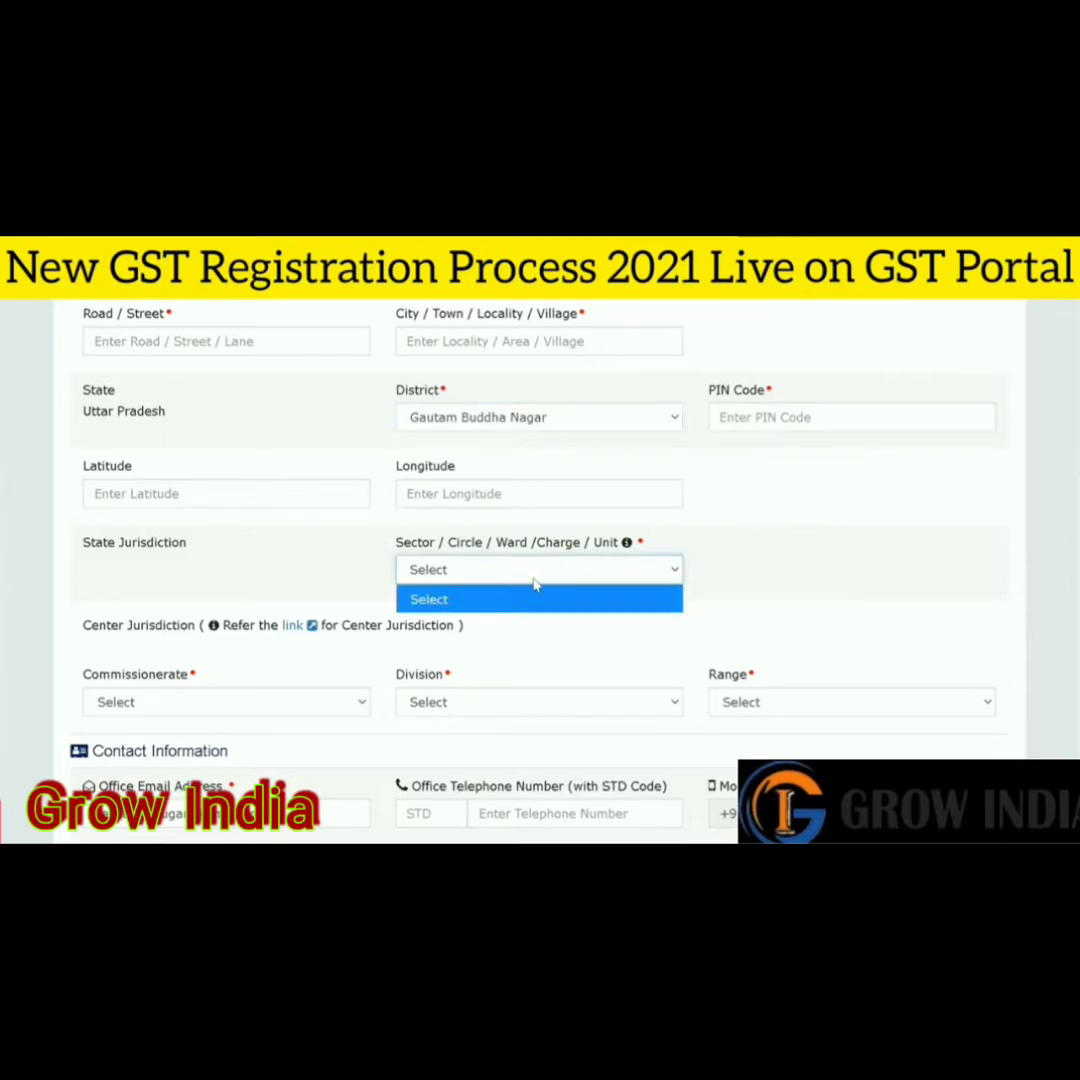
pyautogui.click(535, 585)
pyautogui.click(813, 428)
pyautogui.write('201301')
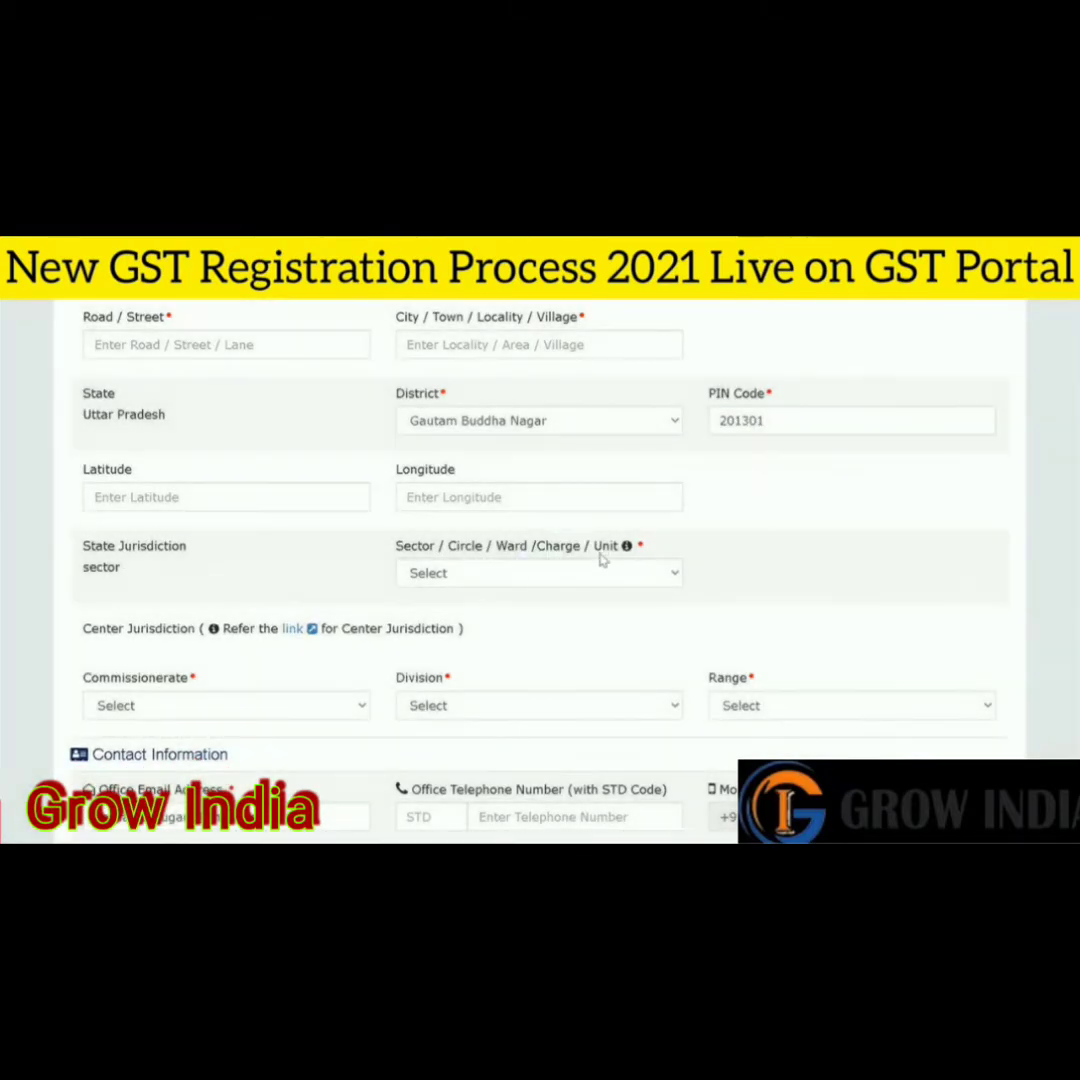
pyautogui.click(581, 574)
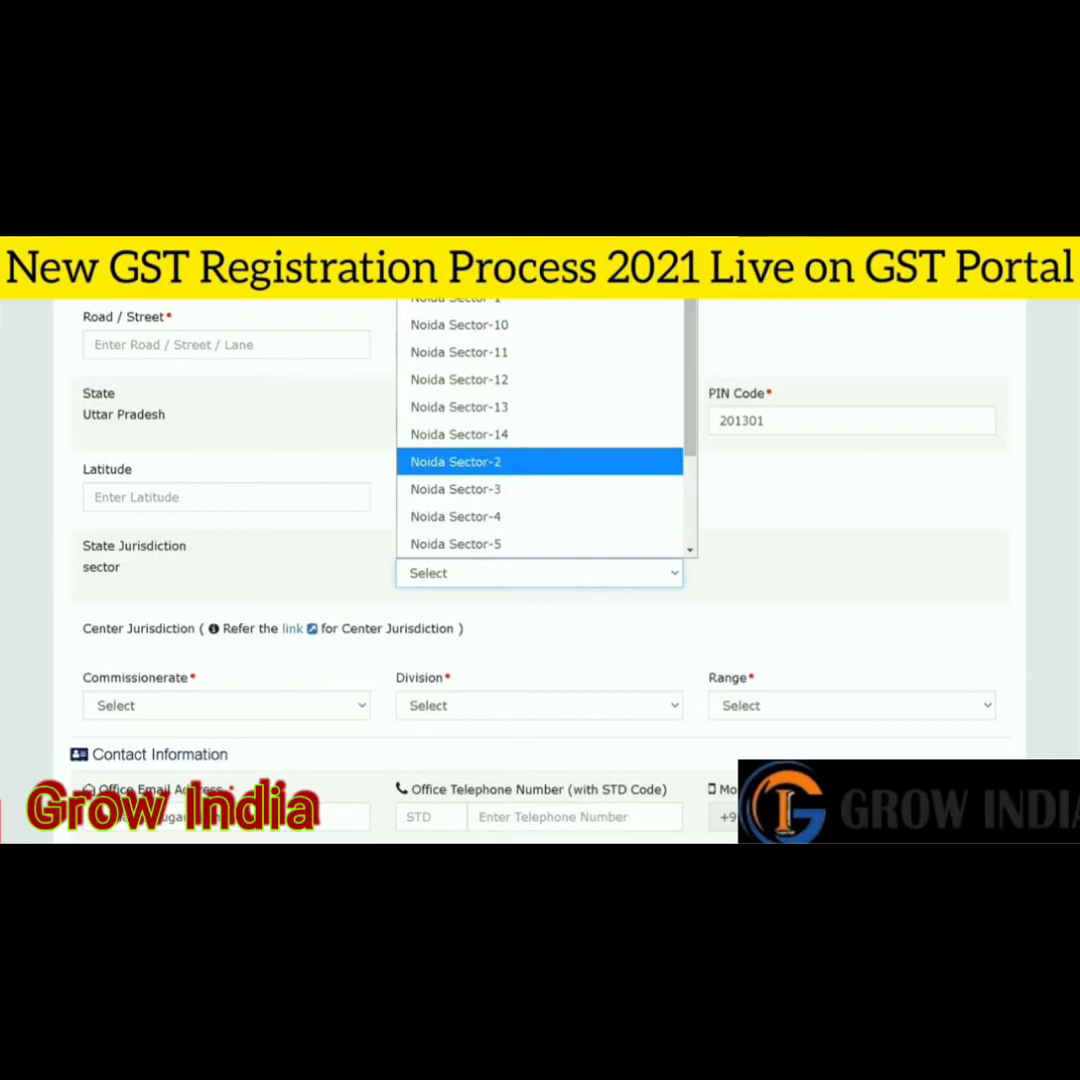
pyautogui.click(1078, 514)
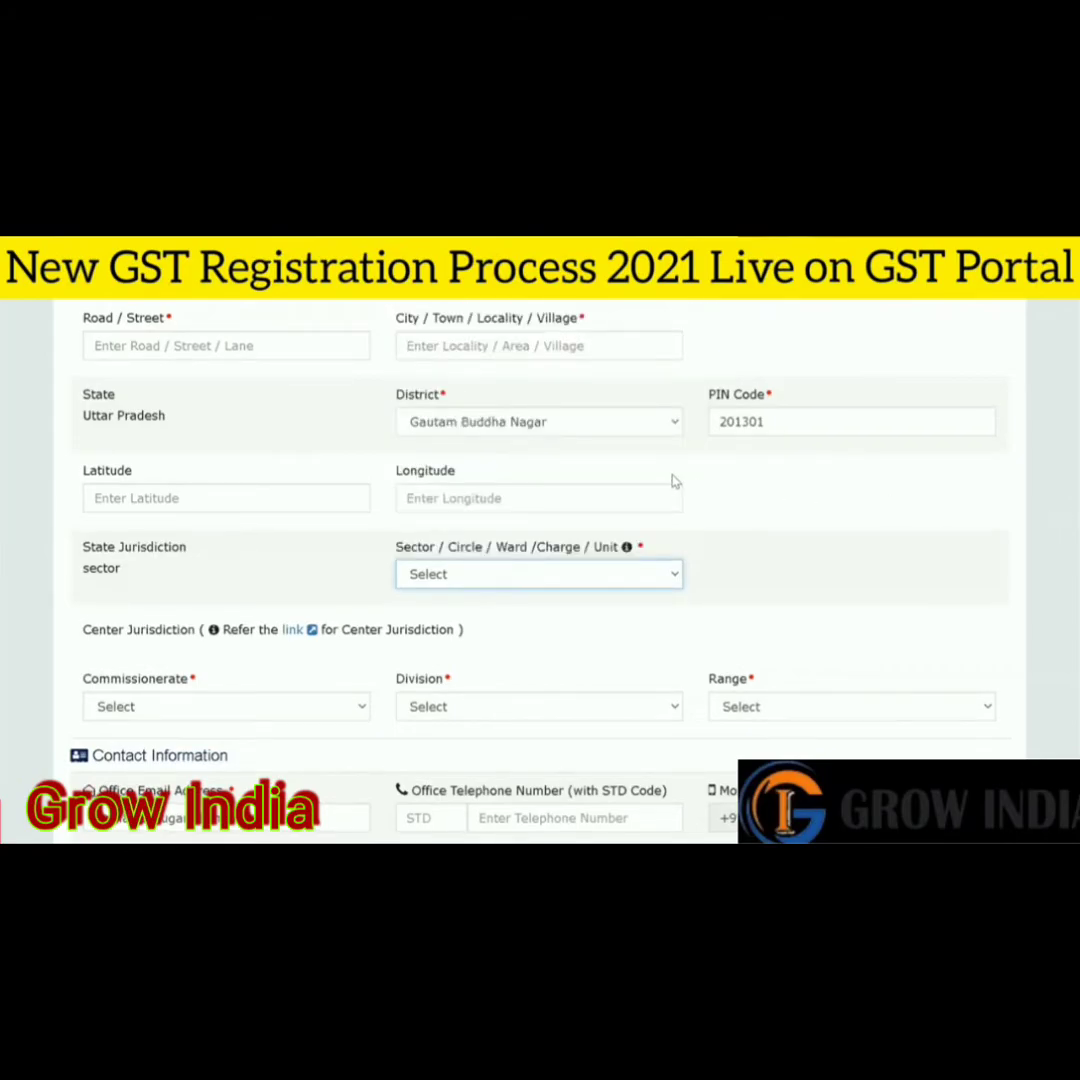
pyautogui.scroll(1, 540, 500)
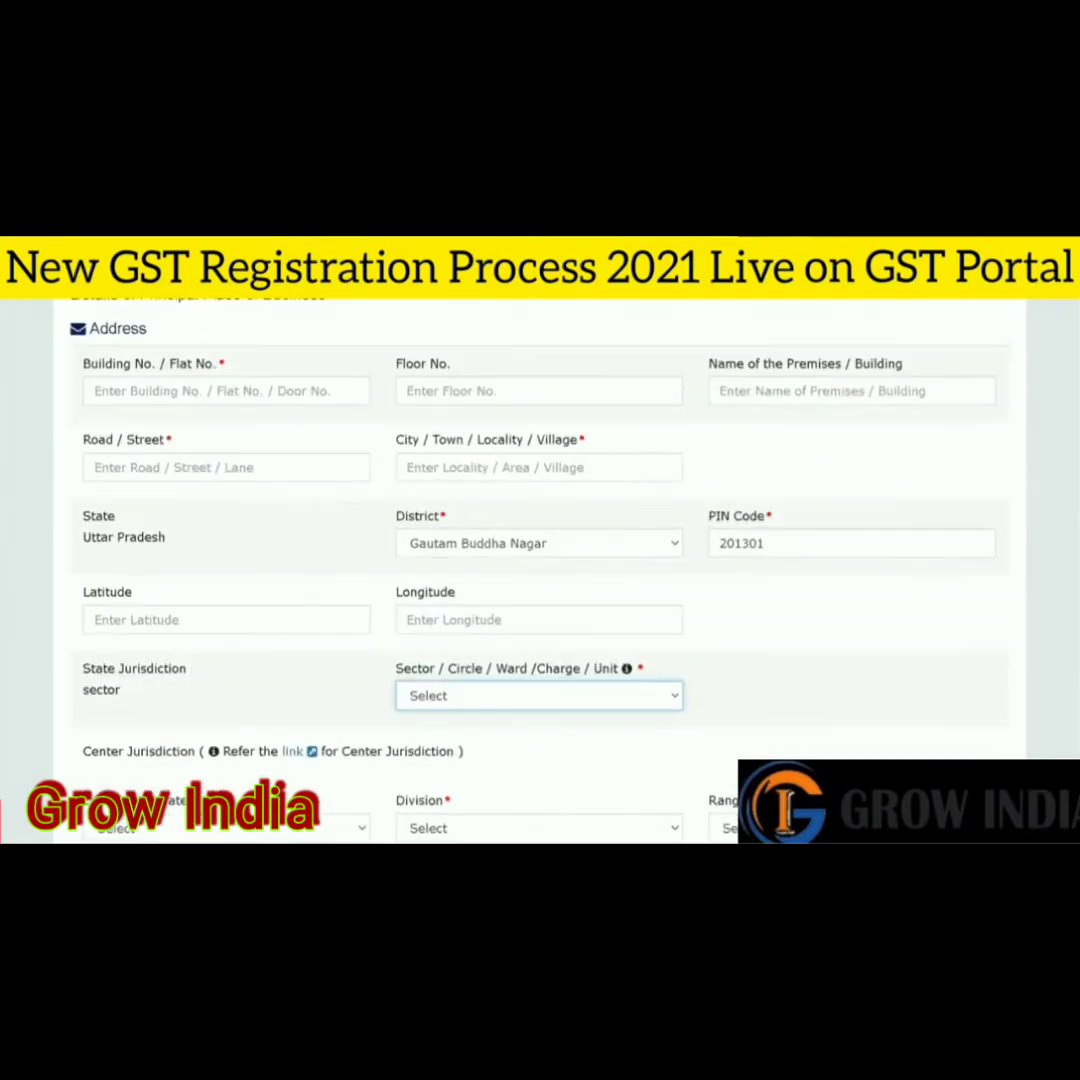
pyautogui.click(349, 397)
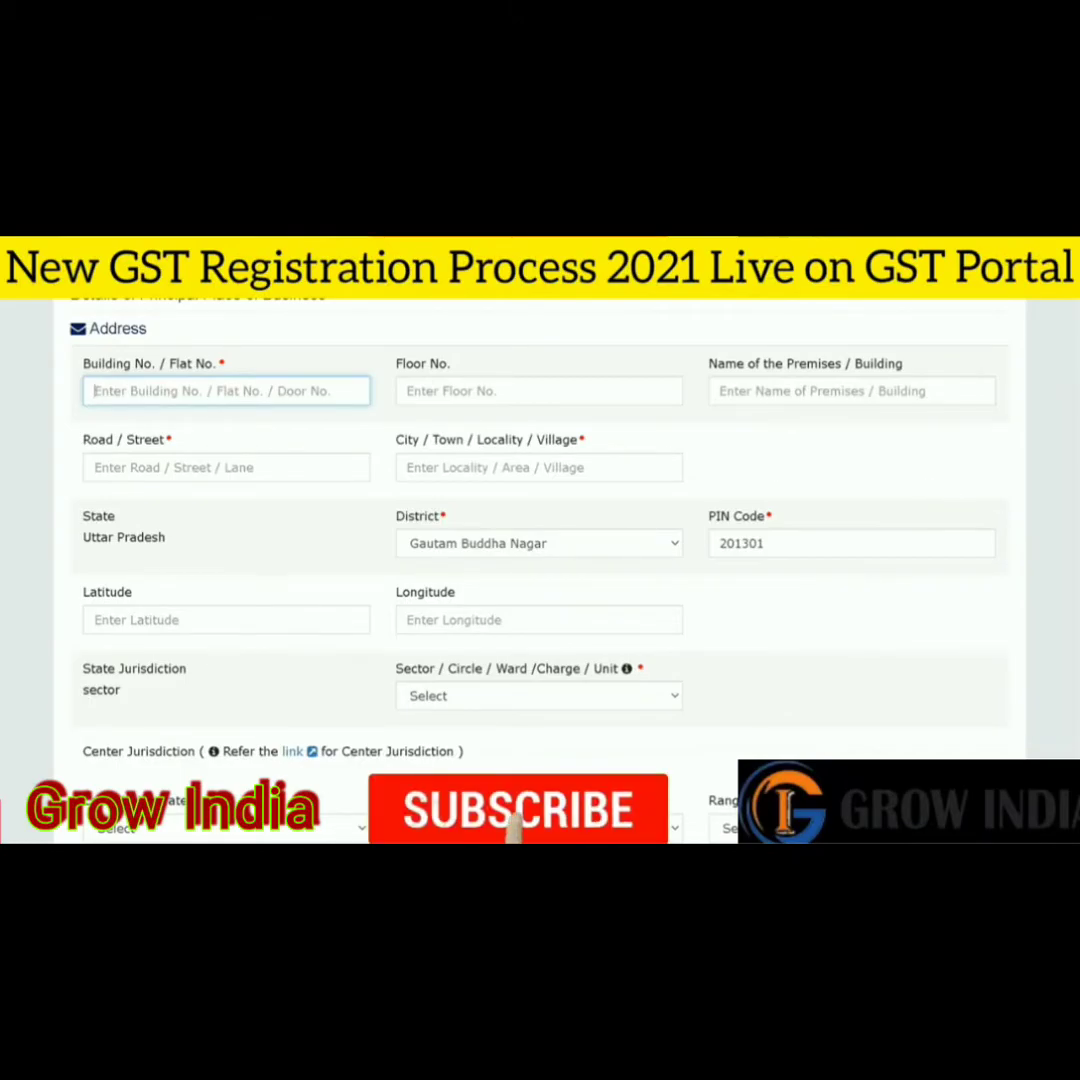
# - Browse the Sector / Circle / Ward / Charge / Unit list without choosing
pyautogui.scroll(-1, 851, 442)
pyautogui.scroll(-1, 540, 550)
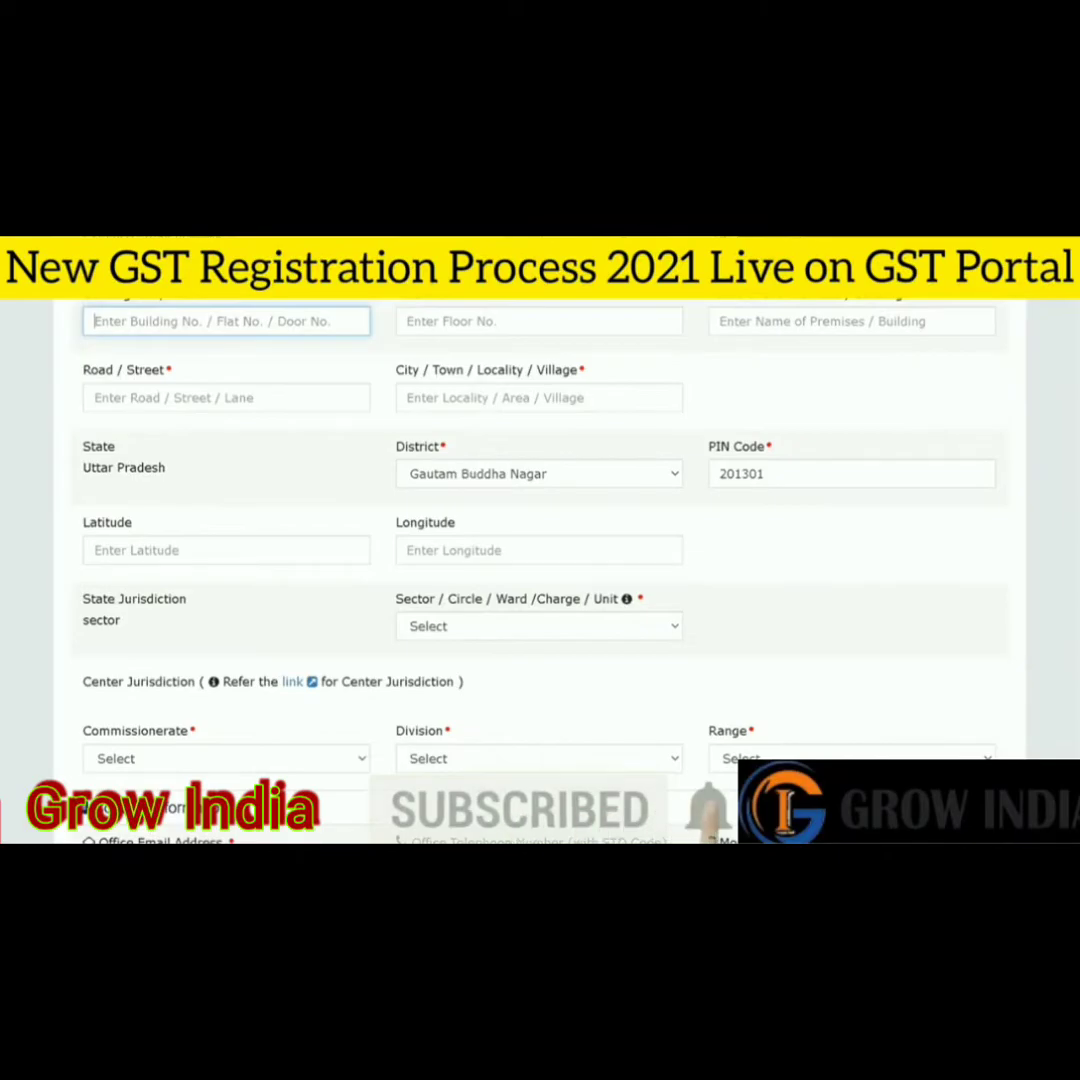
pyautogui.scroll(-2, 546, 570)
pyautogui.click(548, 572)
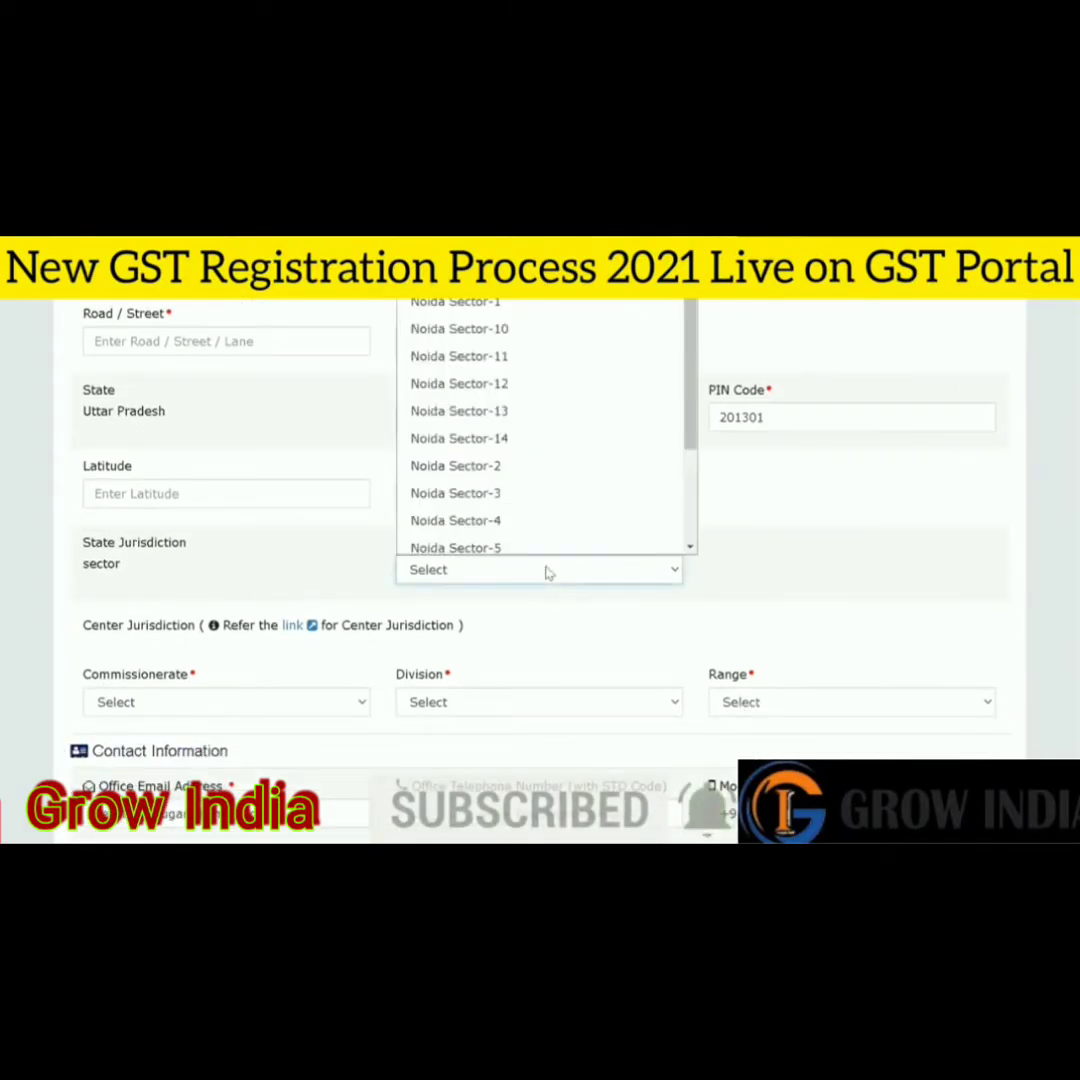
pyautogui.scroll(-1, 500, 530)
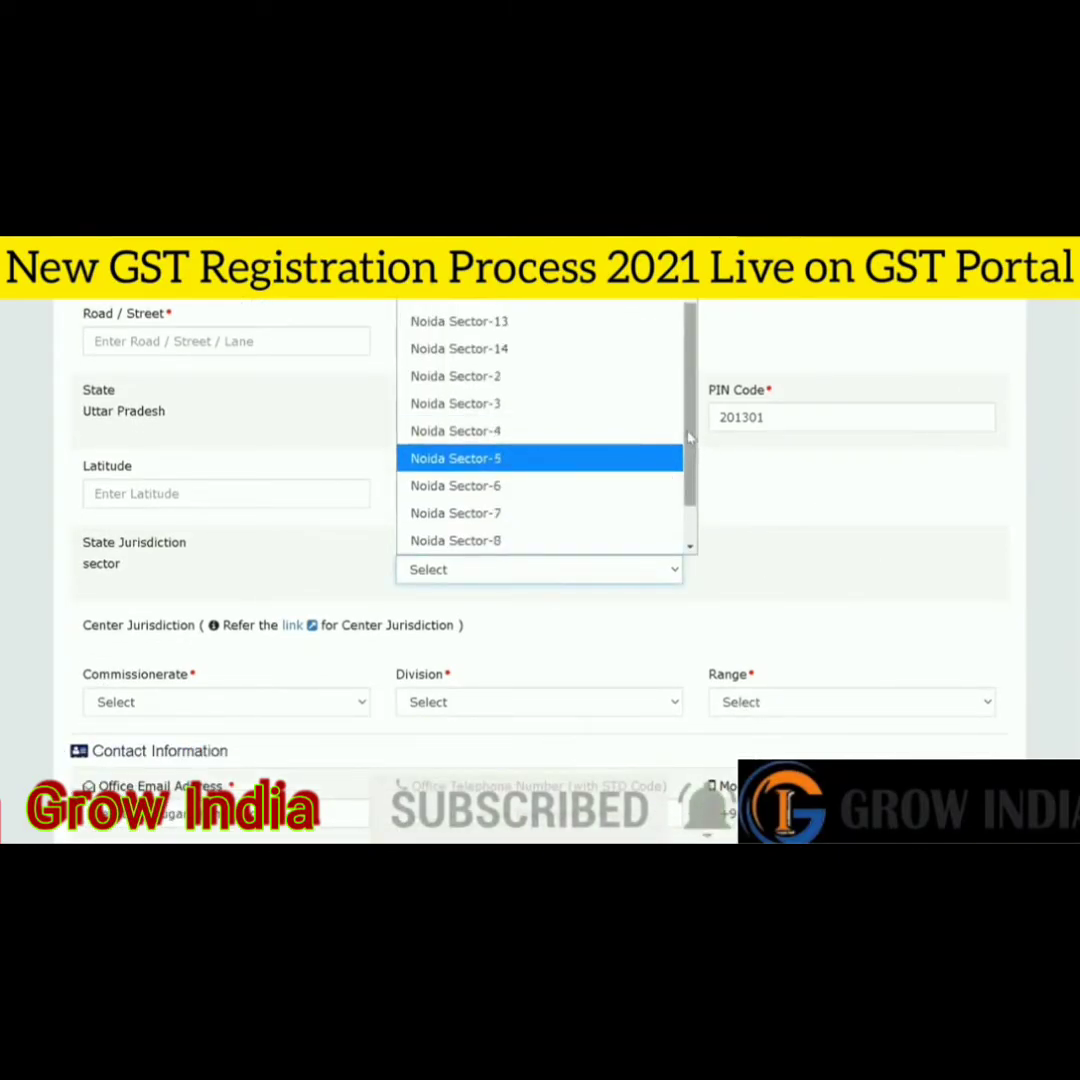
pyautogui.scroll(-1, 695, 500)
pyautogui.moveTo(695, 503); pyautogui.dragTo(755, 465)
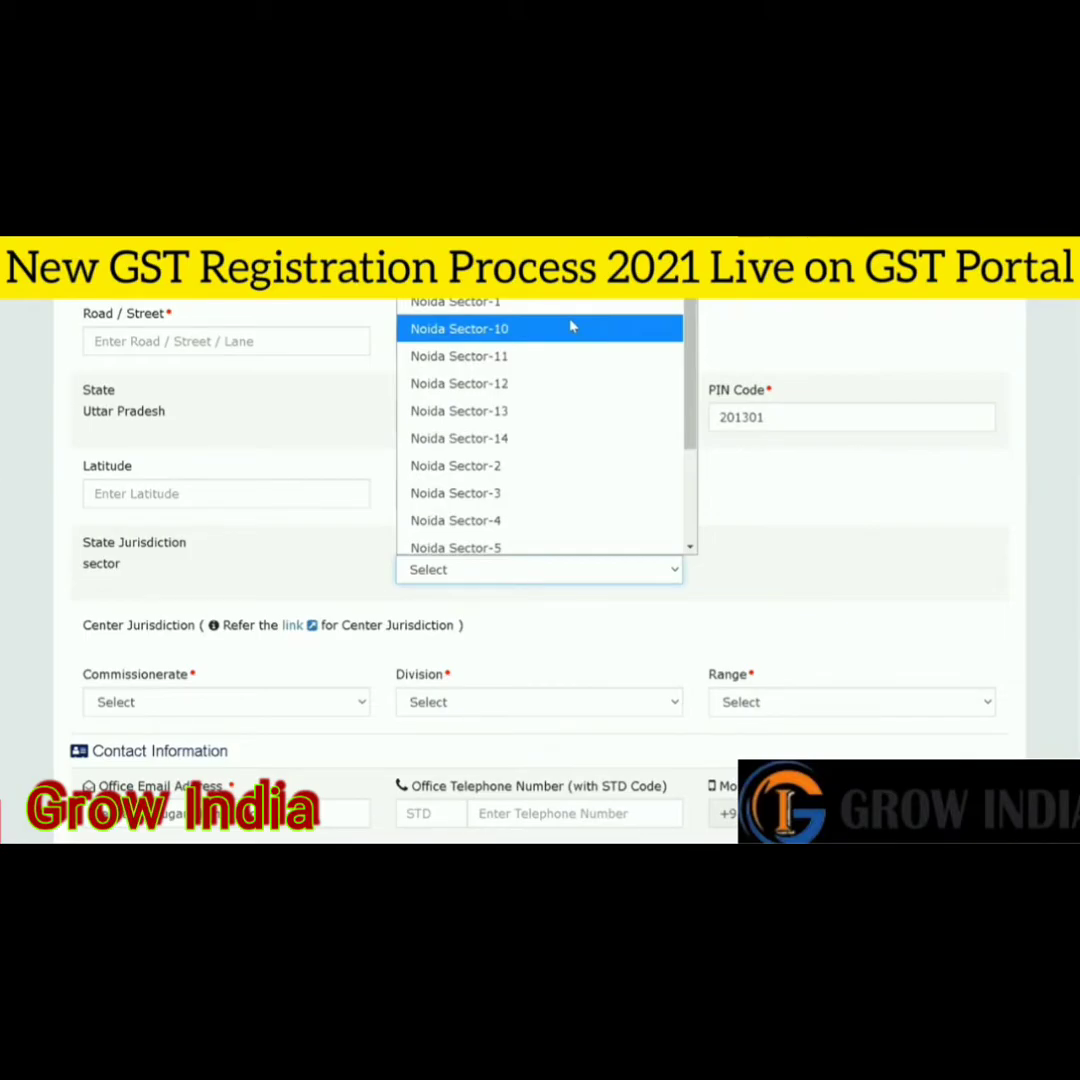
pyautogui.click(880, 480)
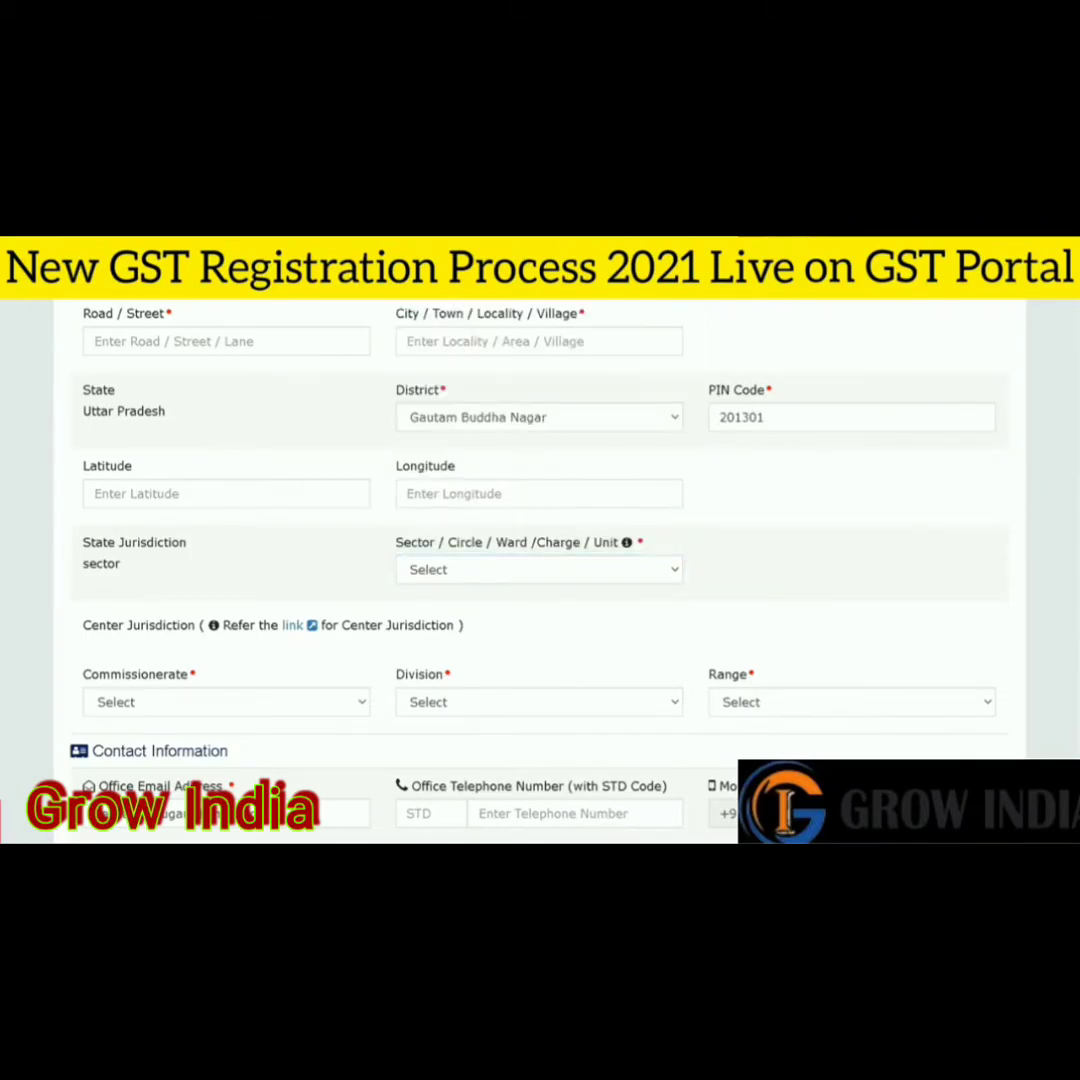
pyautogui.scroll(1, 897, 482)
# - Select Noida Sector-3 as the sector/ward/unit
pyautogui.click(489, 478)
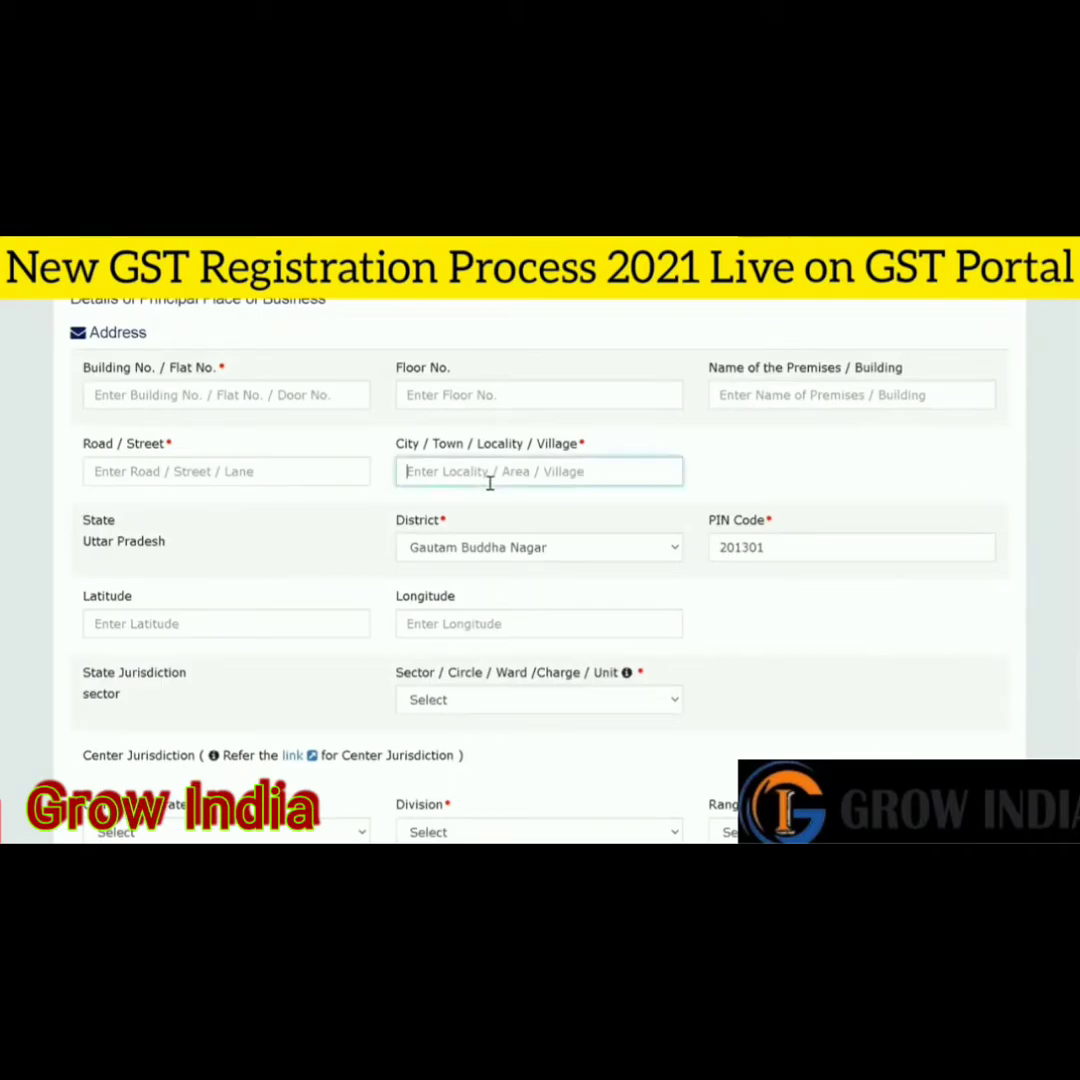
pyautogui.scroll(-1, 600, 590)
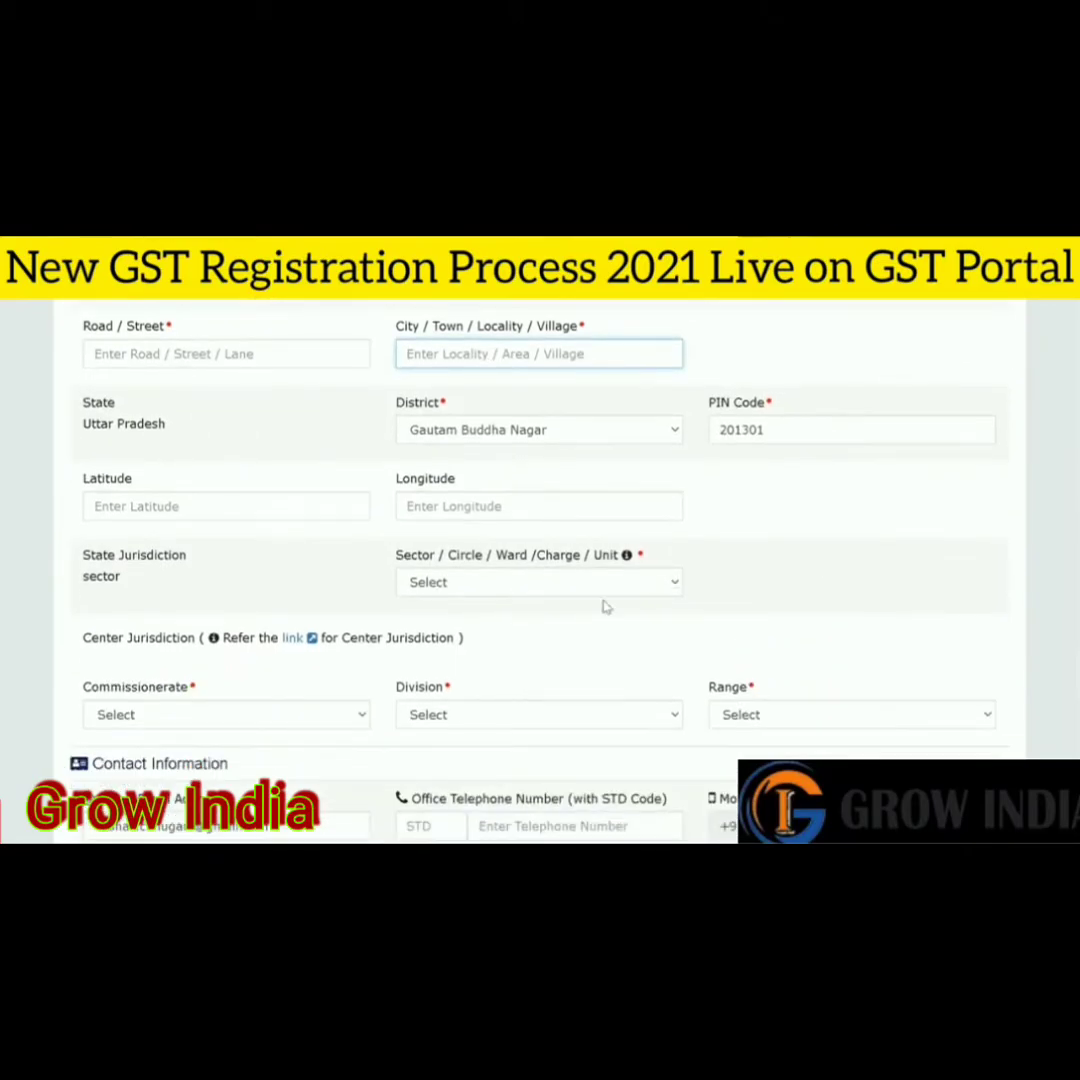
pyautogui.click(590, 589)
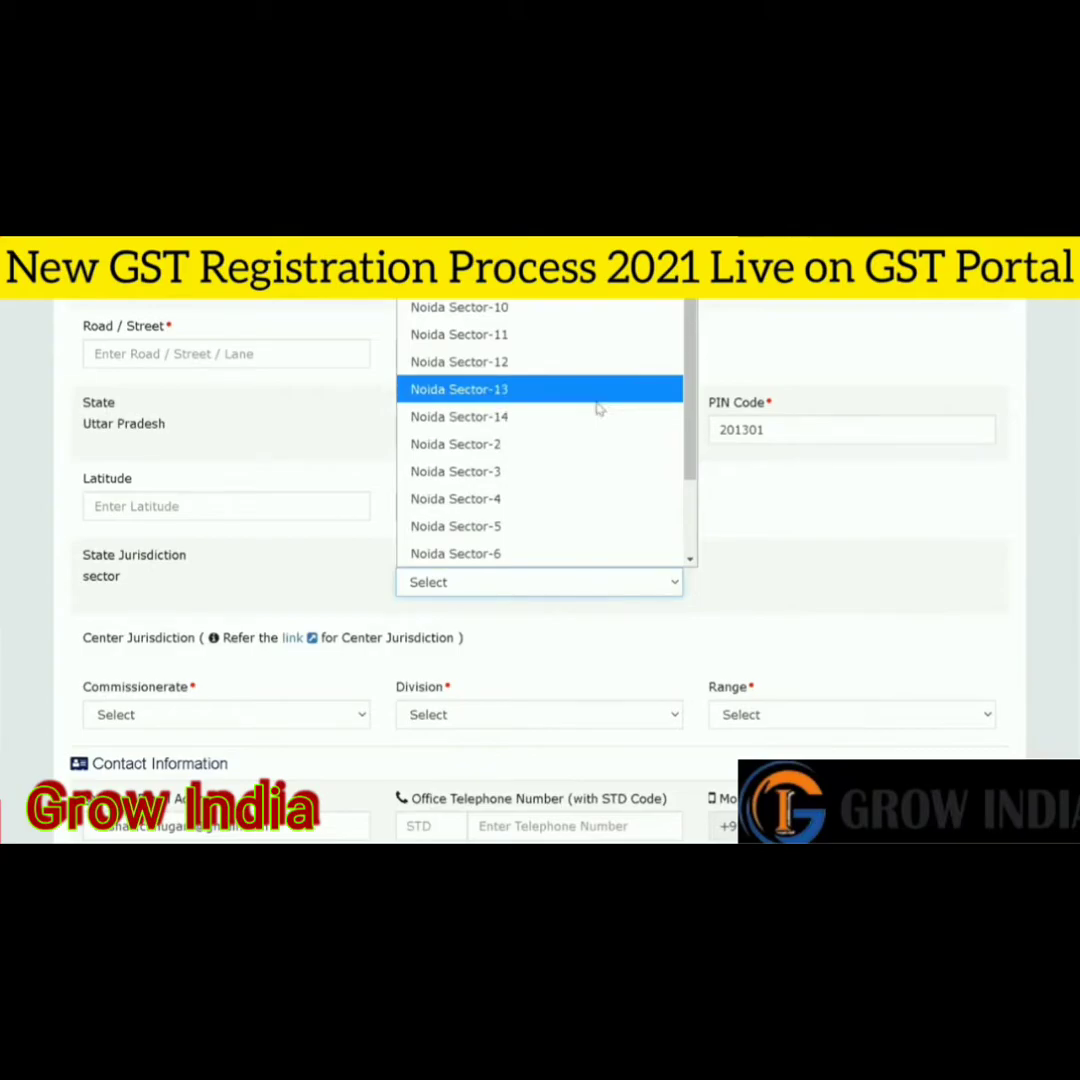
pyautogui.click(571, 488)
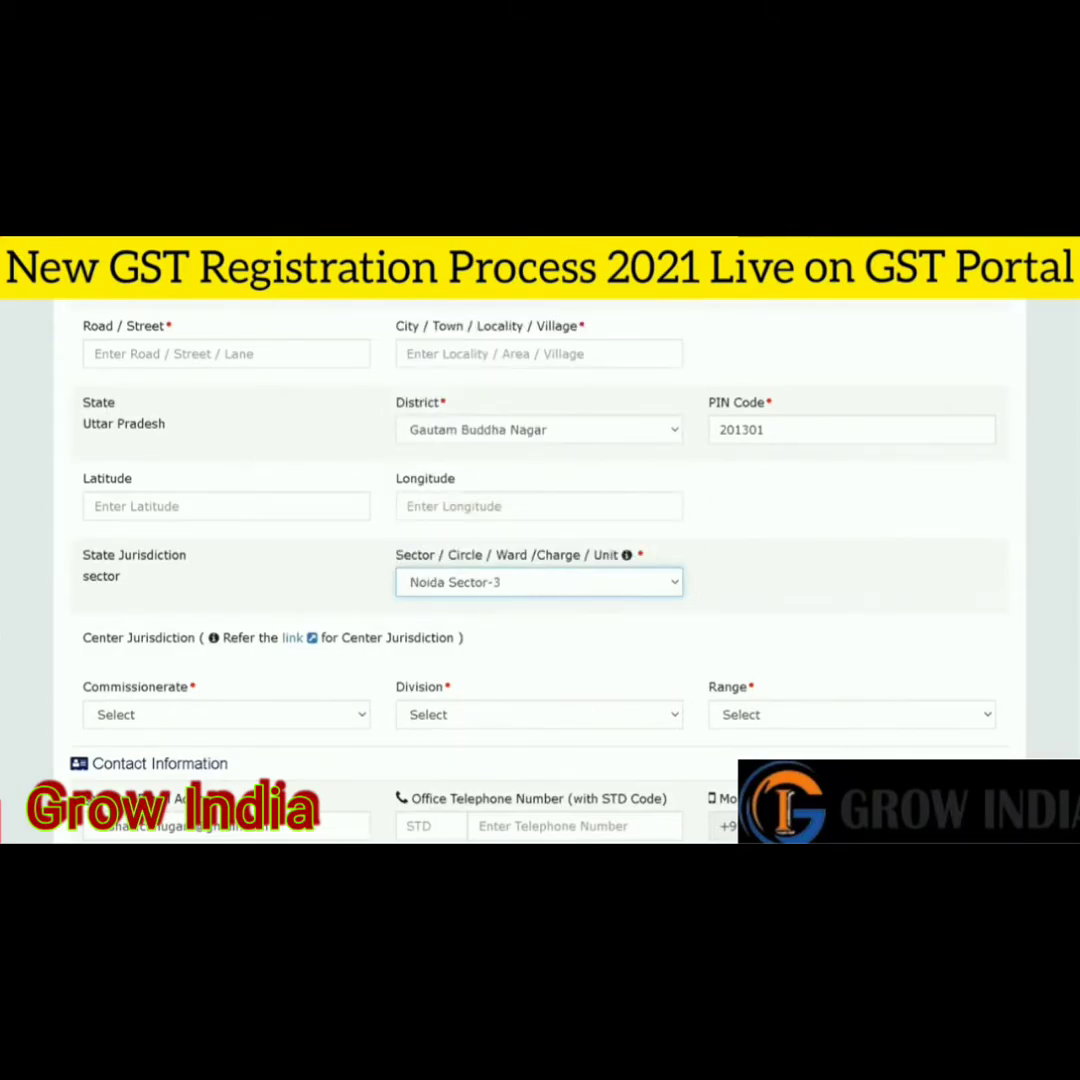
pyautogui.scroll(-1, 569, 485)
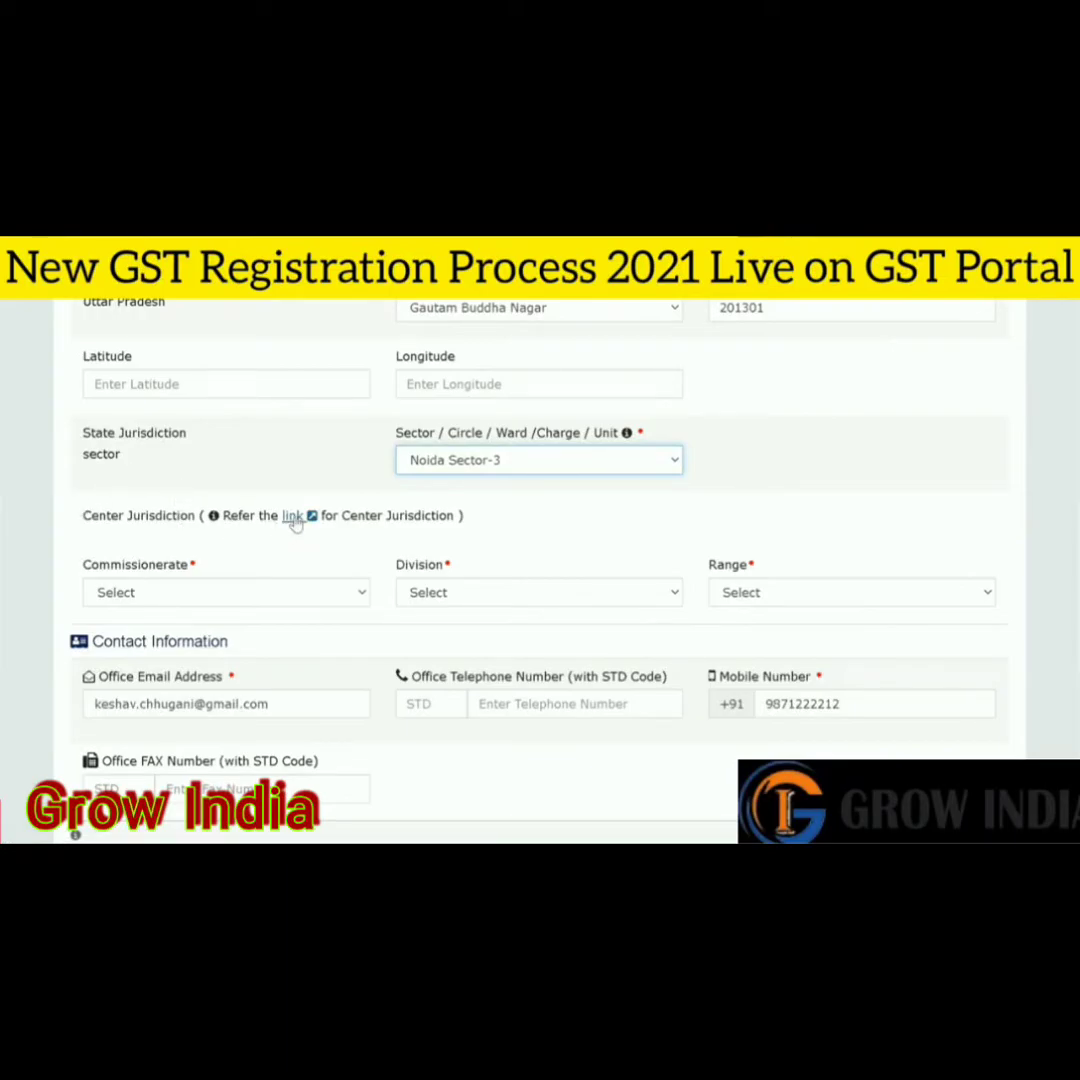
# - Follow the Center Jurisdiction link and proceed past Chrome's certificate warning to cbec-gst.gov.in
pyautogui.click(294, 516)
pyautogui.click(576, 592)
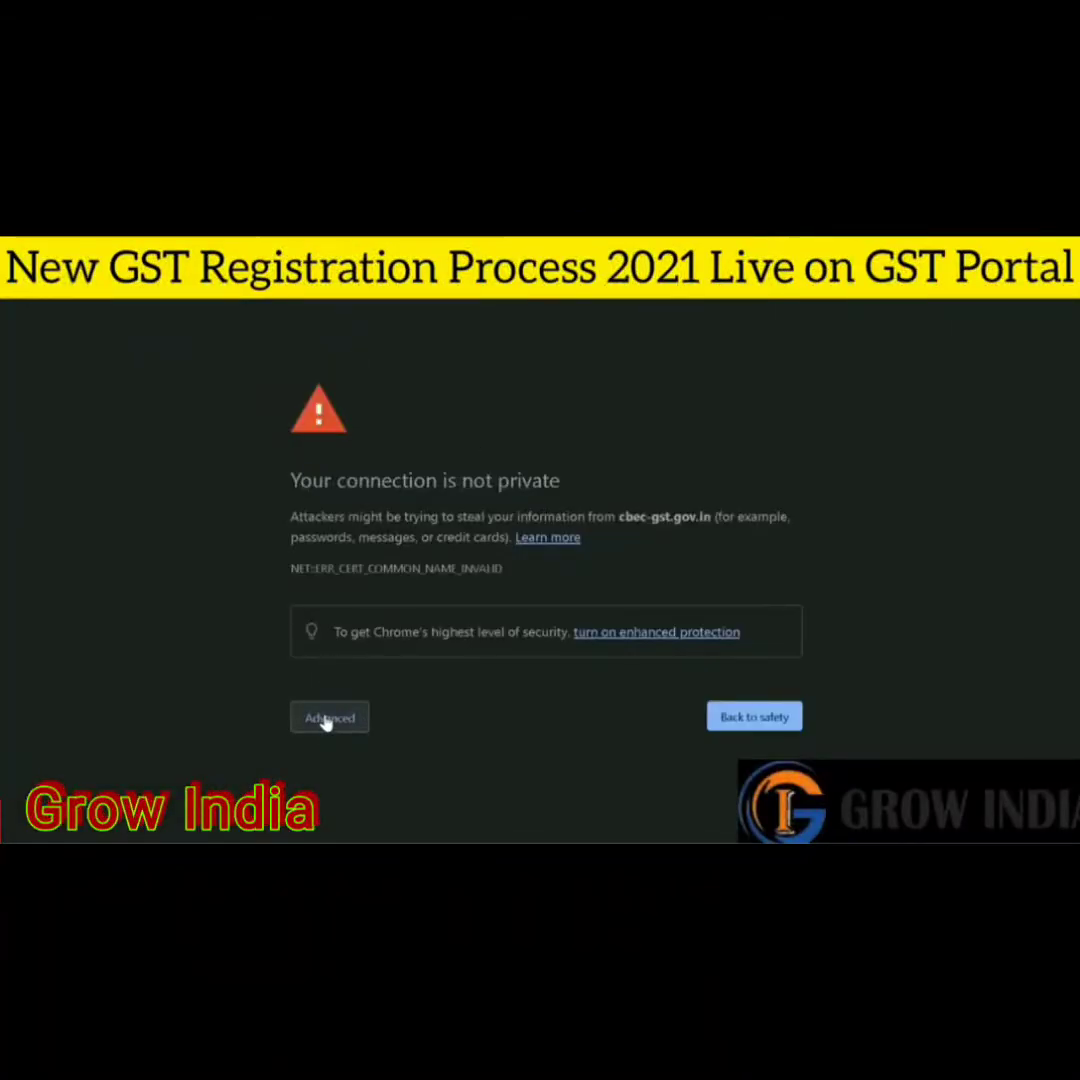
pyautogui.click(325, 720)
pyautogui.scroll(-1, 458, 682)
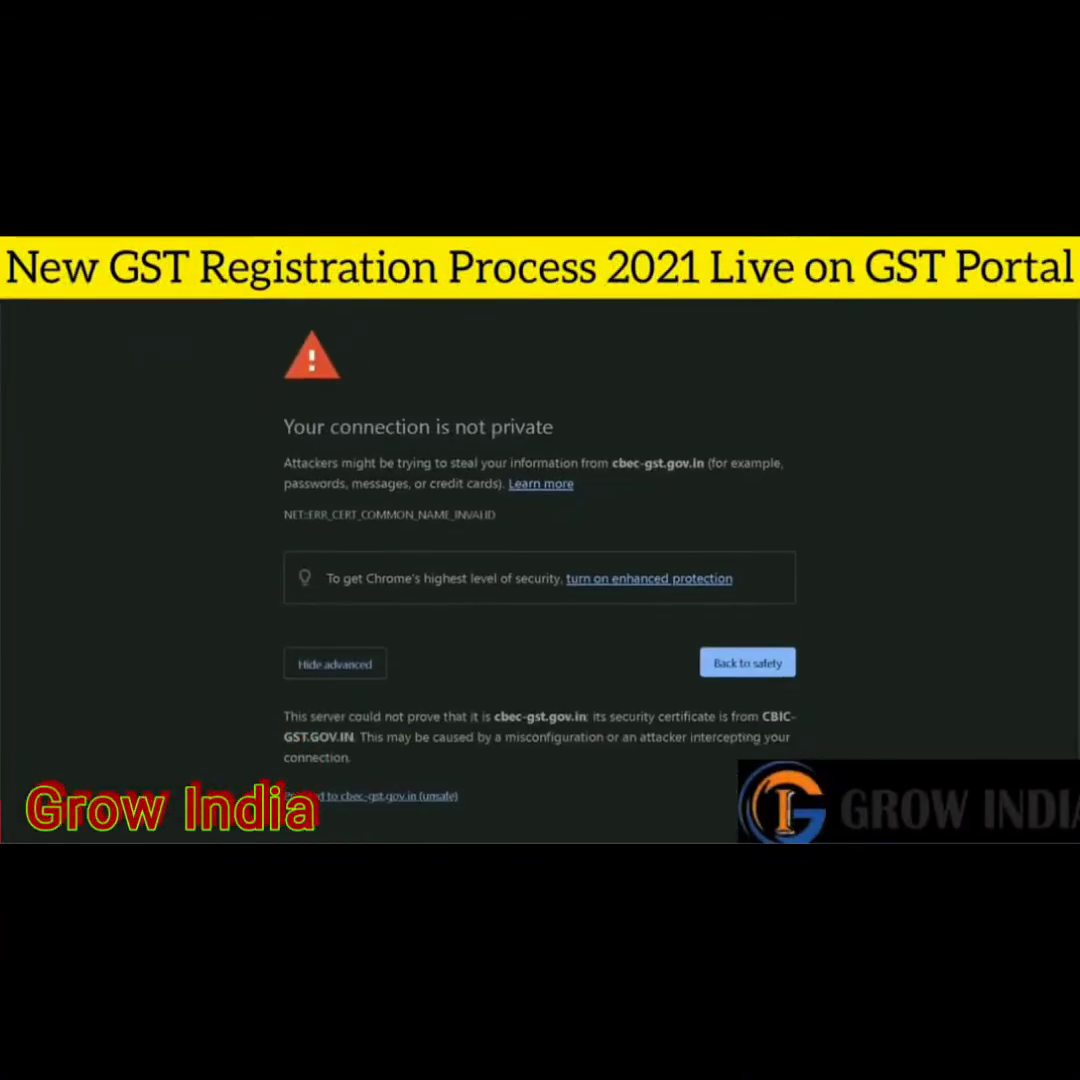
pyautogui.click(405, 797)
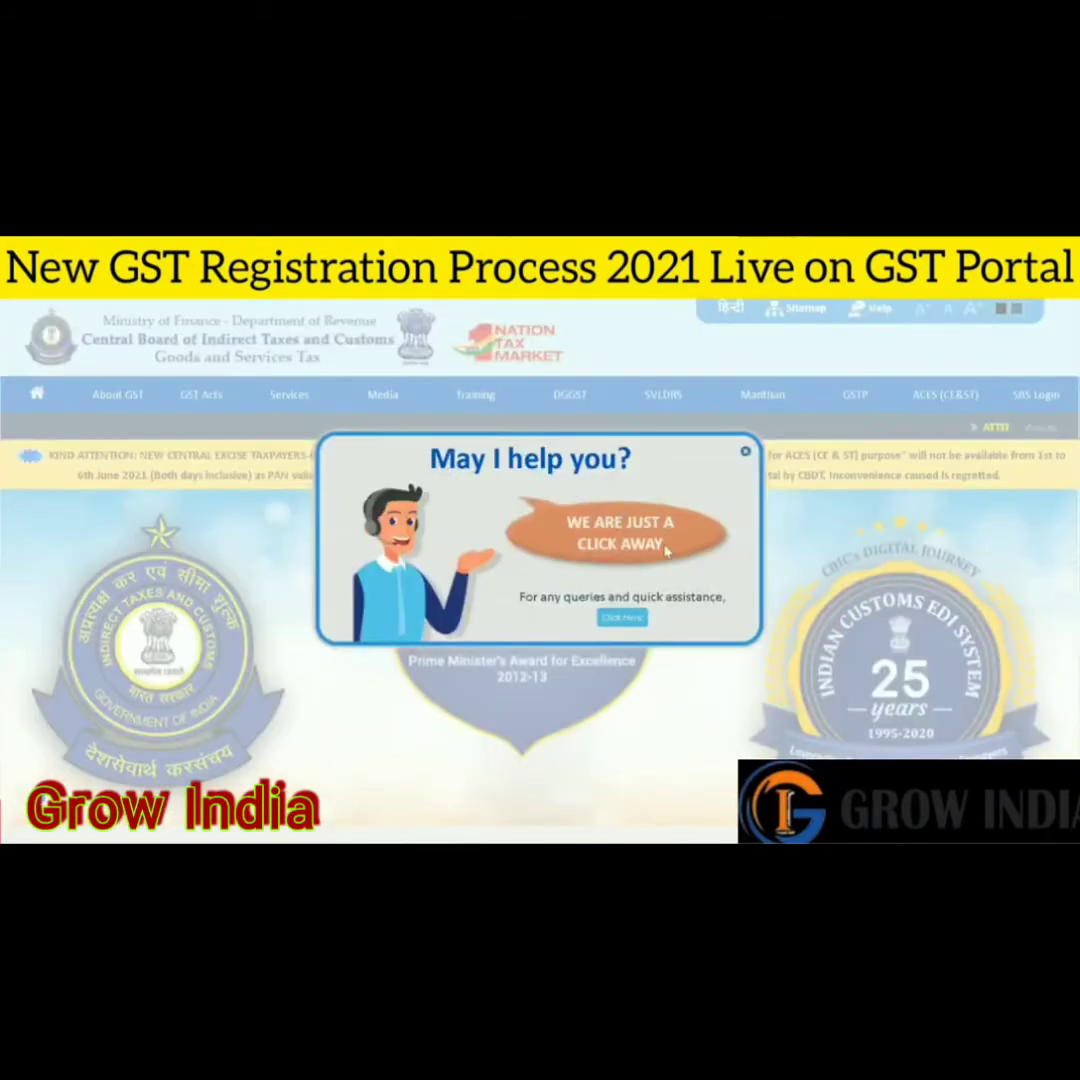
# - In Know Your Jurisdiction, choose Uttar Pradesh and expand Meerut zone down to Gautam Budh Nagar - I ranges
pyautogui.click(622, 617)
pyautogui.moveTo(309, 405)
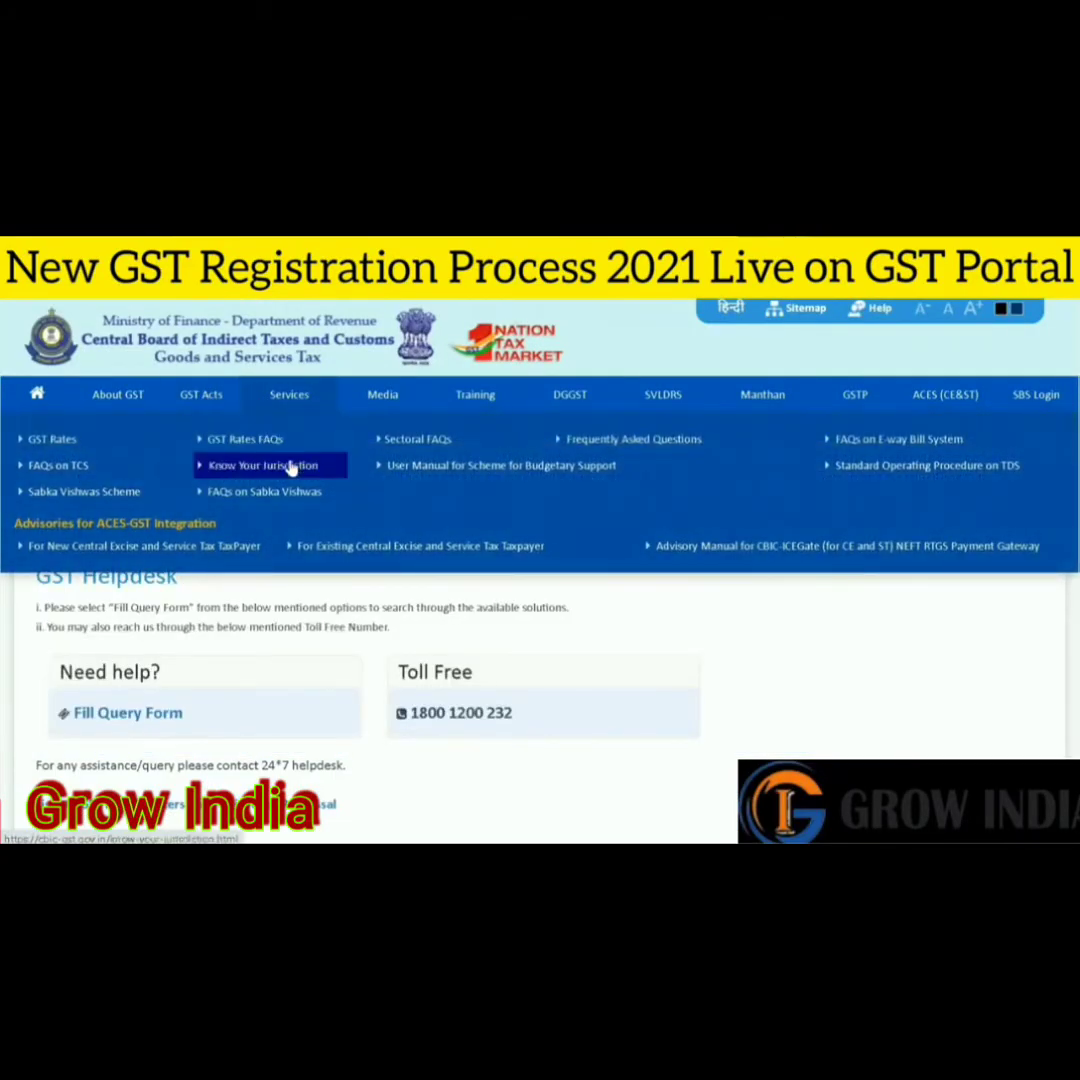
pyautogui.click(290, 468)
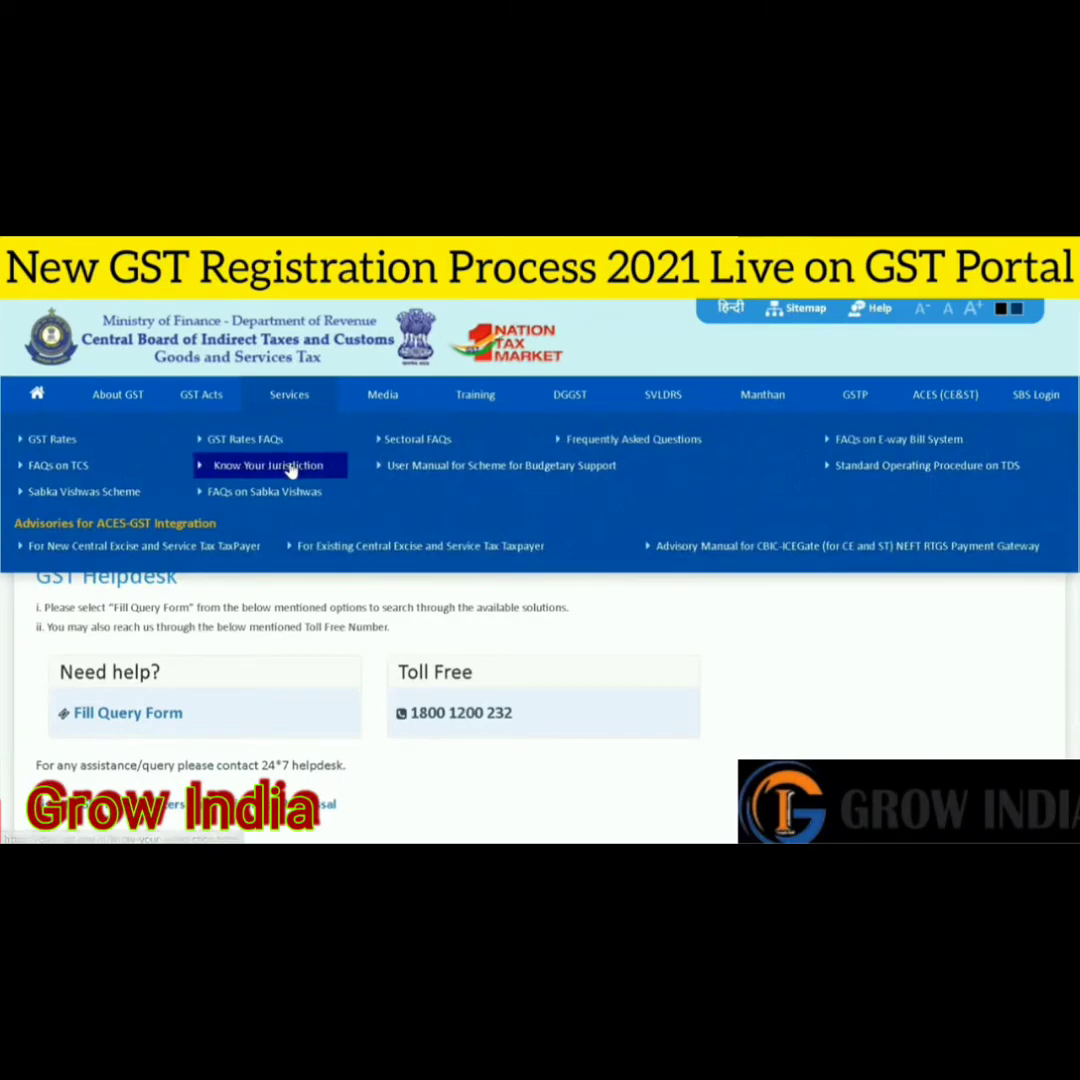
pyautogui.click(343, 533)
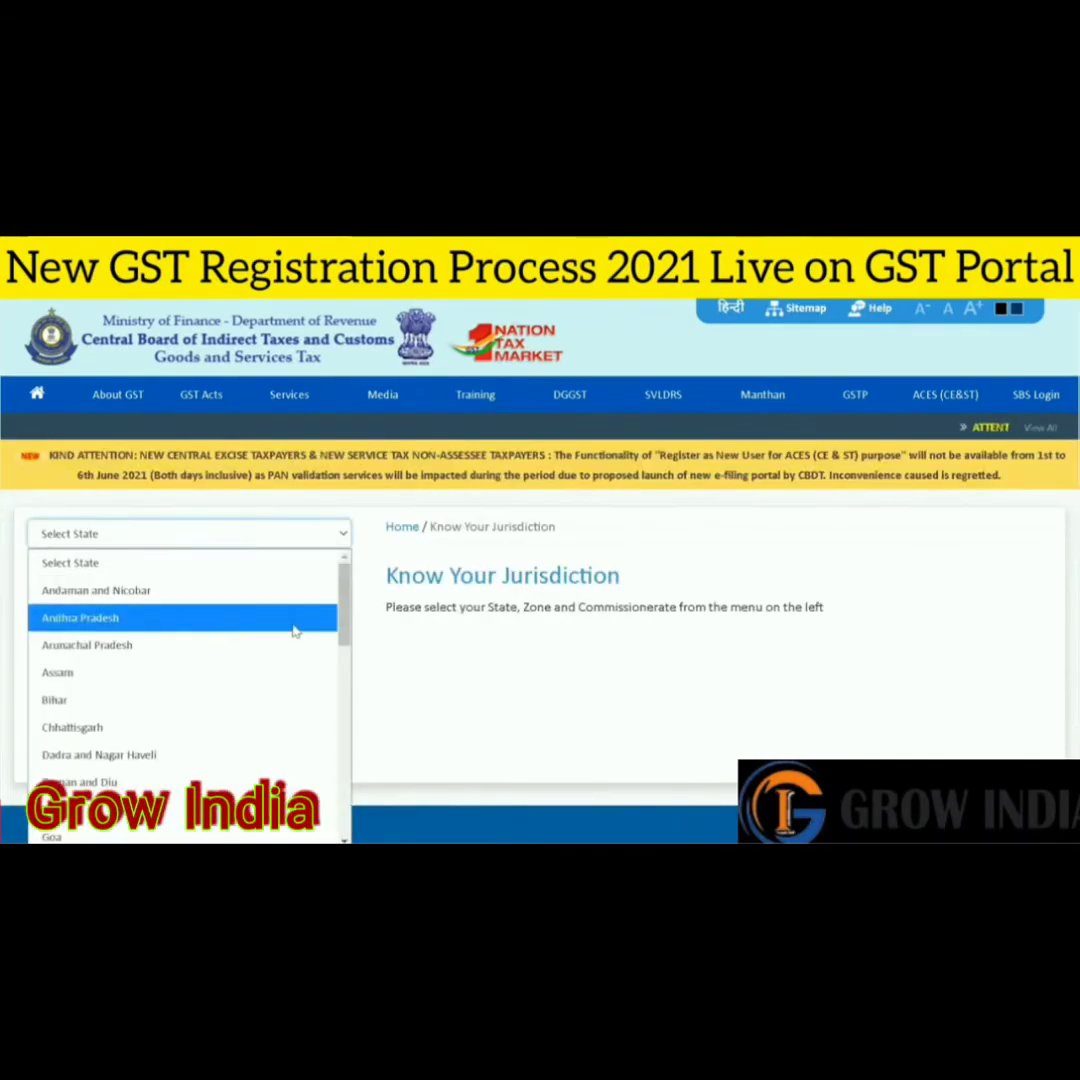
pyautogui.moveTo(343, 580); pyautogui.dragTo(343, 820)
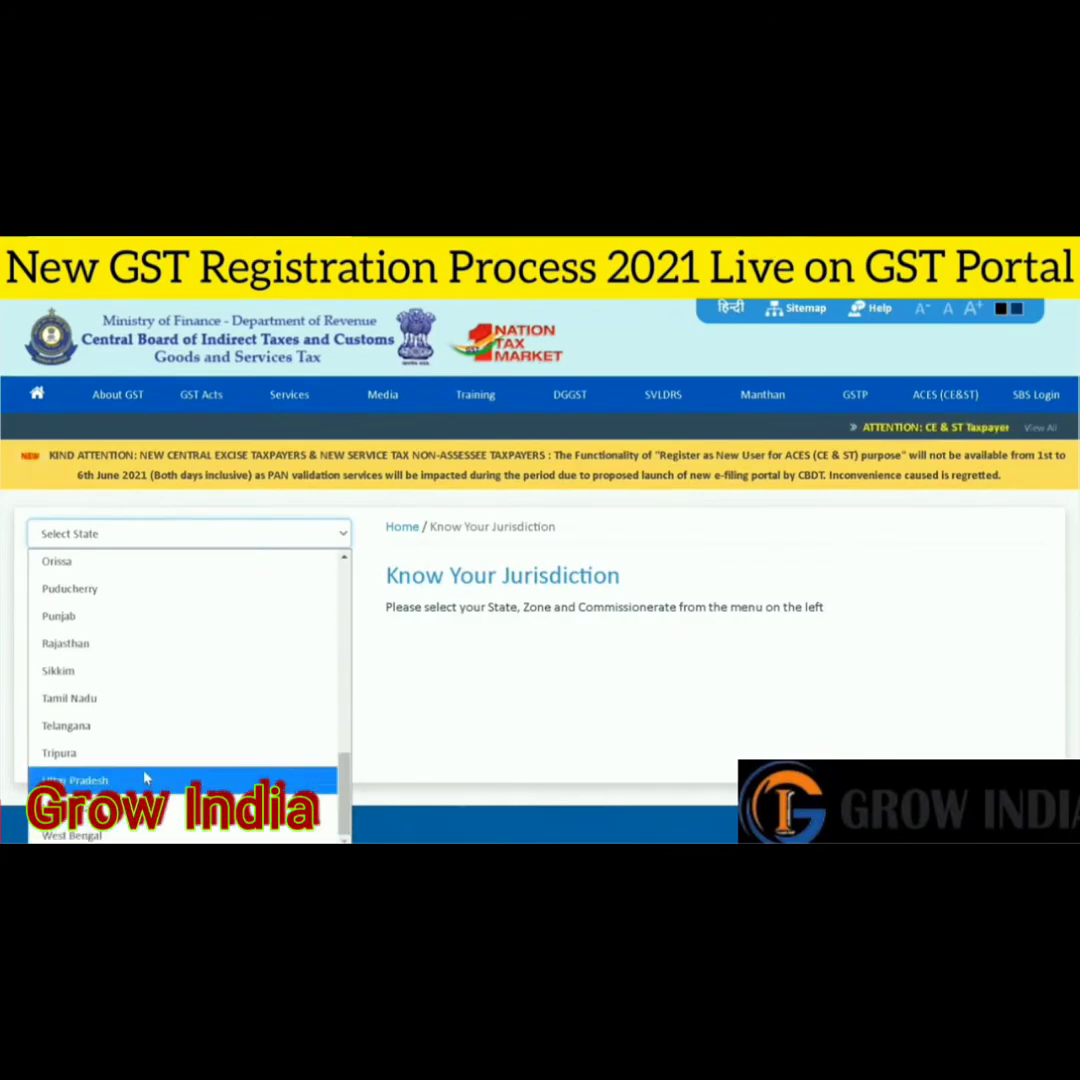
pyautogui.click(75, 785)
pyautogui.click(313, 559)
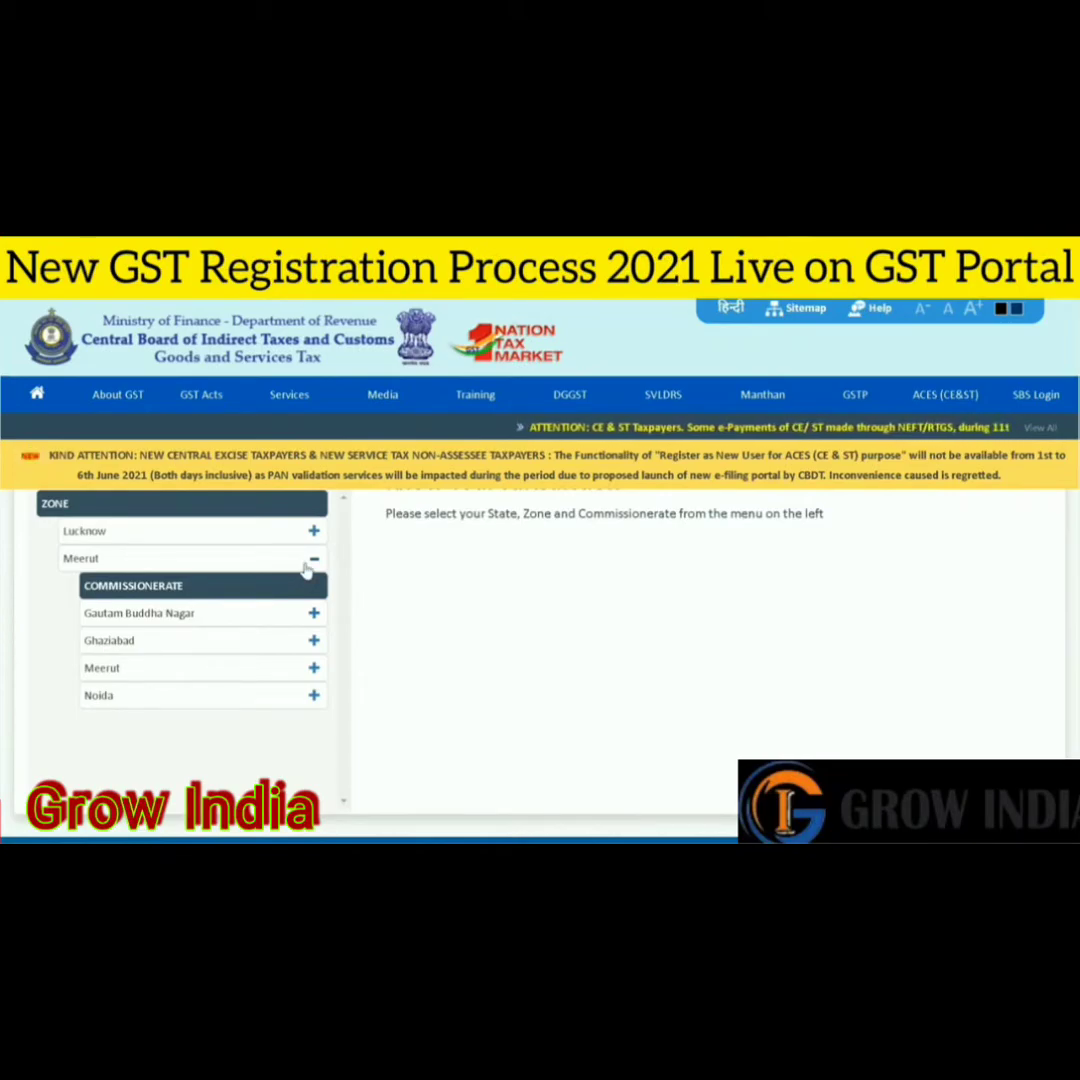
pyautogui.click(314, 613)
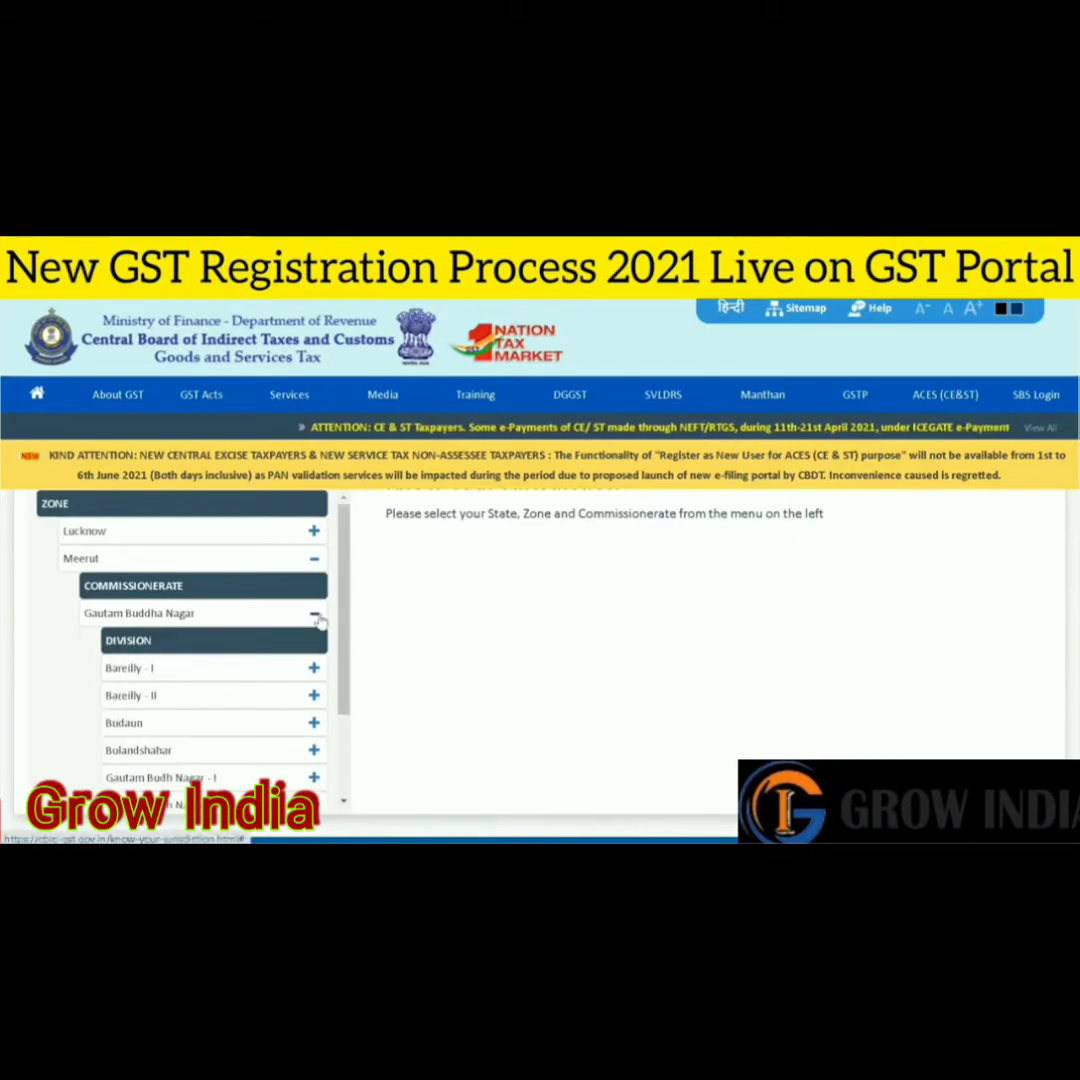
pyautogui.scroll(-2, 243, 688)
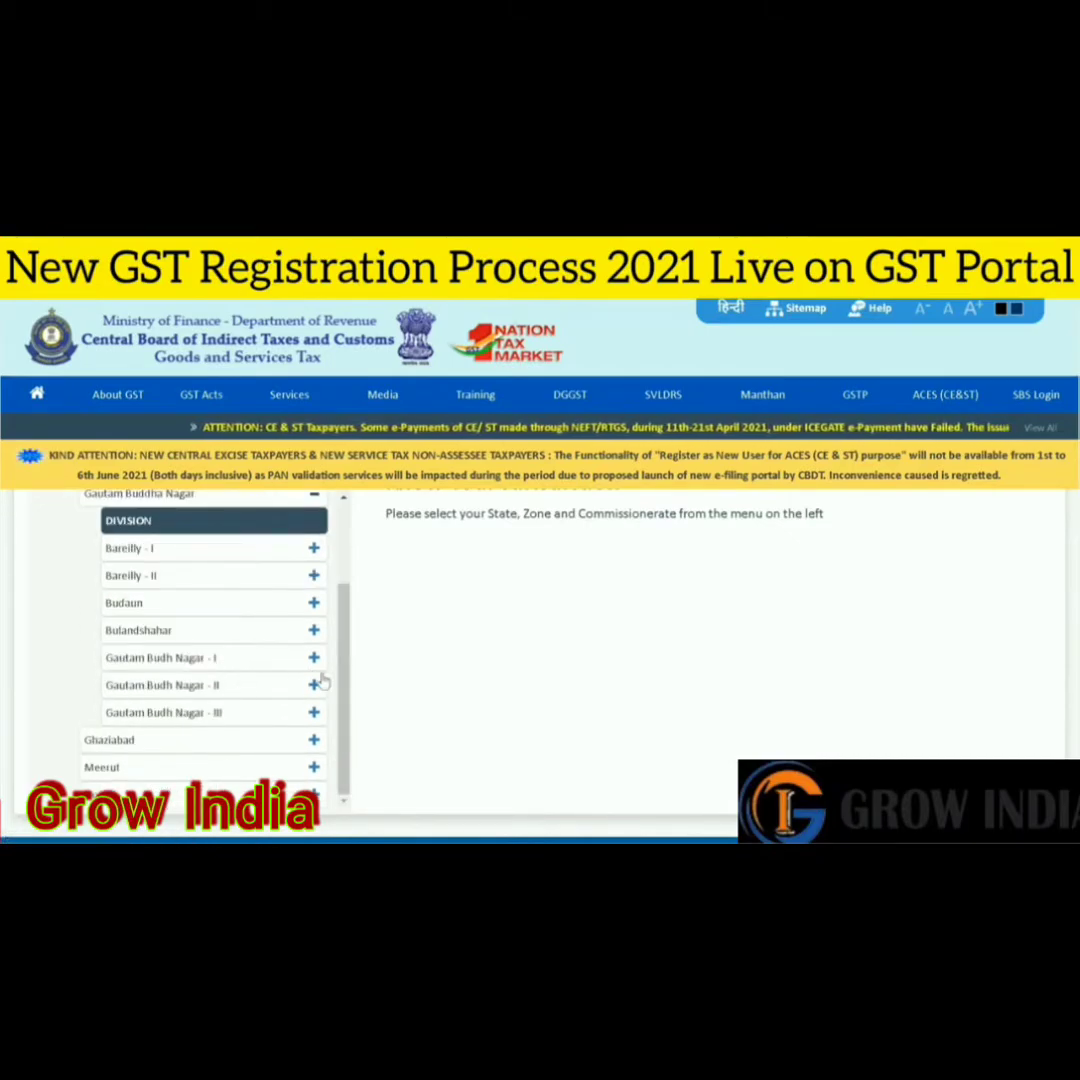
pyautogui.click(314, 657)
# - Read the jurisdictions of Range - 1 through Range - 5
pyautogui.scroll(-1, 229, 658)
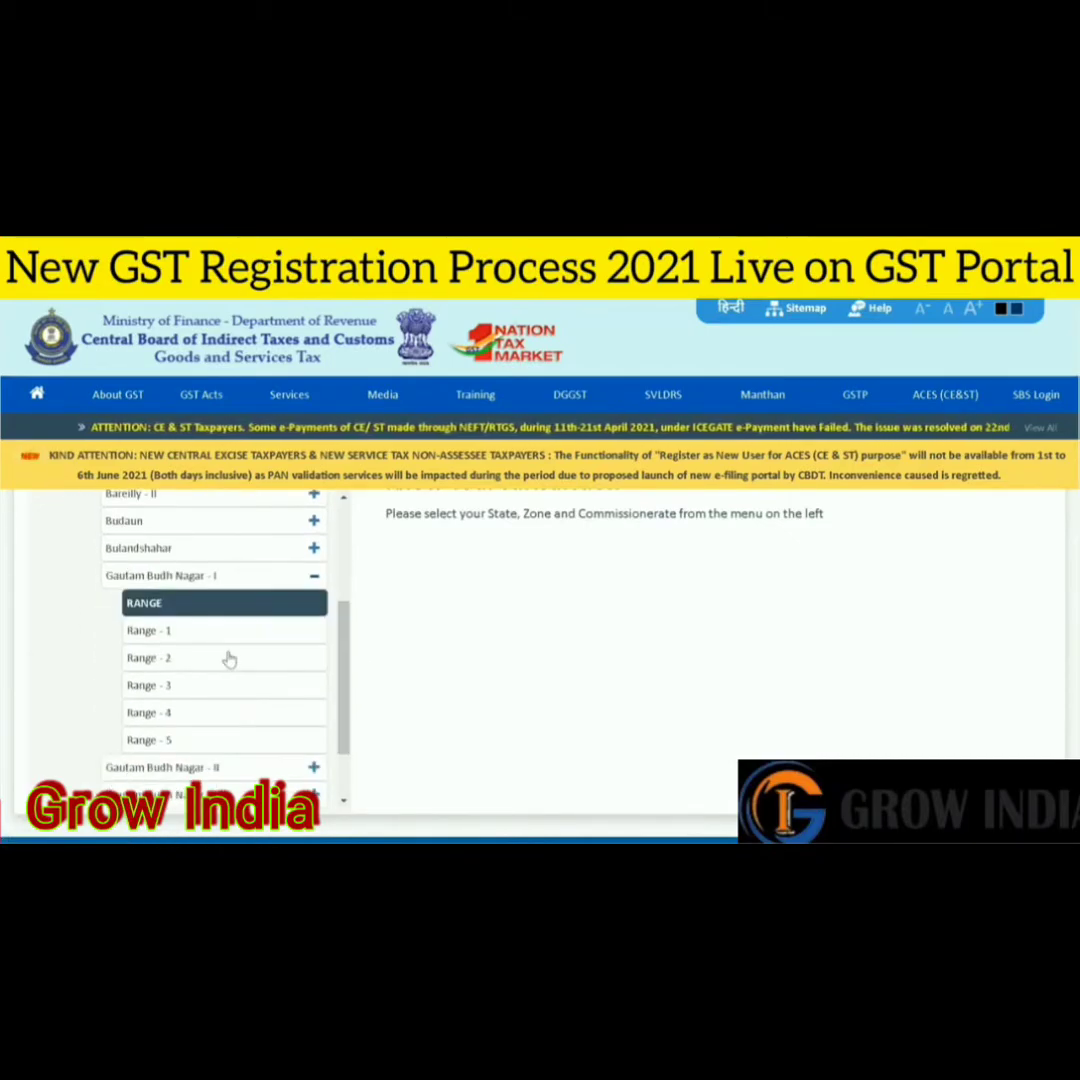
pyautogui.click(214, 632)
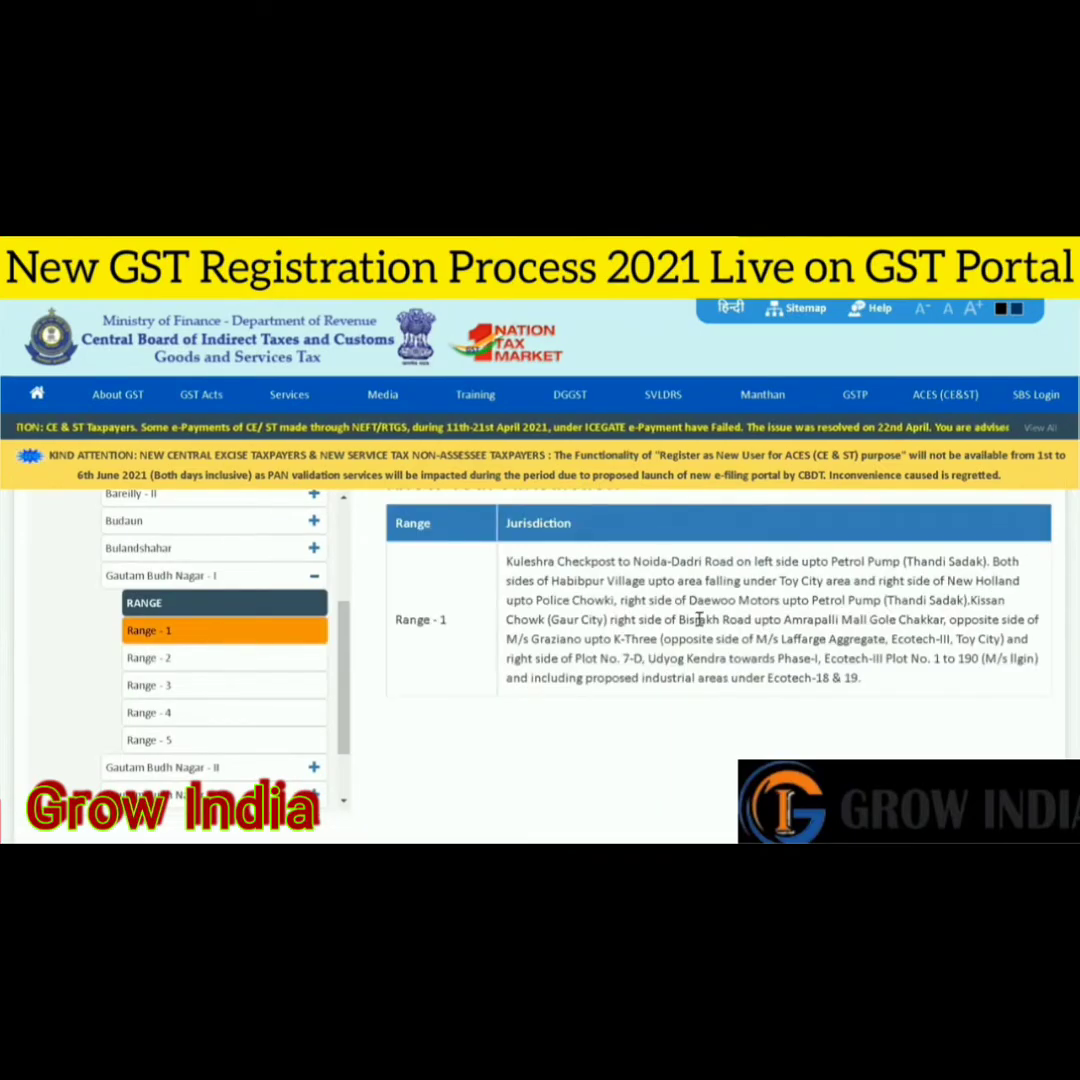
pyautogui.click(258, 659)
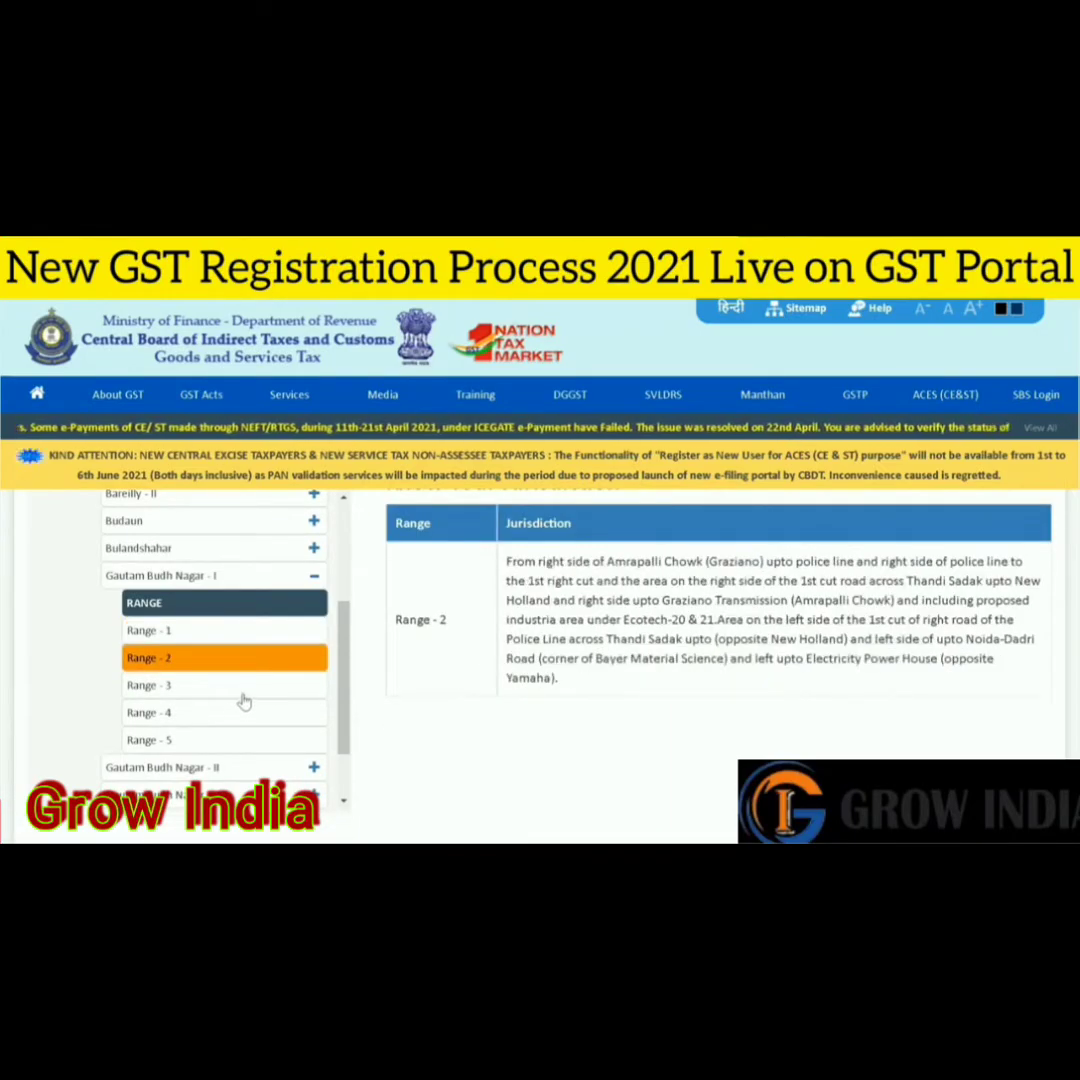
pyautogui.click(248, 686)
pyautogui.click(242, 713)
pyautogui.click(243, 742)
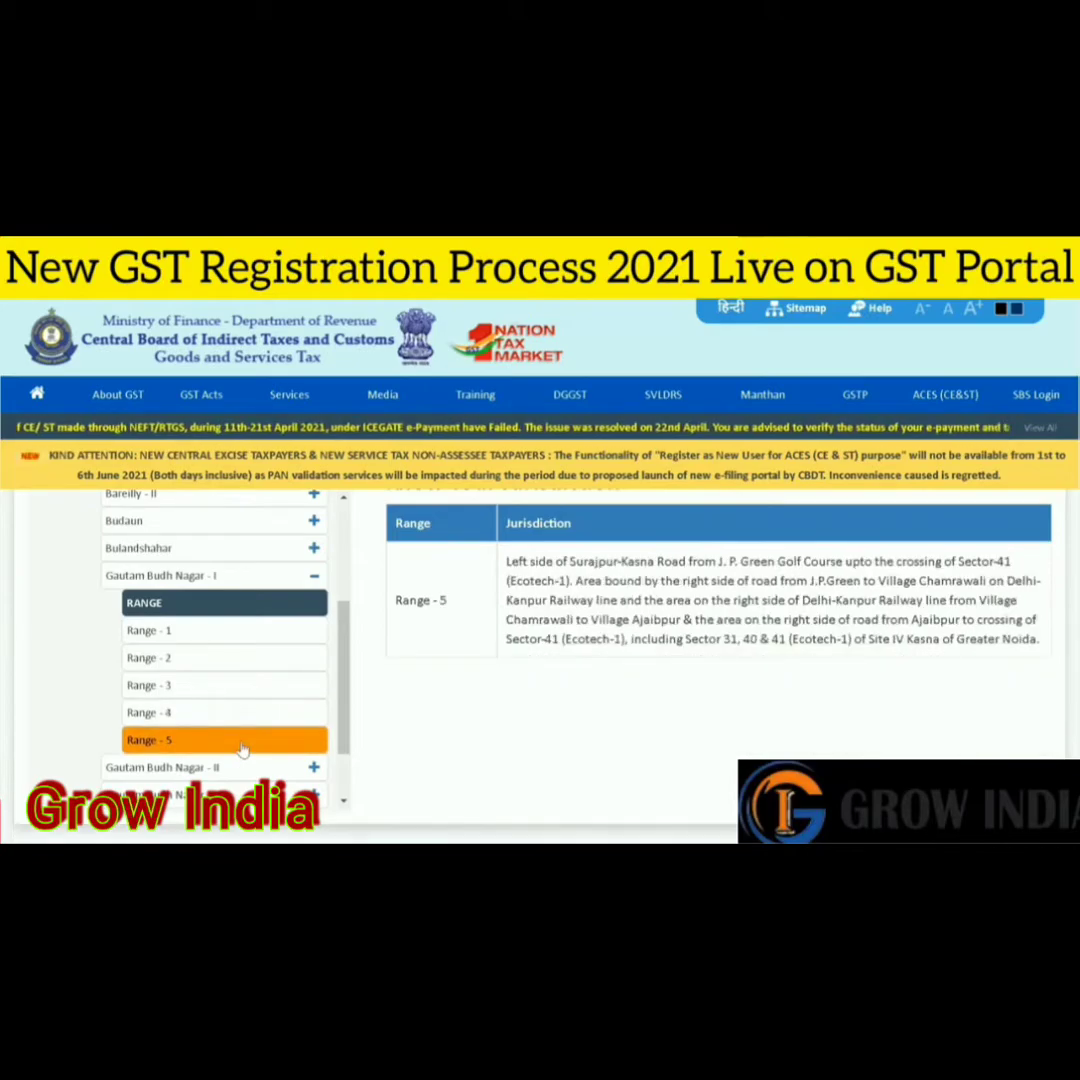
pyautogui.click(314, 578)
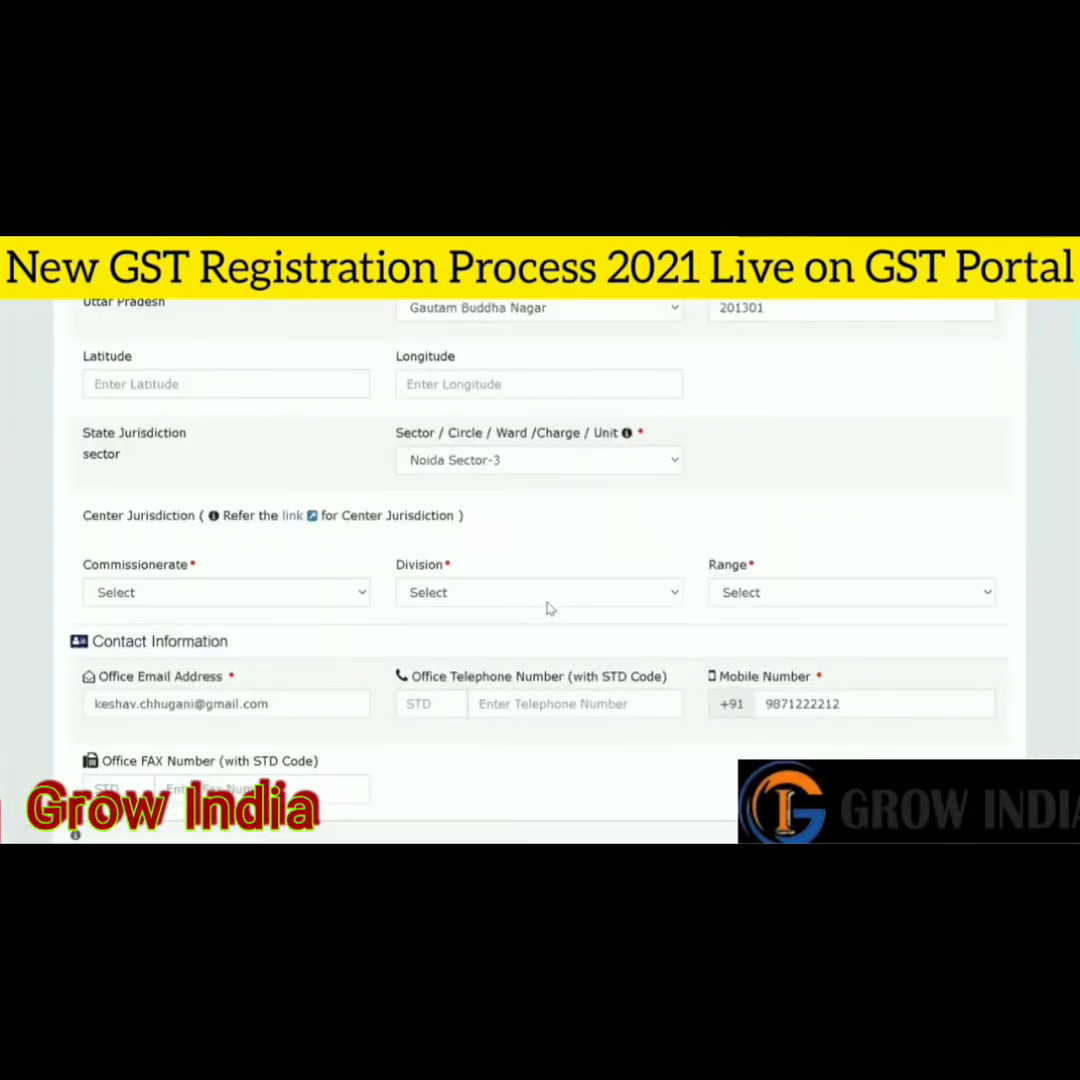
# - Set Commissionerate NOIDA, Division DIVISION I NOIDA and Range RANGE - 3
pyautogui.click(230, 594)
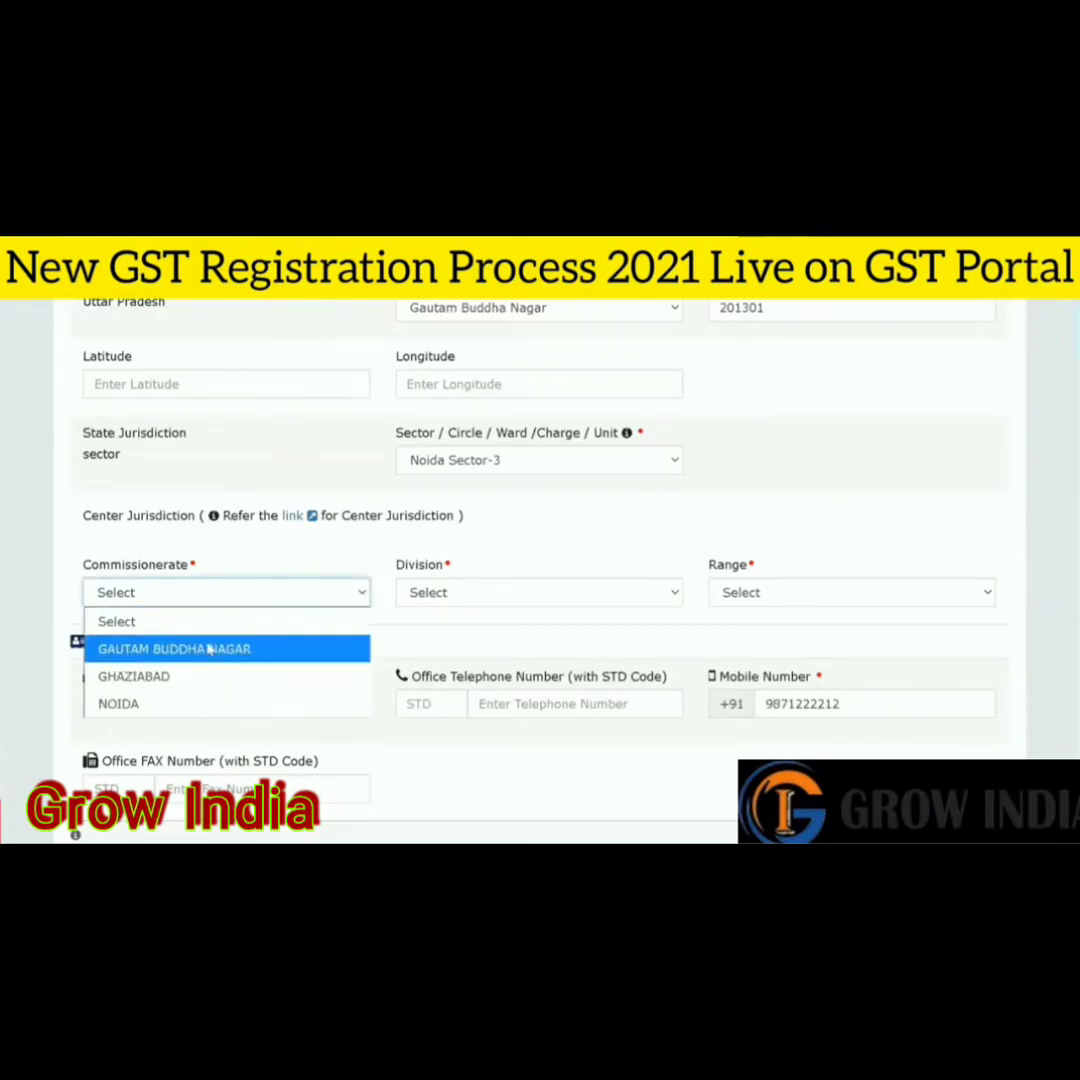
pyautogui.click(231, 648)
pyautogui.click(222, 598)
pyautogui.click(205, 712)
pyautogui.click(559, 594)
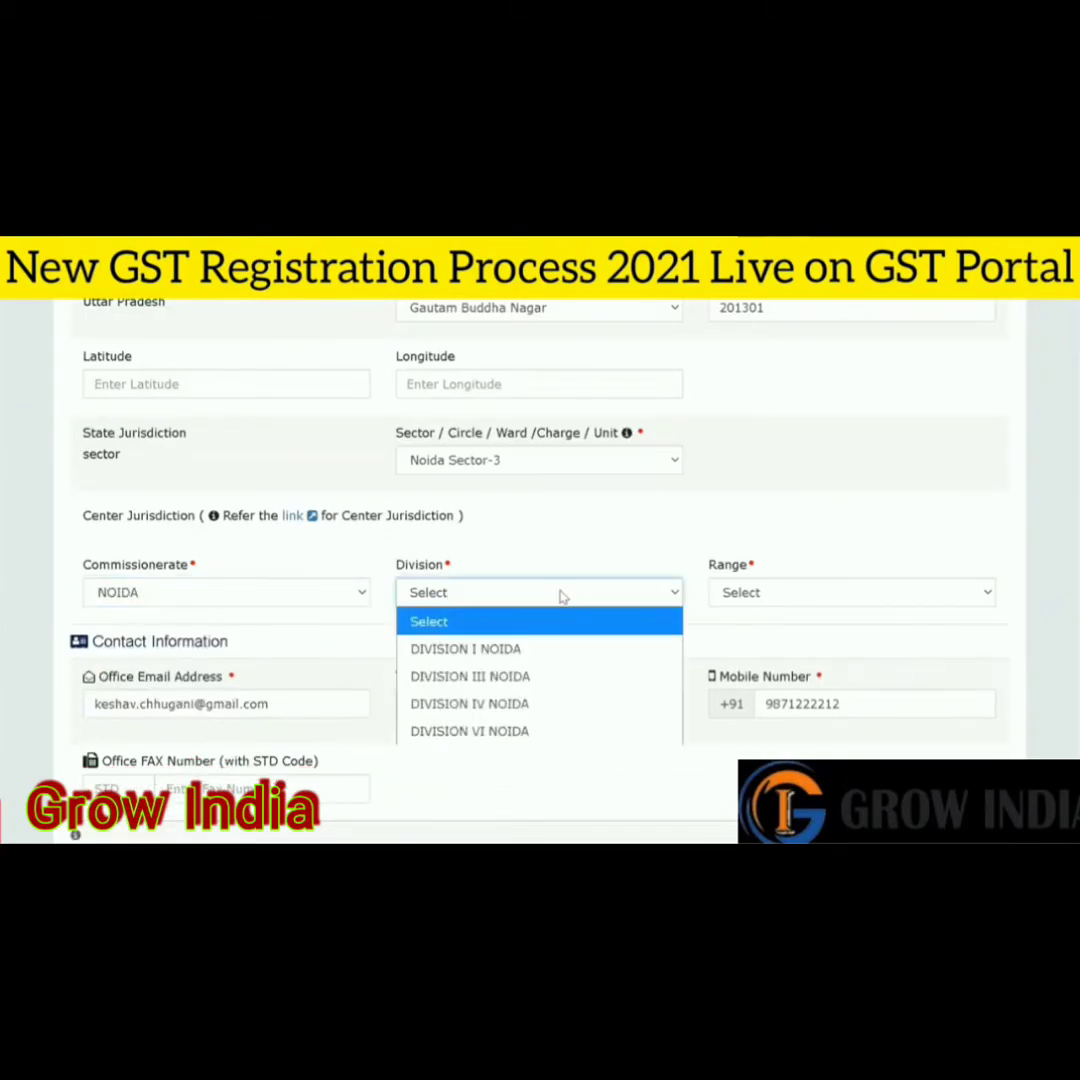
pyautogui.click(533, 650)
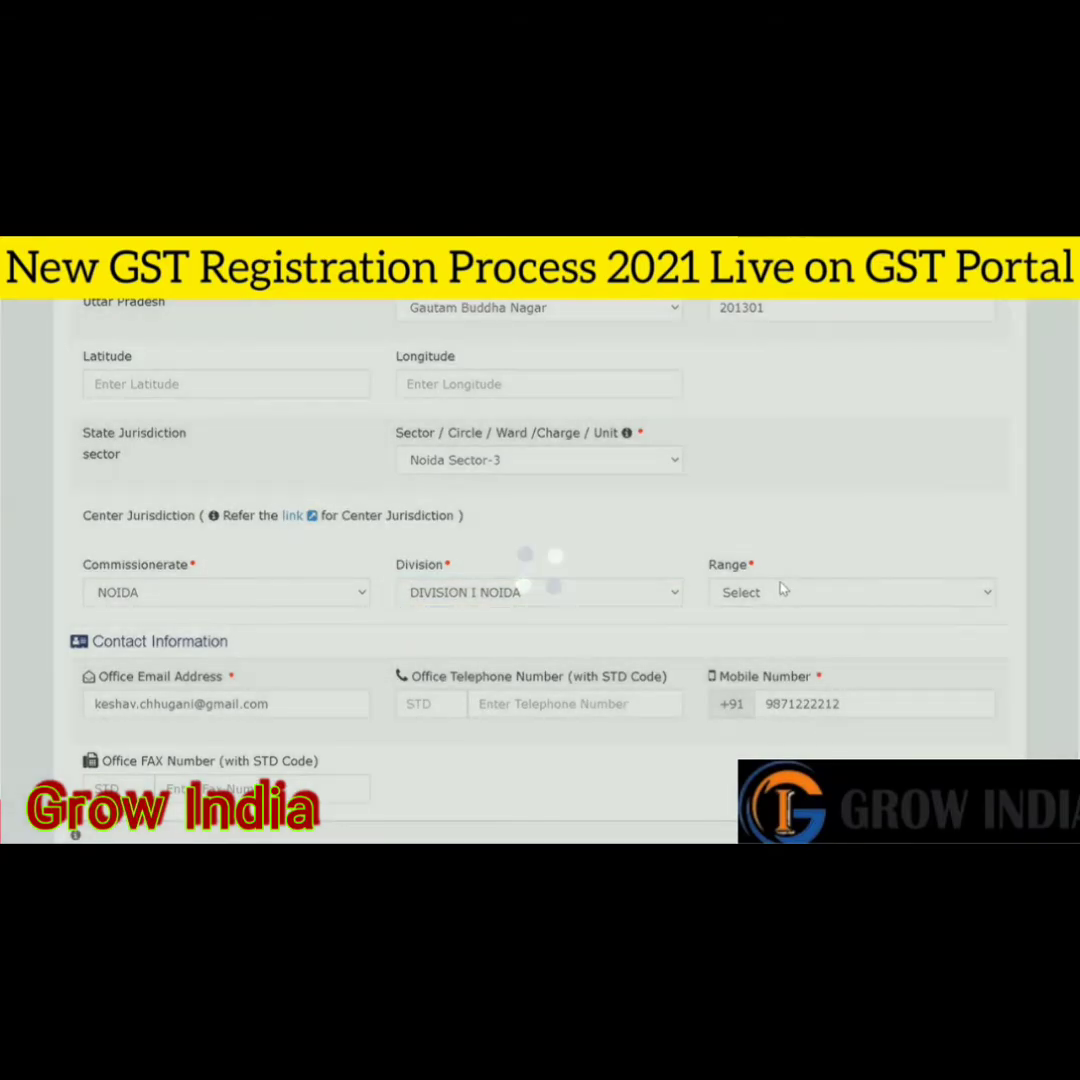
pyautogui.click(781, 593)
pyautogui.click(805, 705)
pyautogui.scroll(-5, 805, 710)
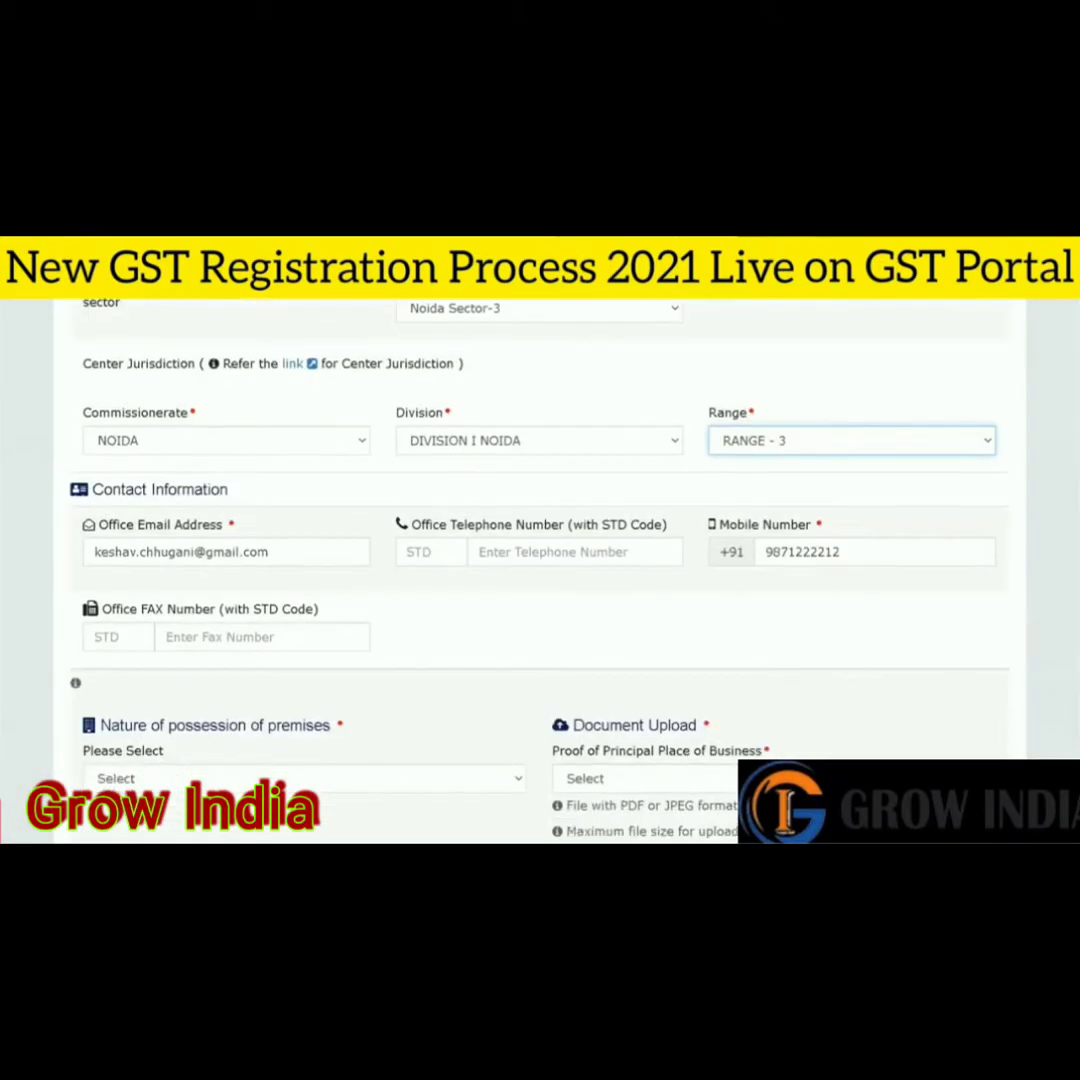
pyautogui.scroll(1, 540, 560)
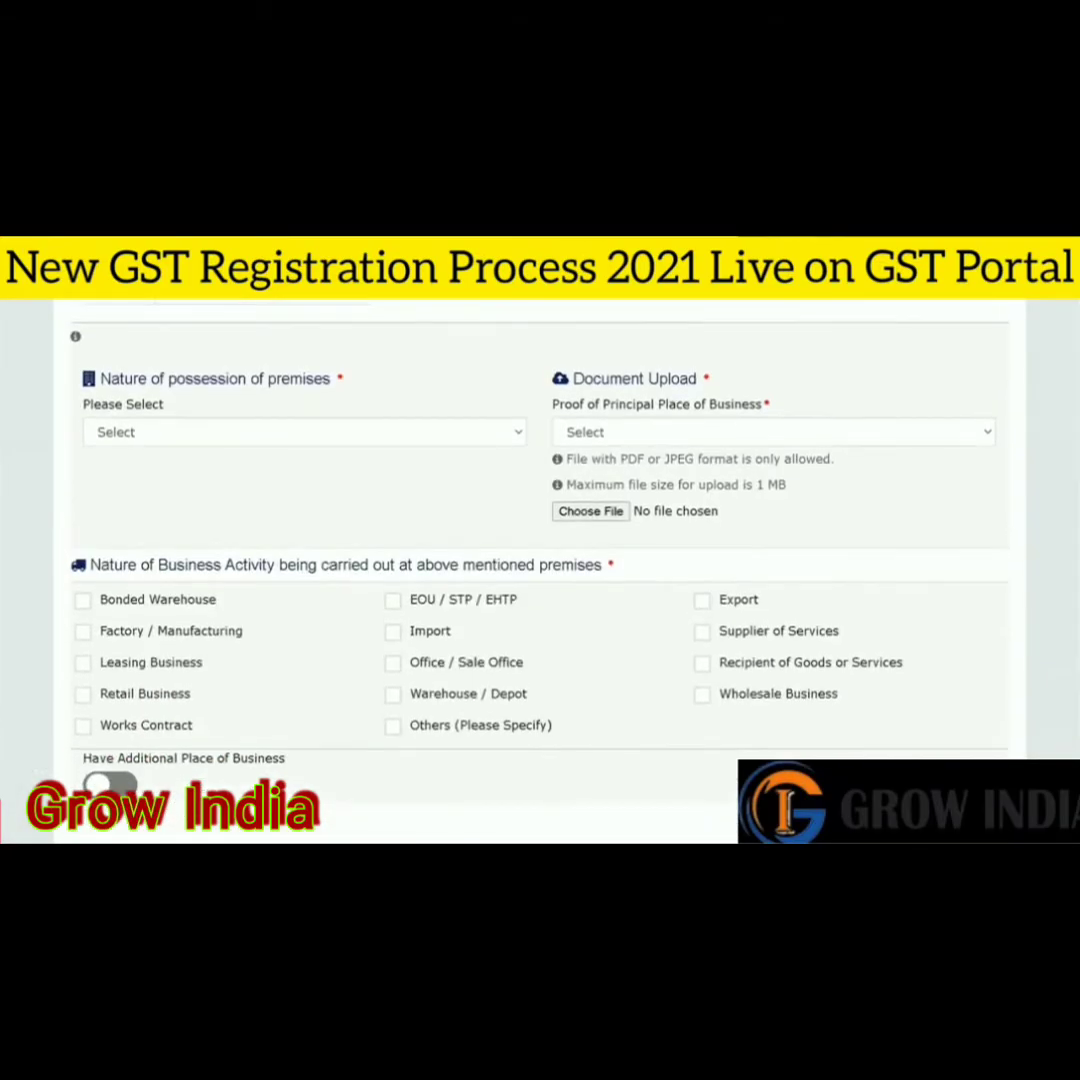
pyautogui.scroll(-1, 540, 560)
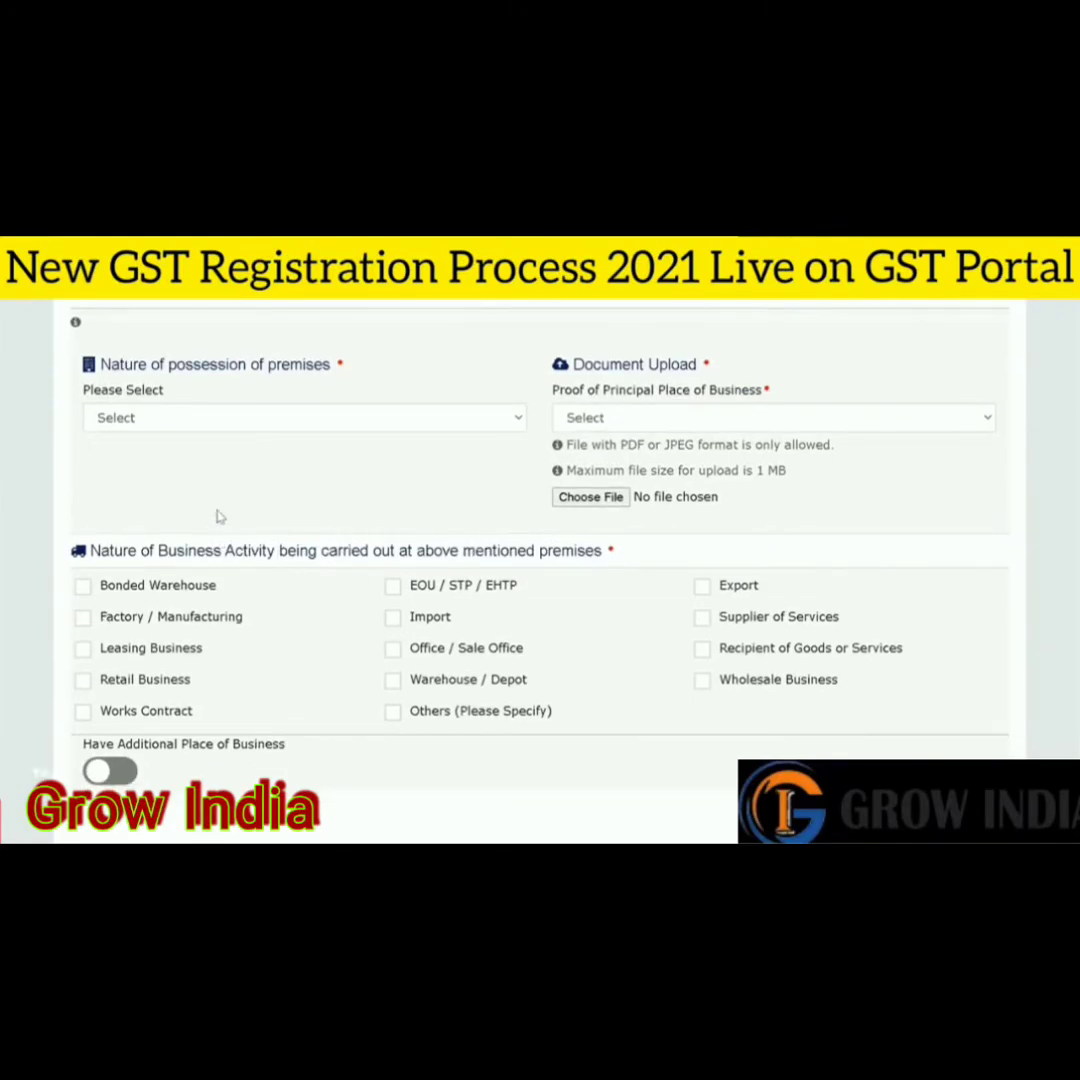
pyautogui.click(324, 427)
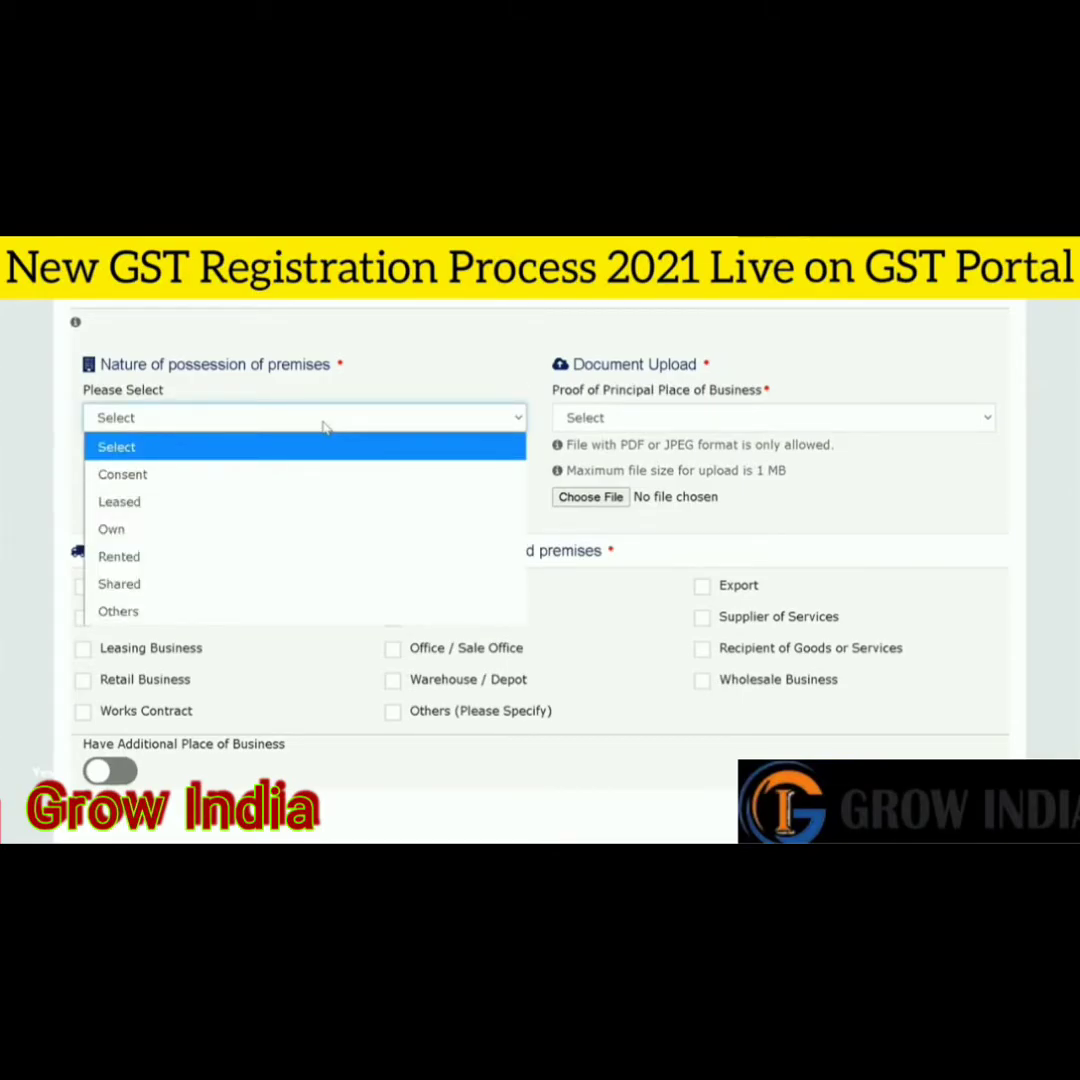
# - Try Rented and Consent possession types, picking Rent / Lease agreement as proof for Rented
pyautogui.click(324, 427)
pyautogui.click(350, 424)
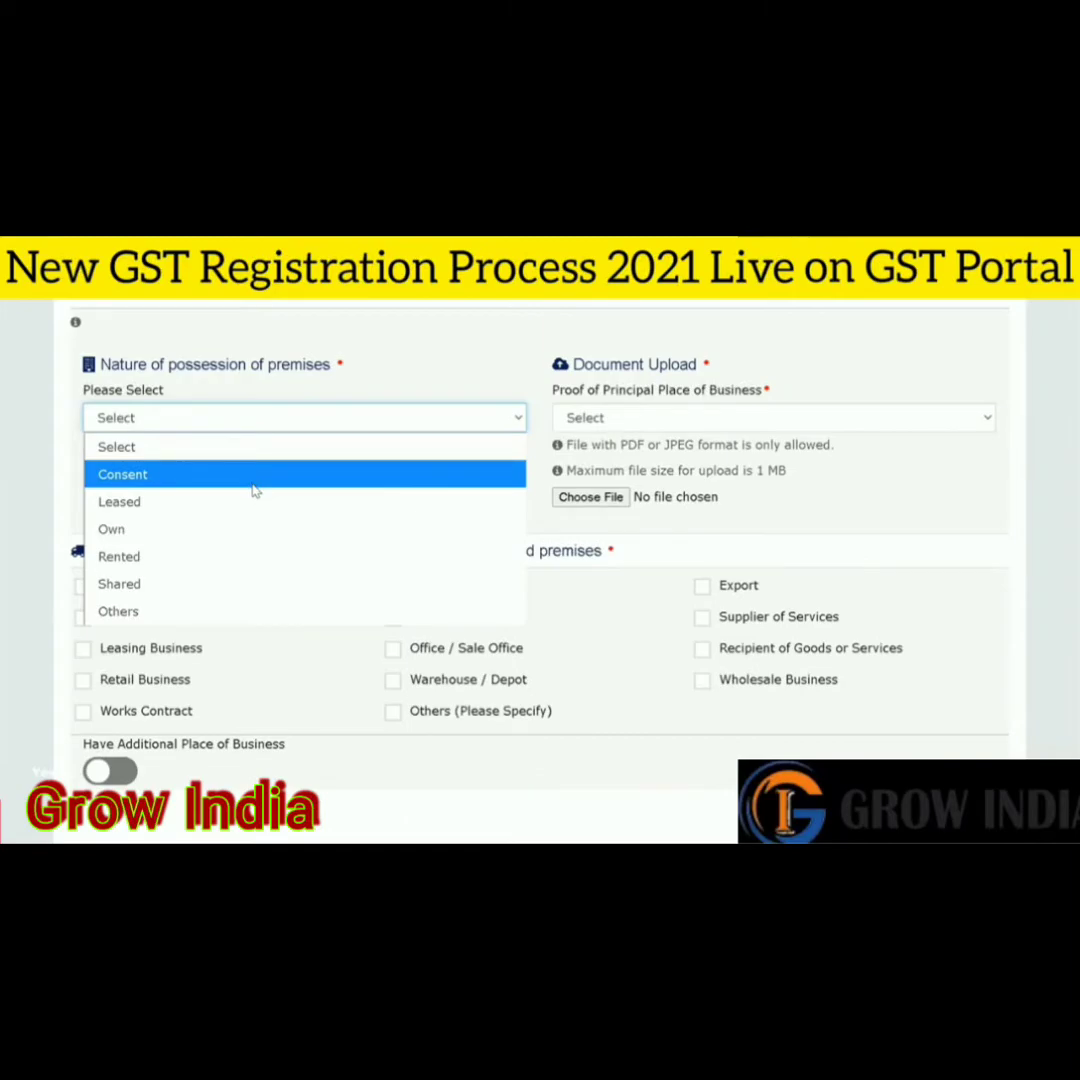
pyautogui.click(265, 566)
pyautogui.click(357, 417)
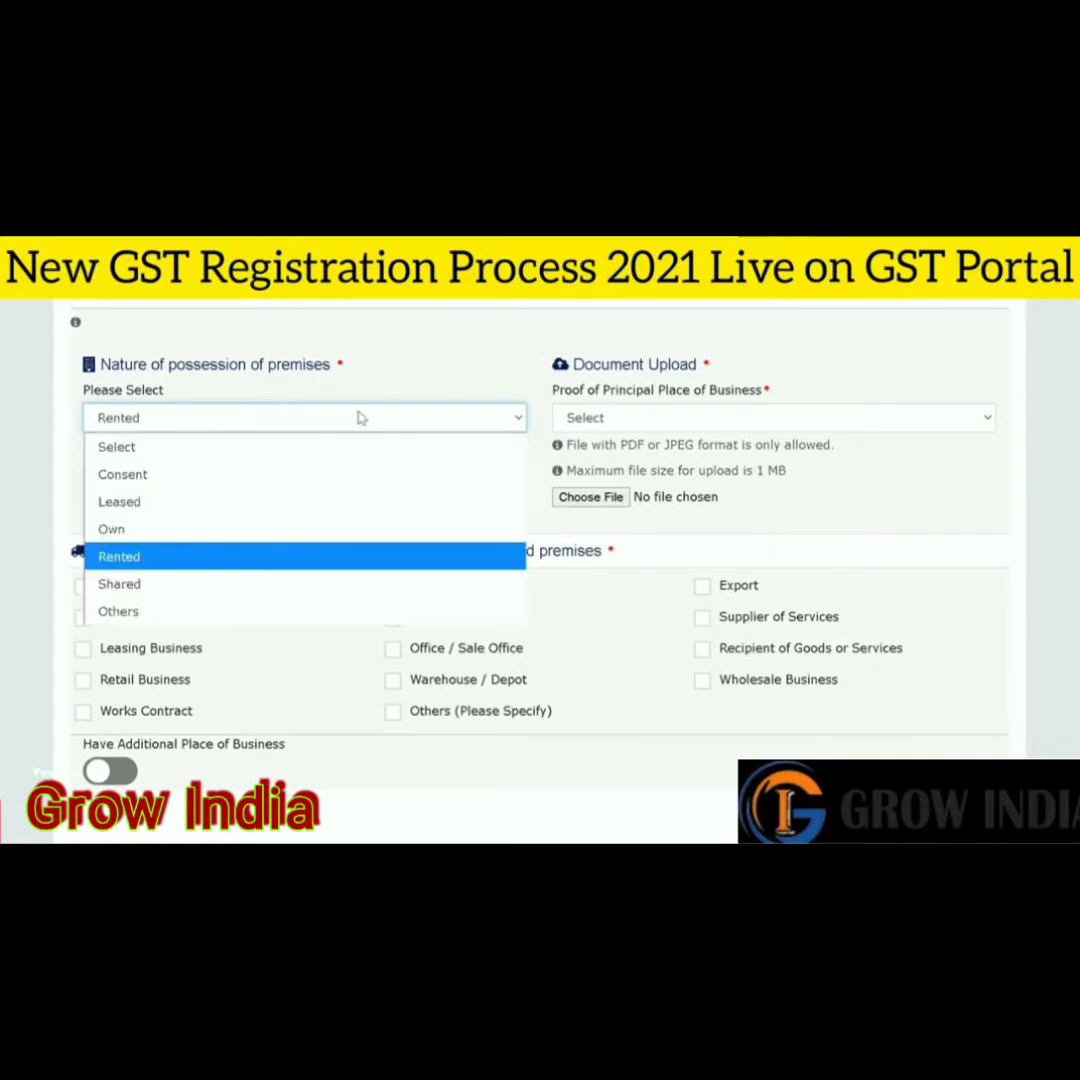
pyautogui.click(283, 478)
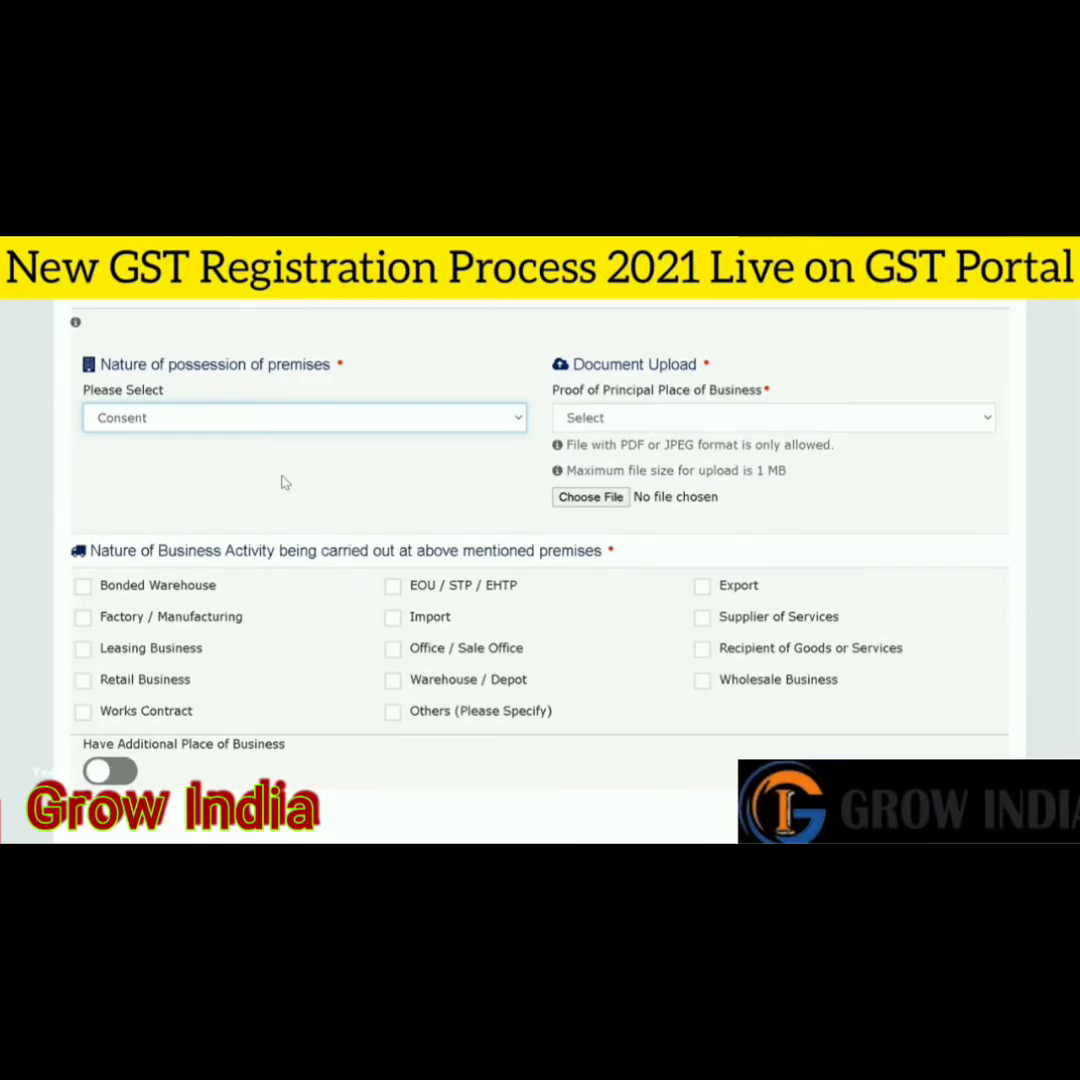
pyautogui.click(632, 417)
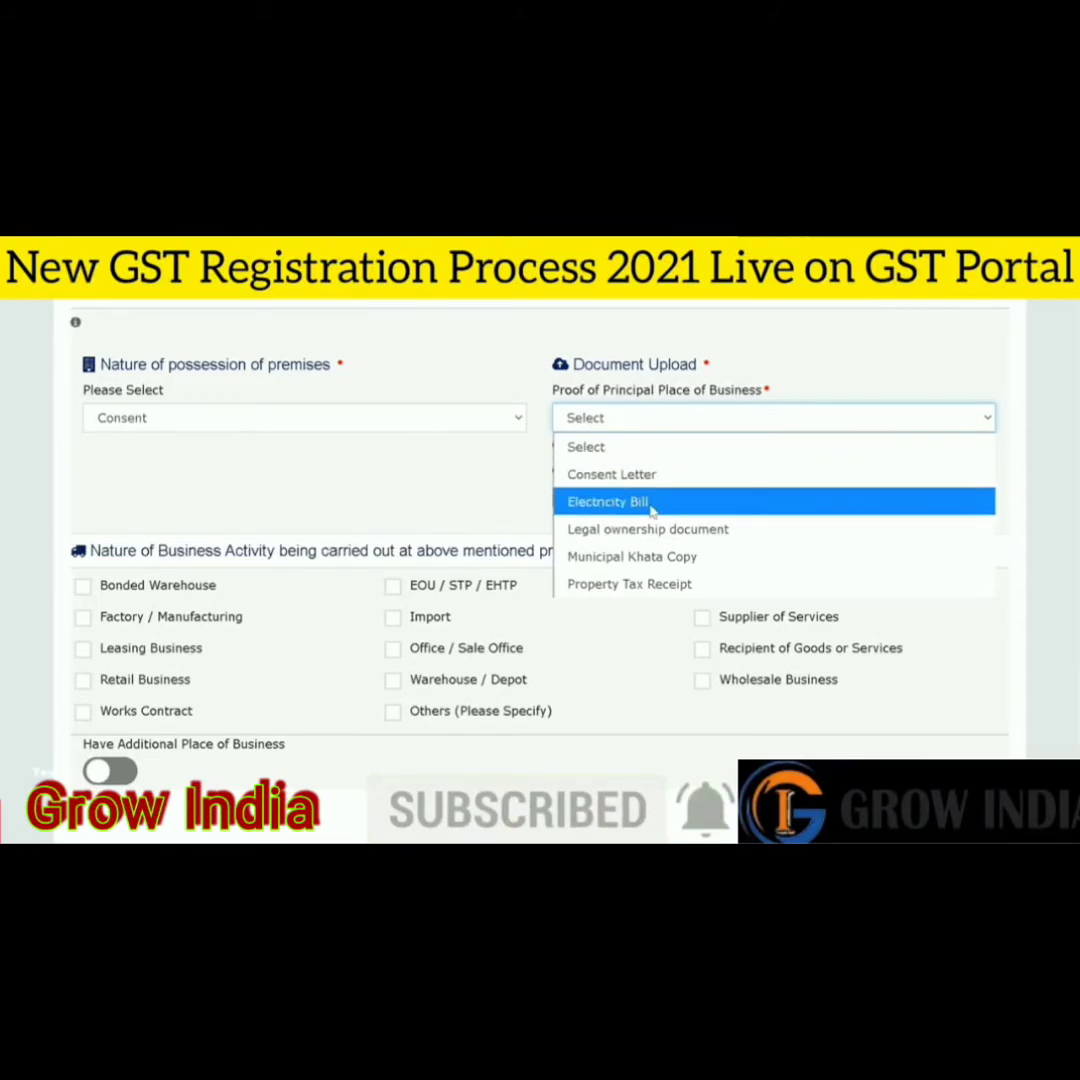
pyautogui.click(350, 410)
pyautogui.click(350, 416)
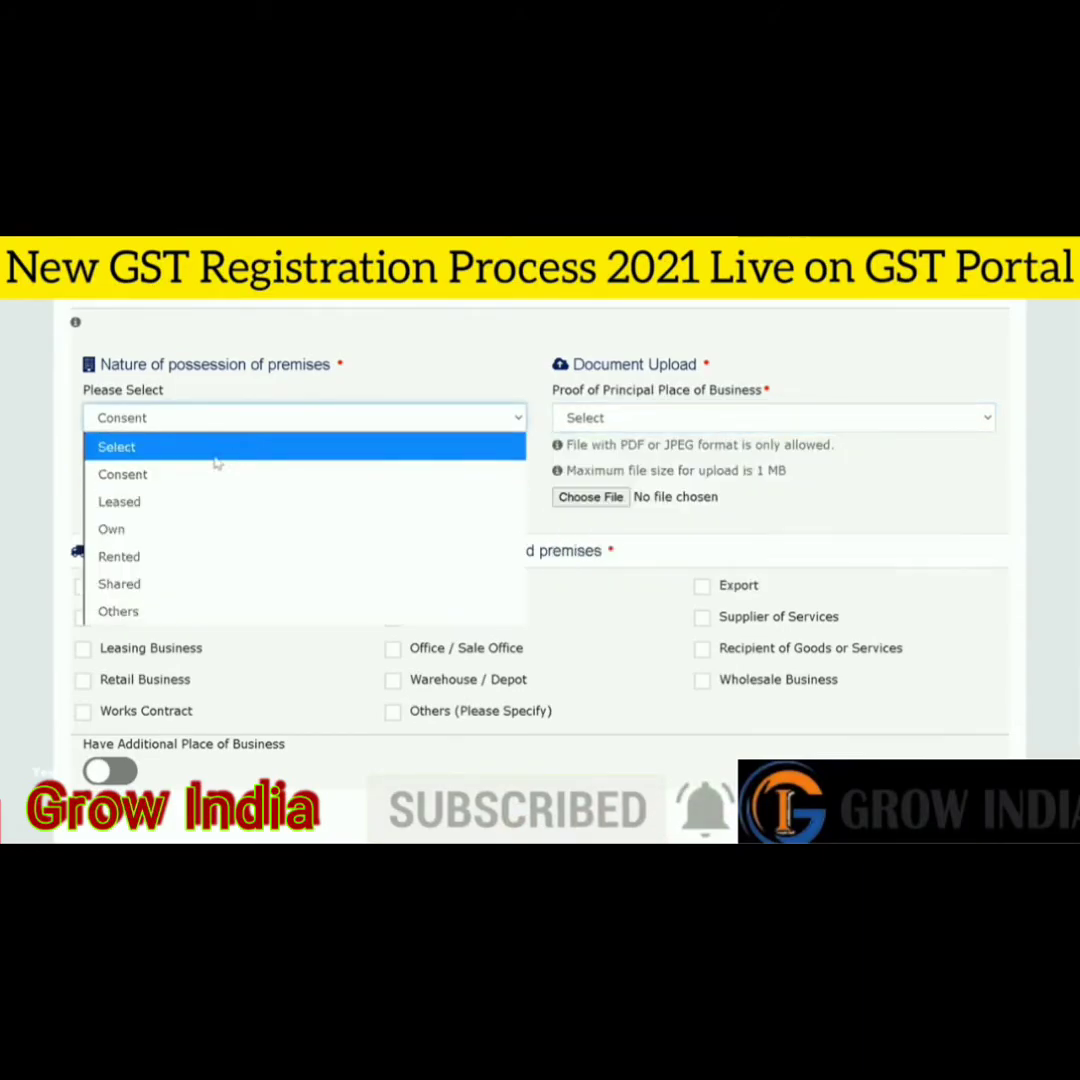
pyautogui.click(170, 560)
pyautogui.click(639, 417)
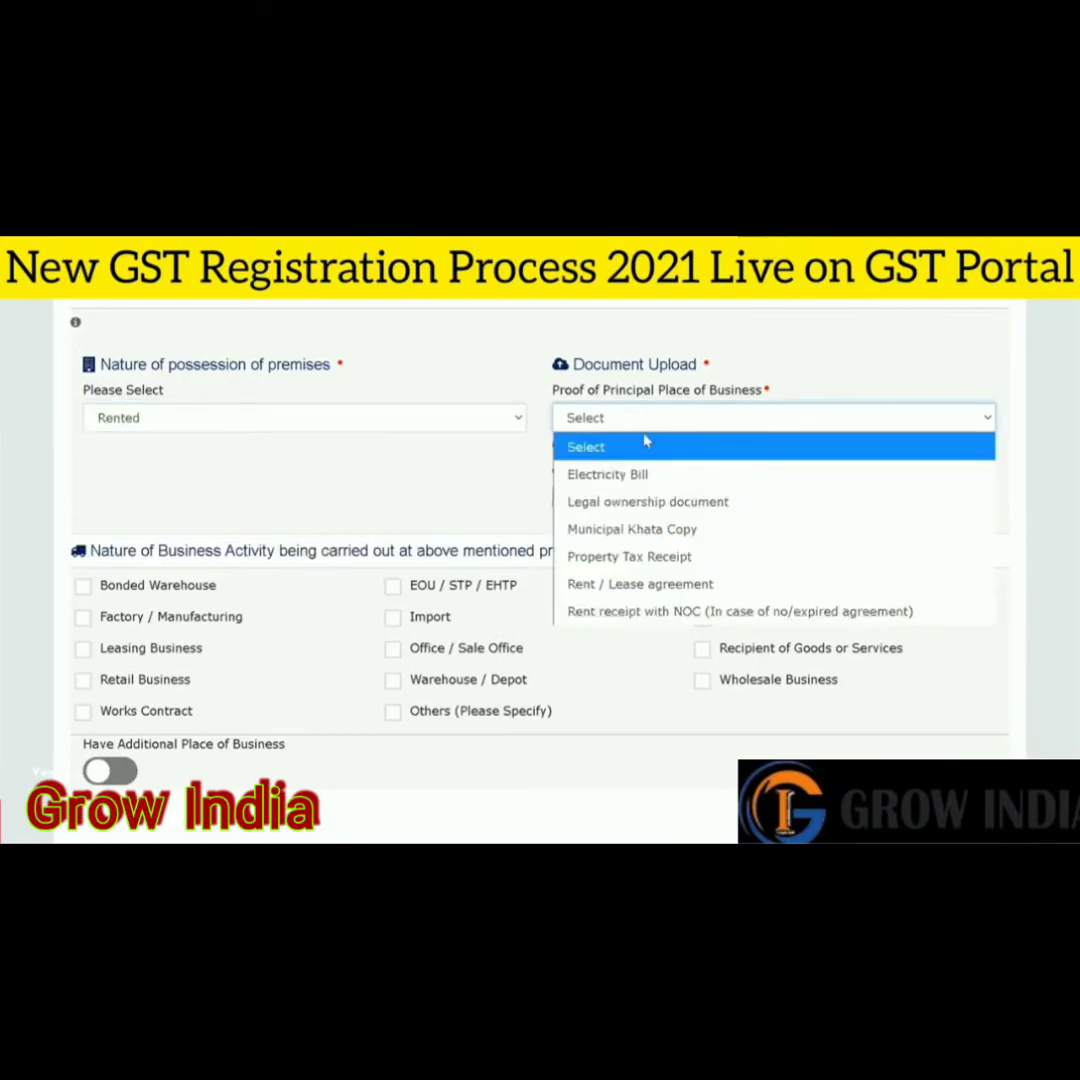
pyautogui.click(699, 584)
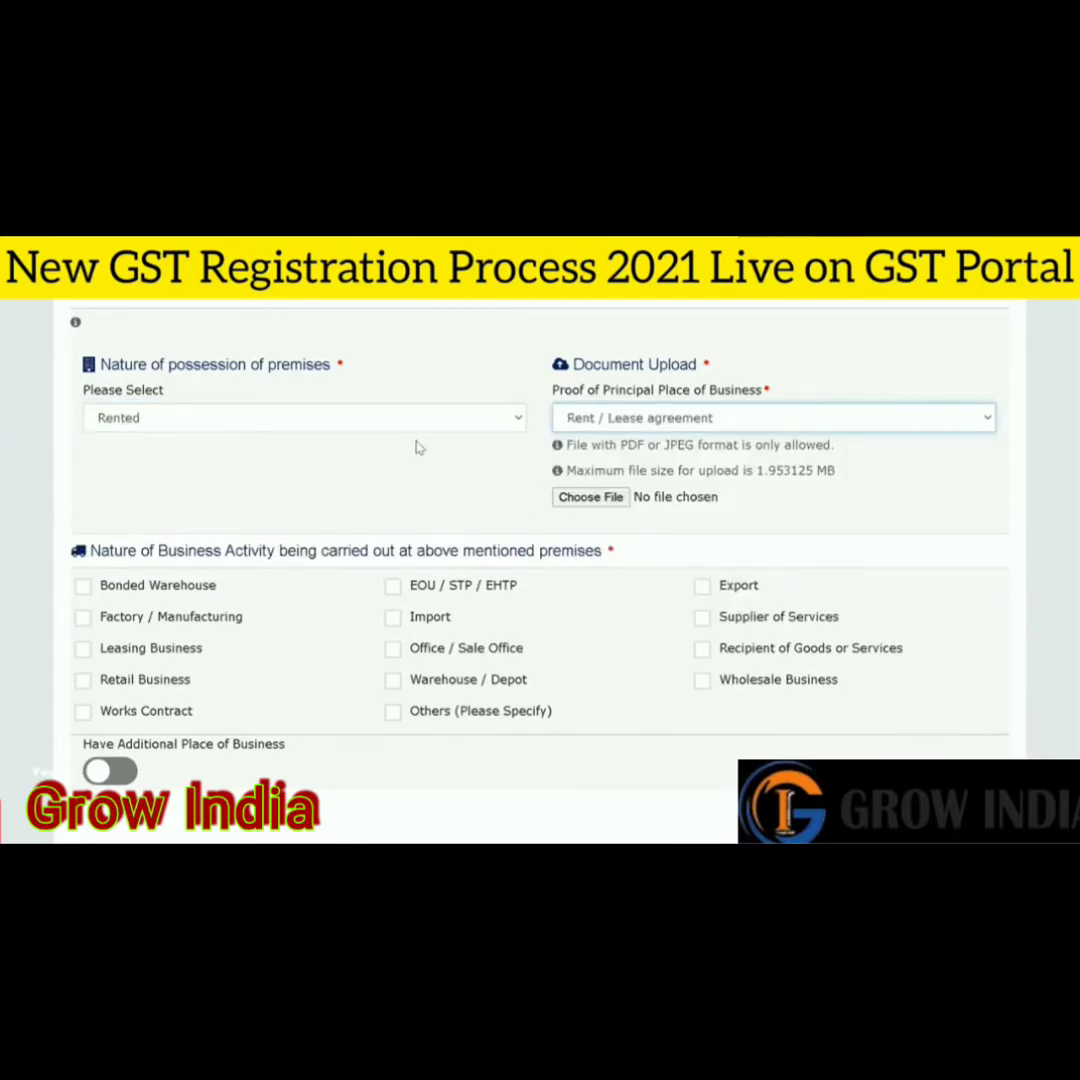
# - Compare proof options for Own (Legal ownership document) and Consent possession types
pyautogui.click(418, 414)
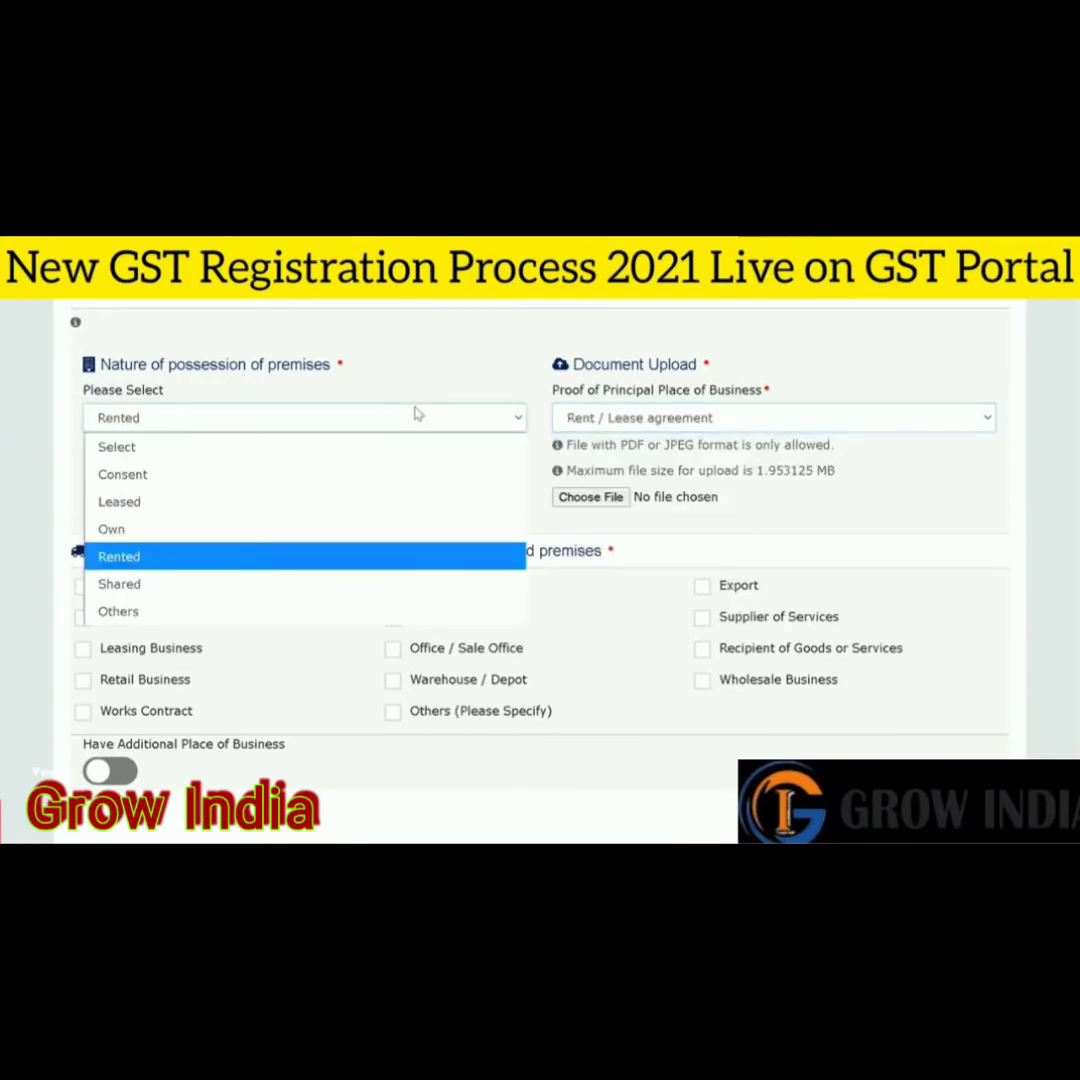
pyautogui.click(292, 530)
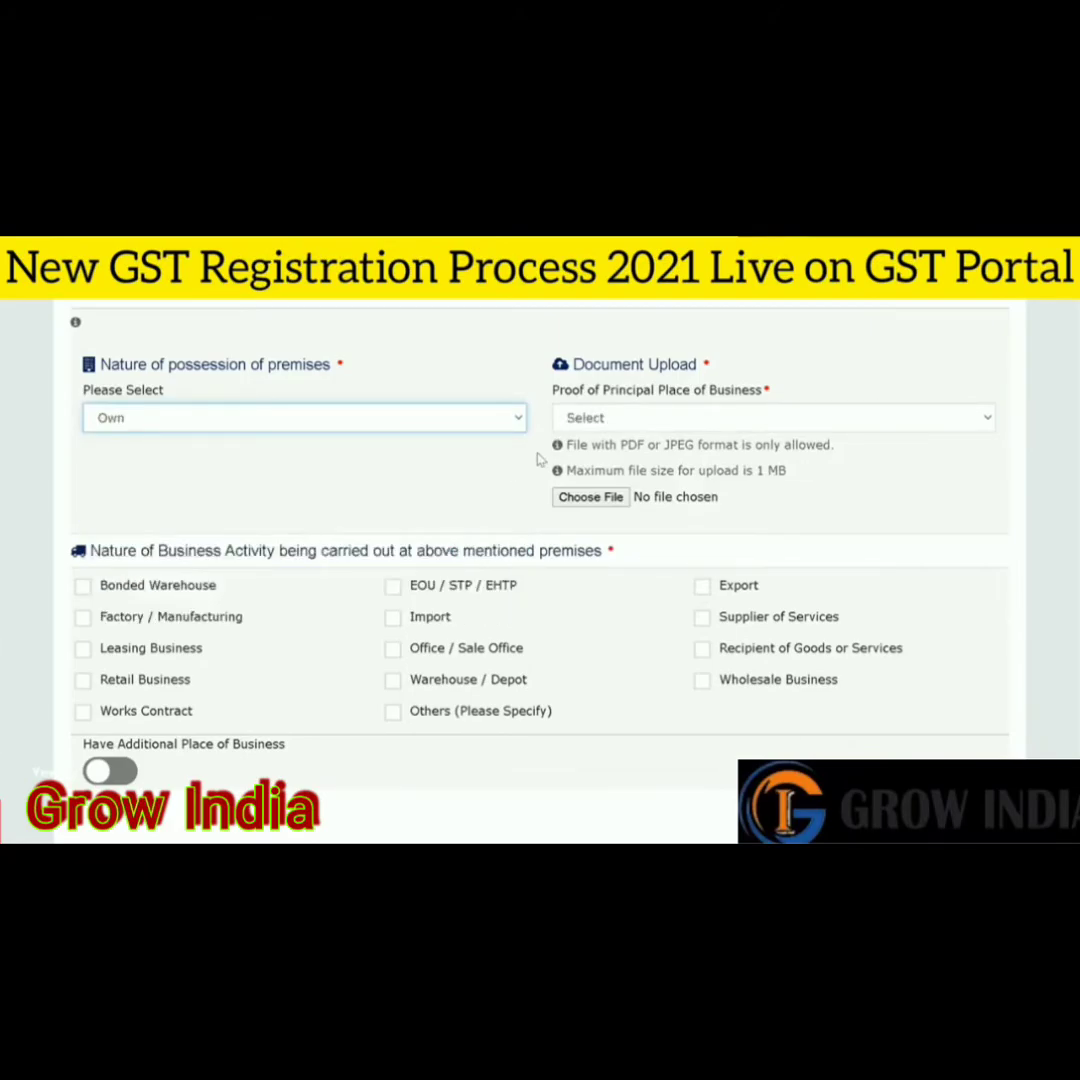
pyautogui.click(610, 420)
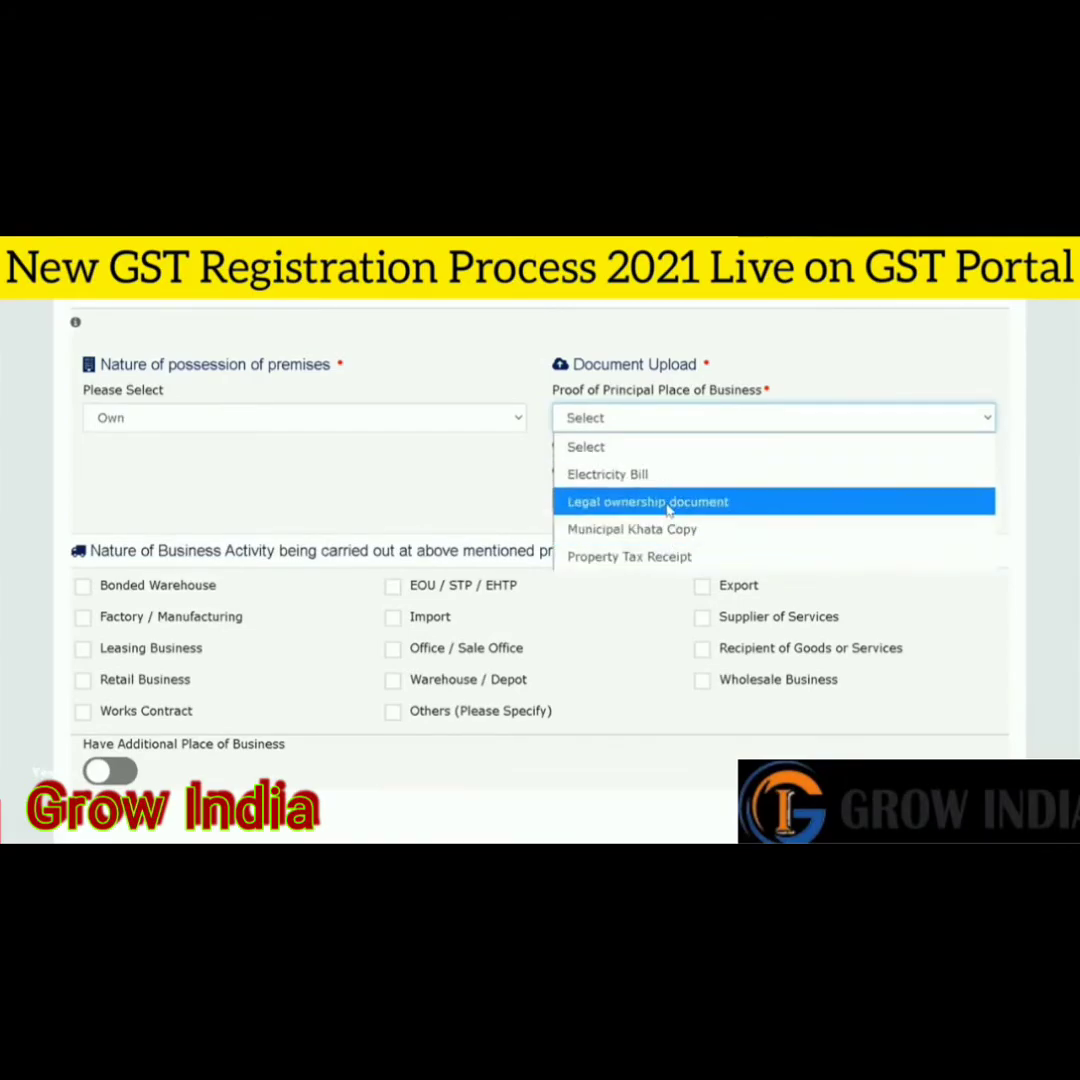
pyautogui.click(668, 510)
pyautogui.click(393, 420)
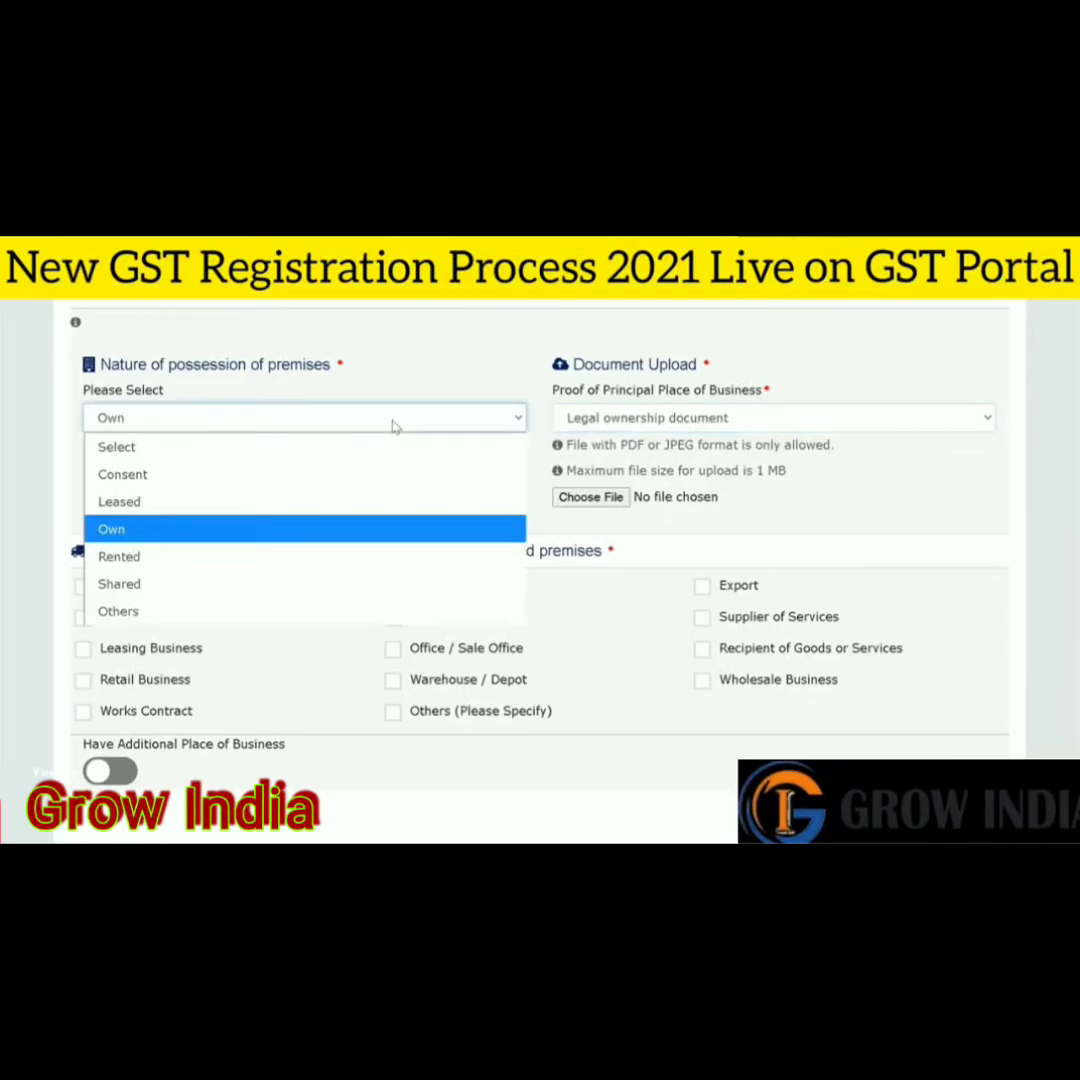
pyautogui.click(239, 476)
pyautogui.click(599, 420)
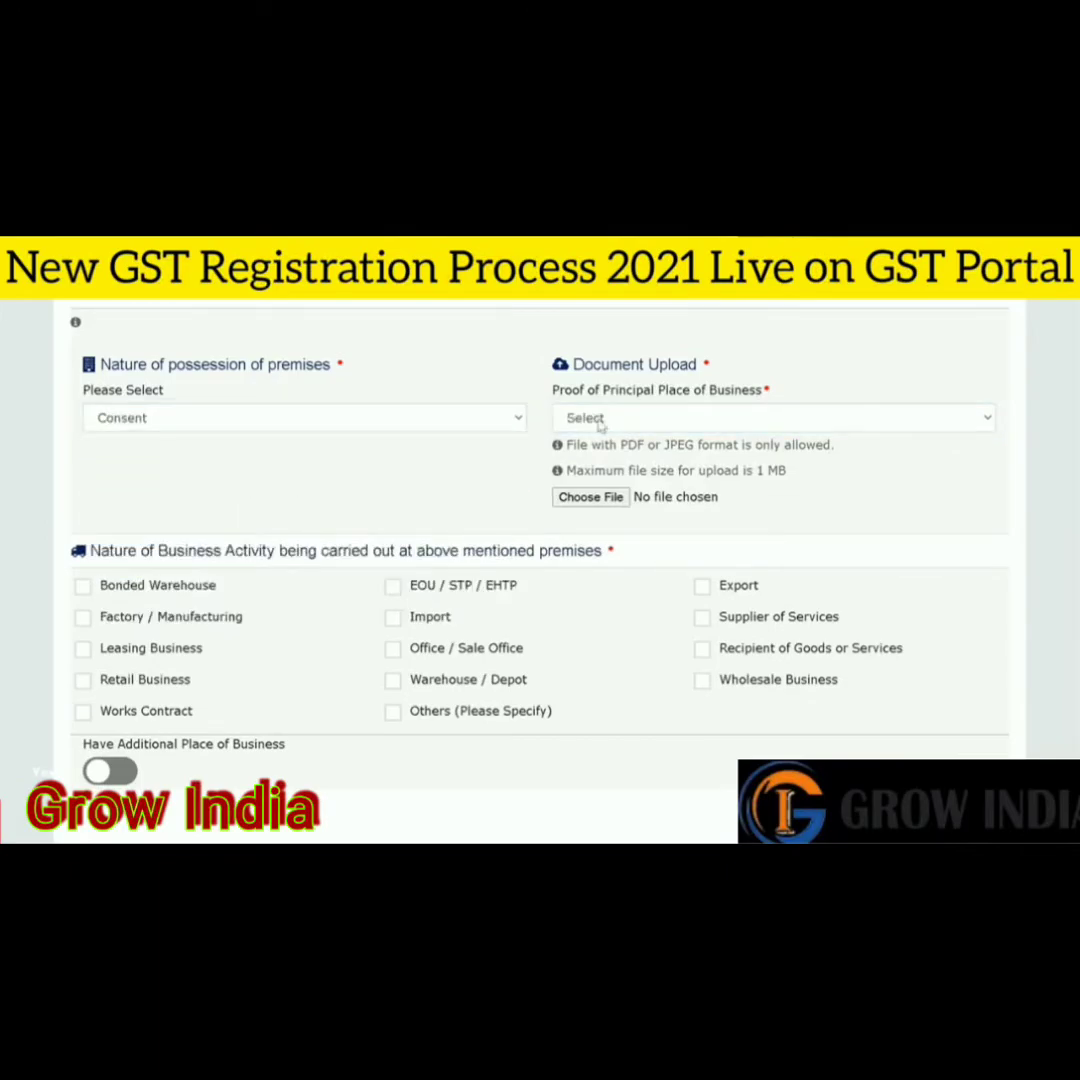
# - Check the proofs allowed for Rented and Shared, then set possession type to Consent
pyautogui.click(377, 424)
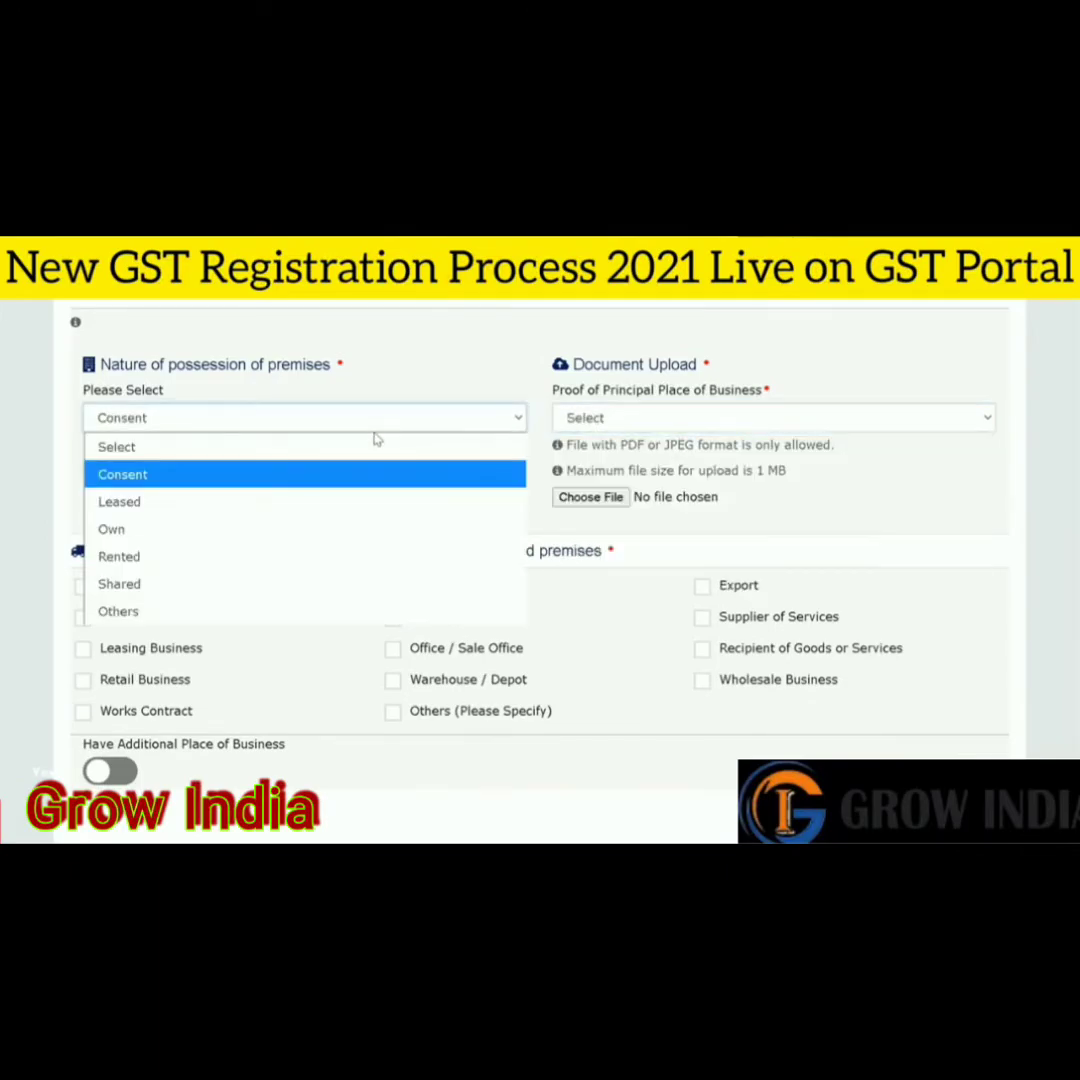
pyautogui.click(253, 557)
pyautogui.click(660, 418)
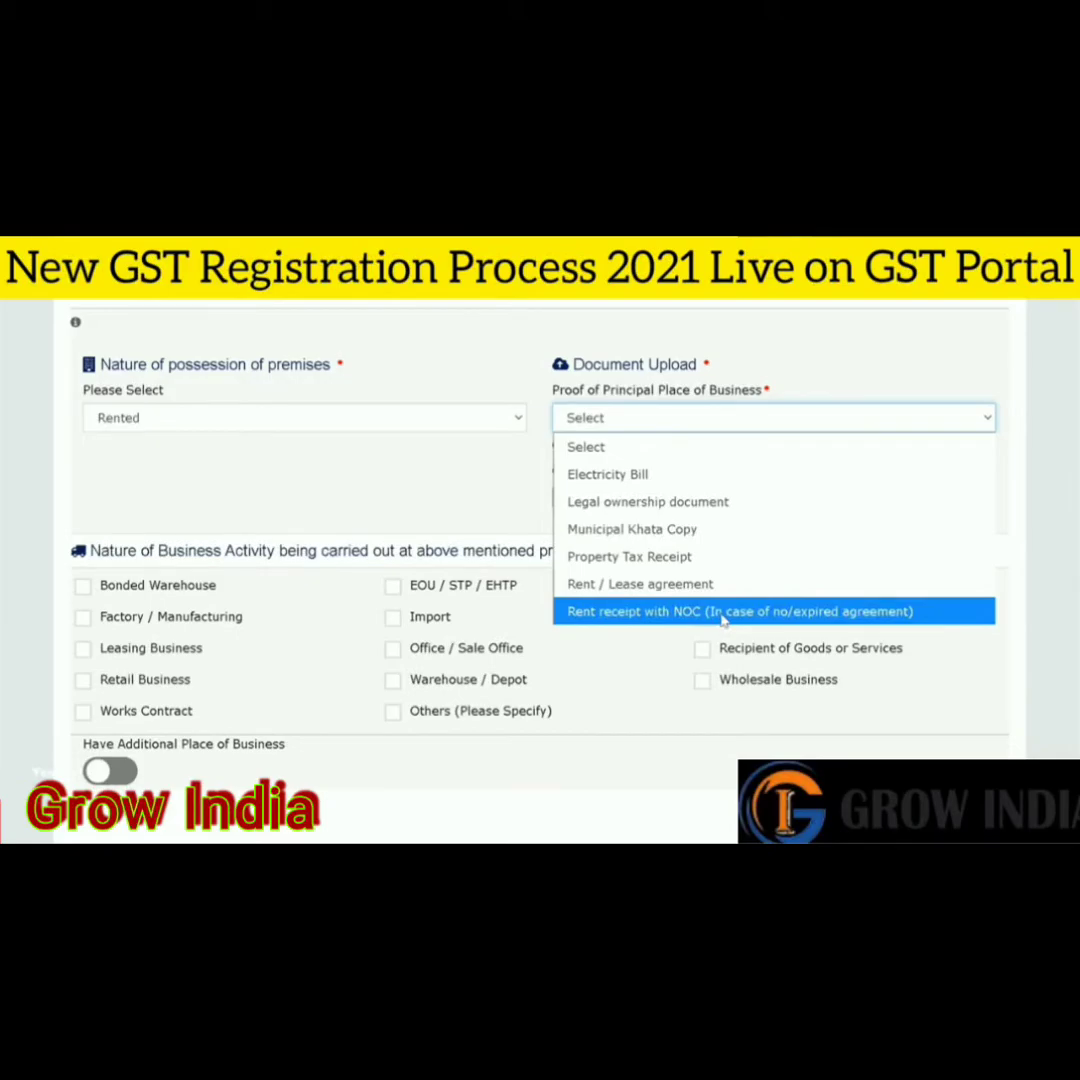
pyautogui.click(304, 420)
pyautogui.click(260, 592)
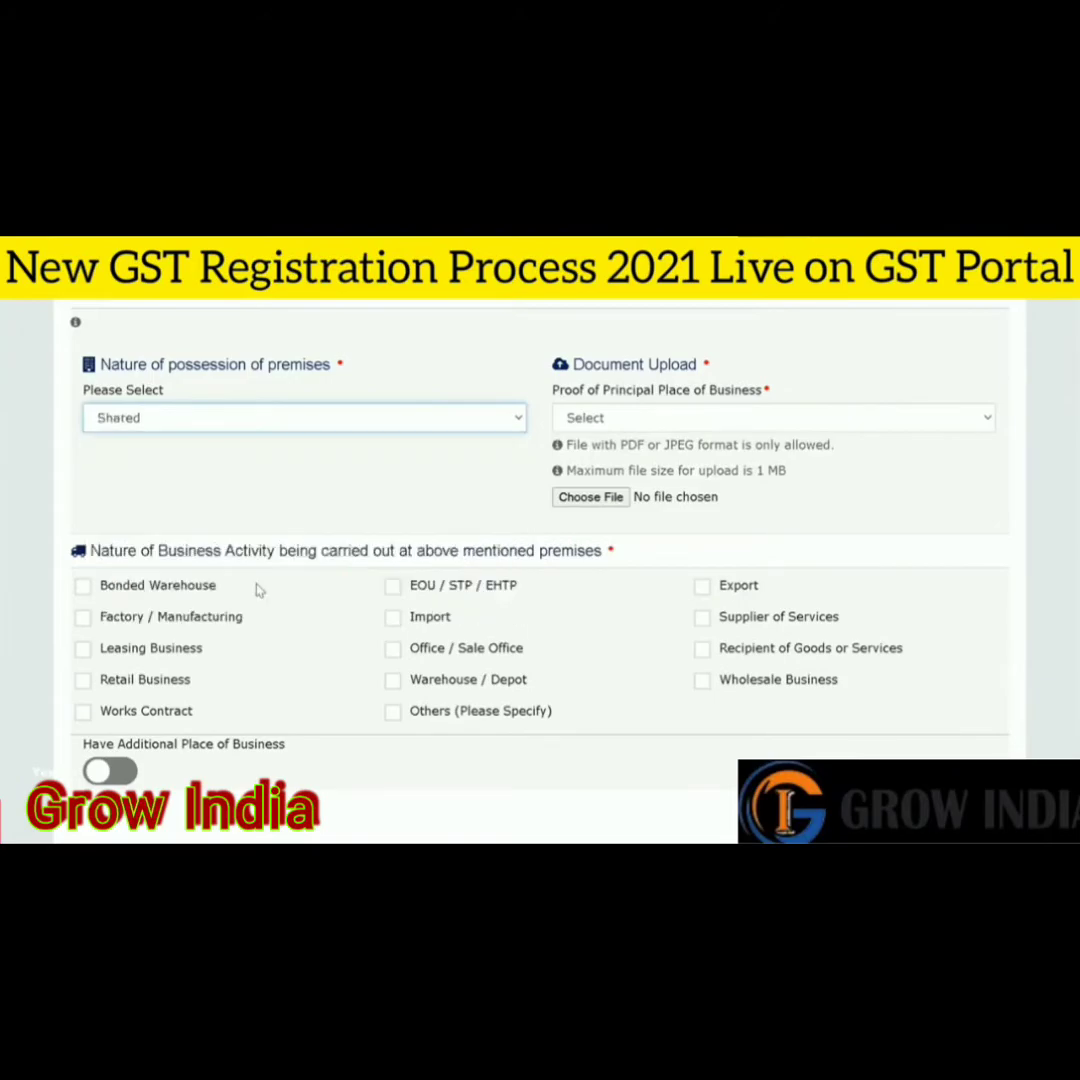
pyautogui.click(605, 417)
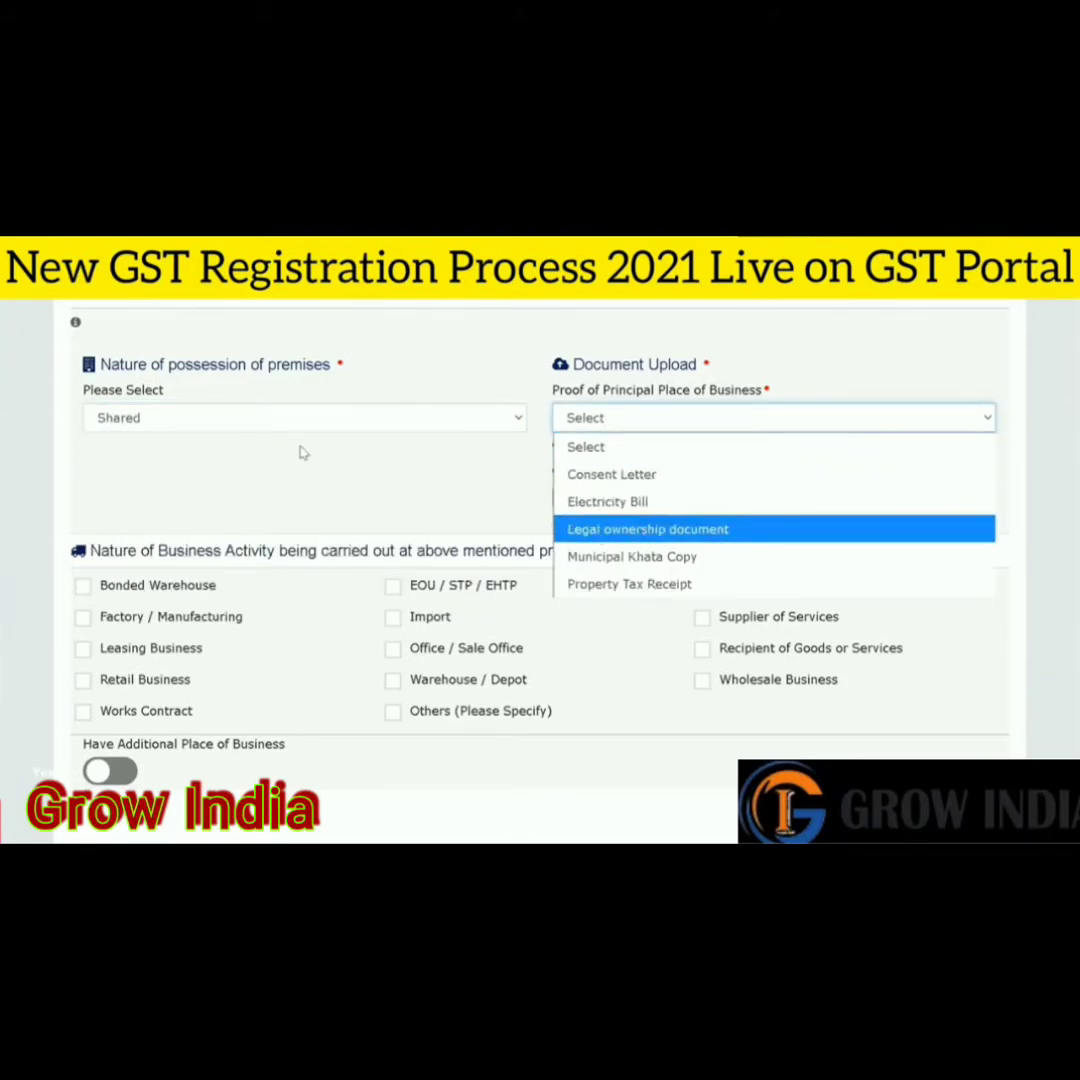
pyautogui.click(268, 419)
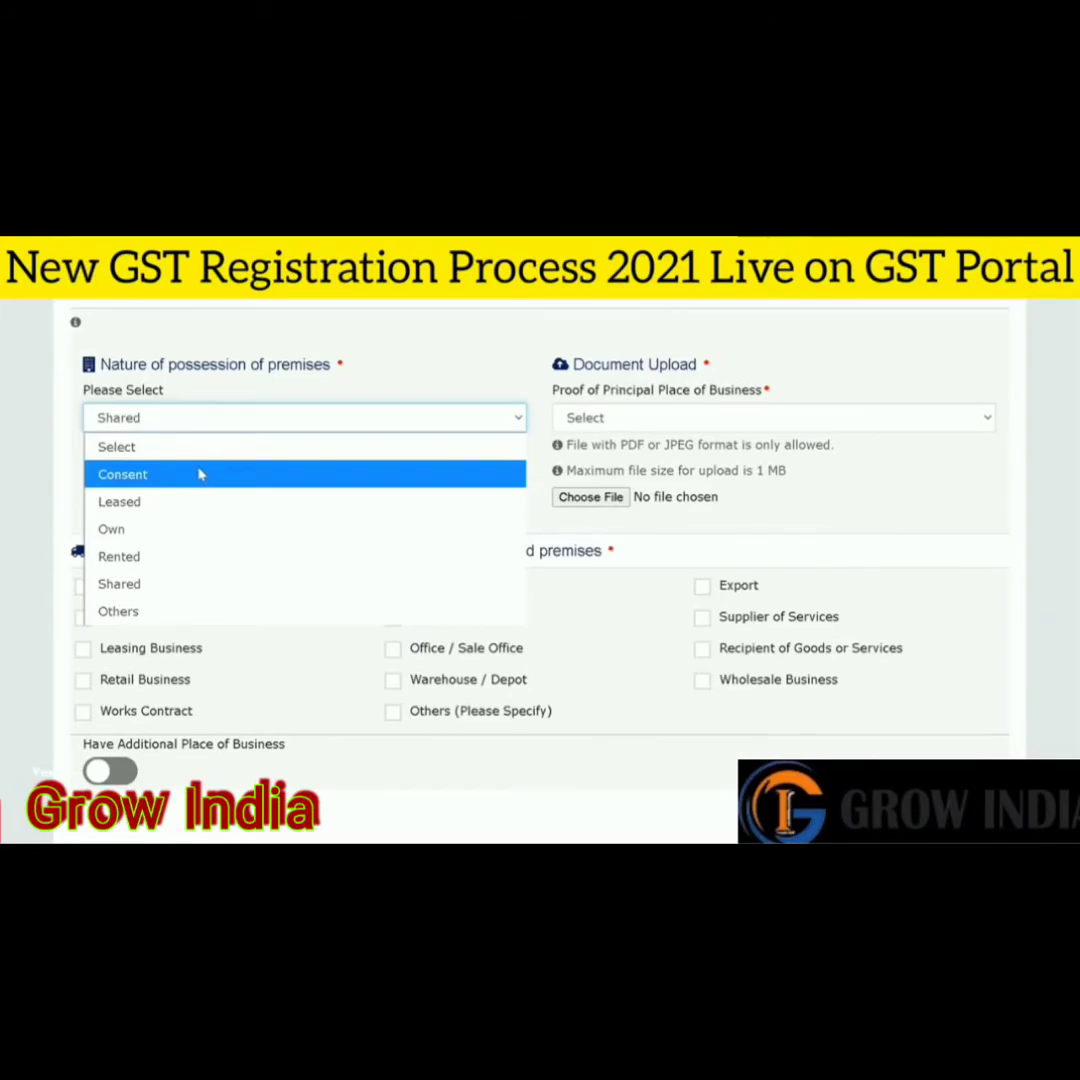
pyautogui.click(199, 475)
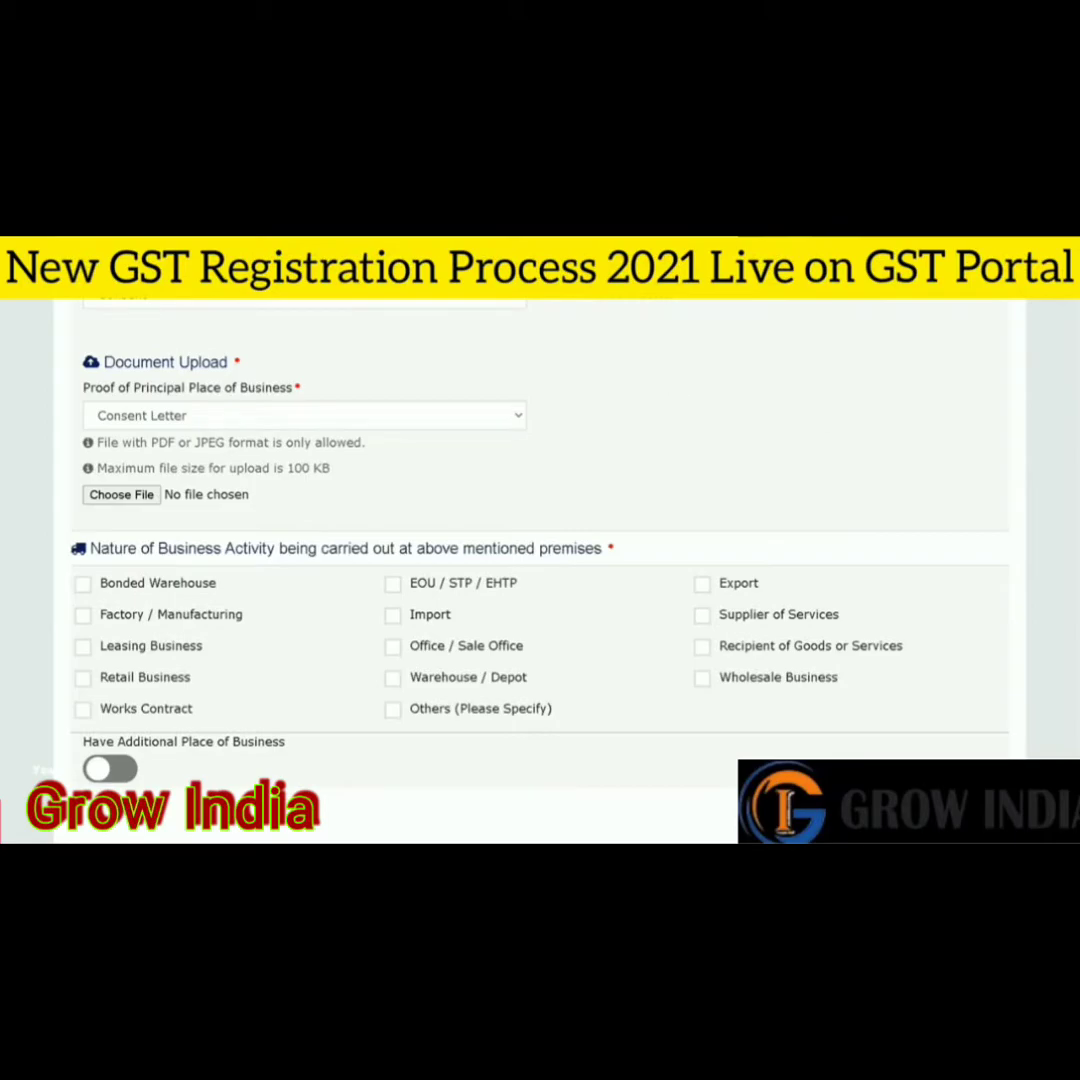
# - Choose Electricity Bill as proof of place and tick Recipient of Goods or Services
pyautogui.click(323, 420)
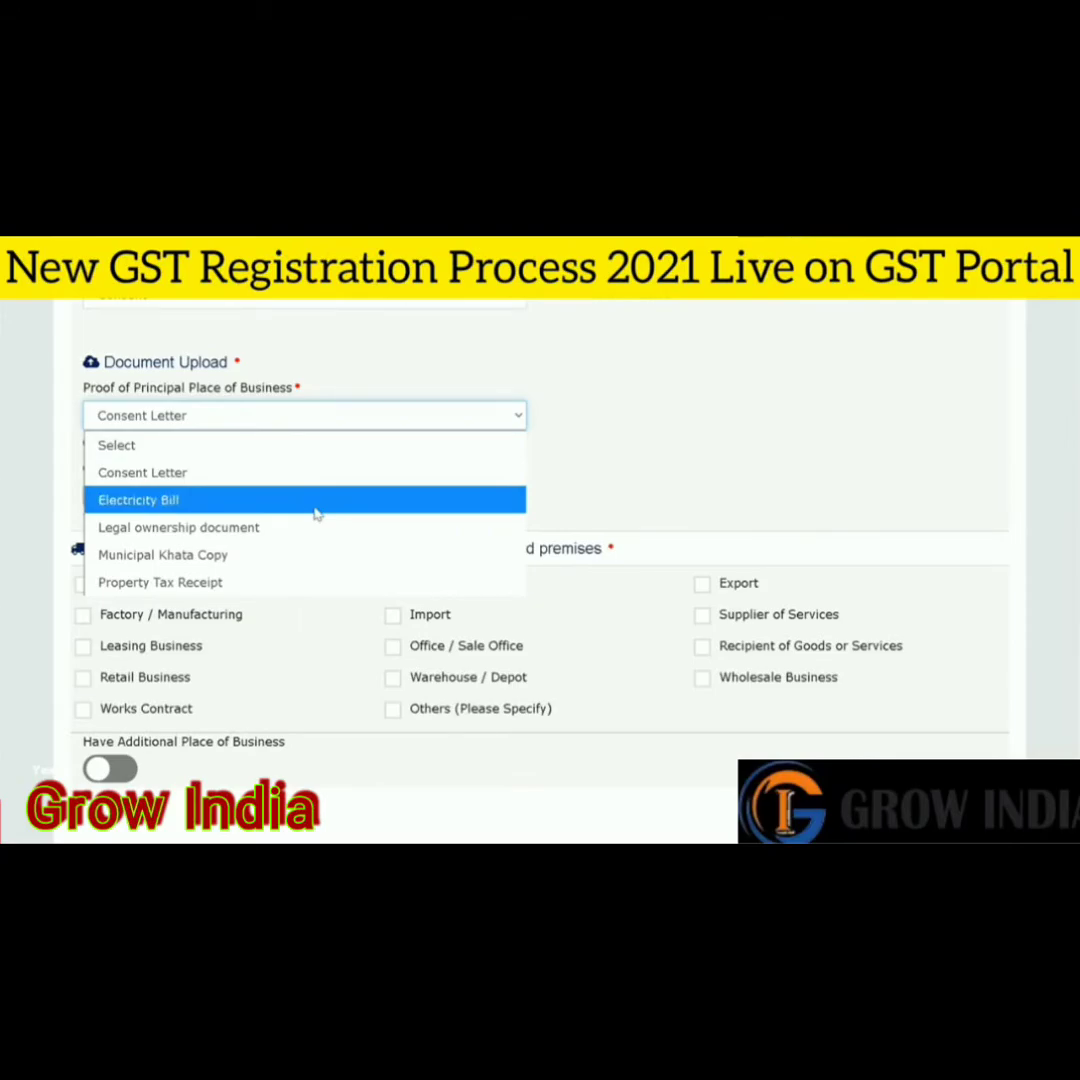
pyautogui.click(223, 508)
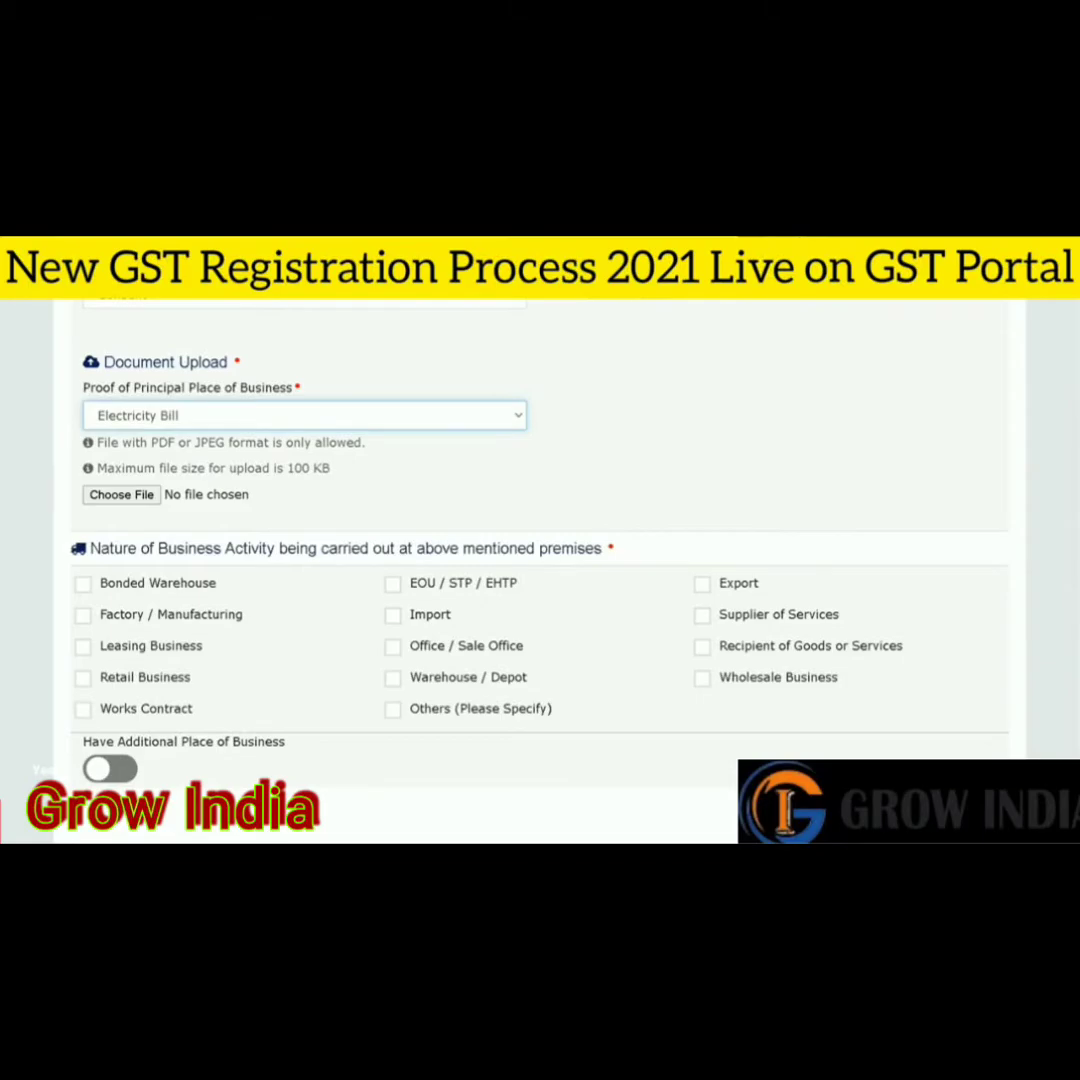
pyautogui.scroll(-1, 540, 520)
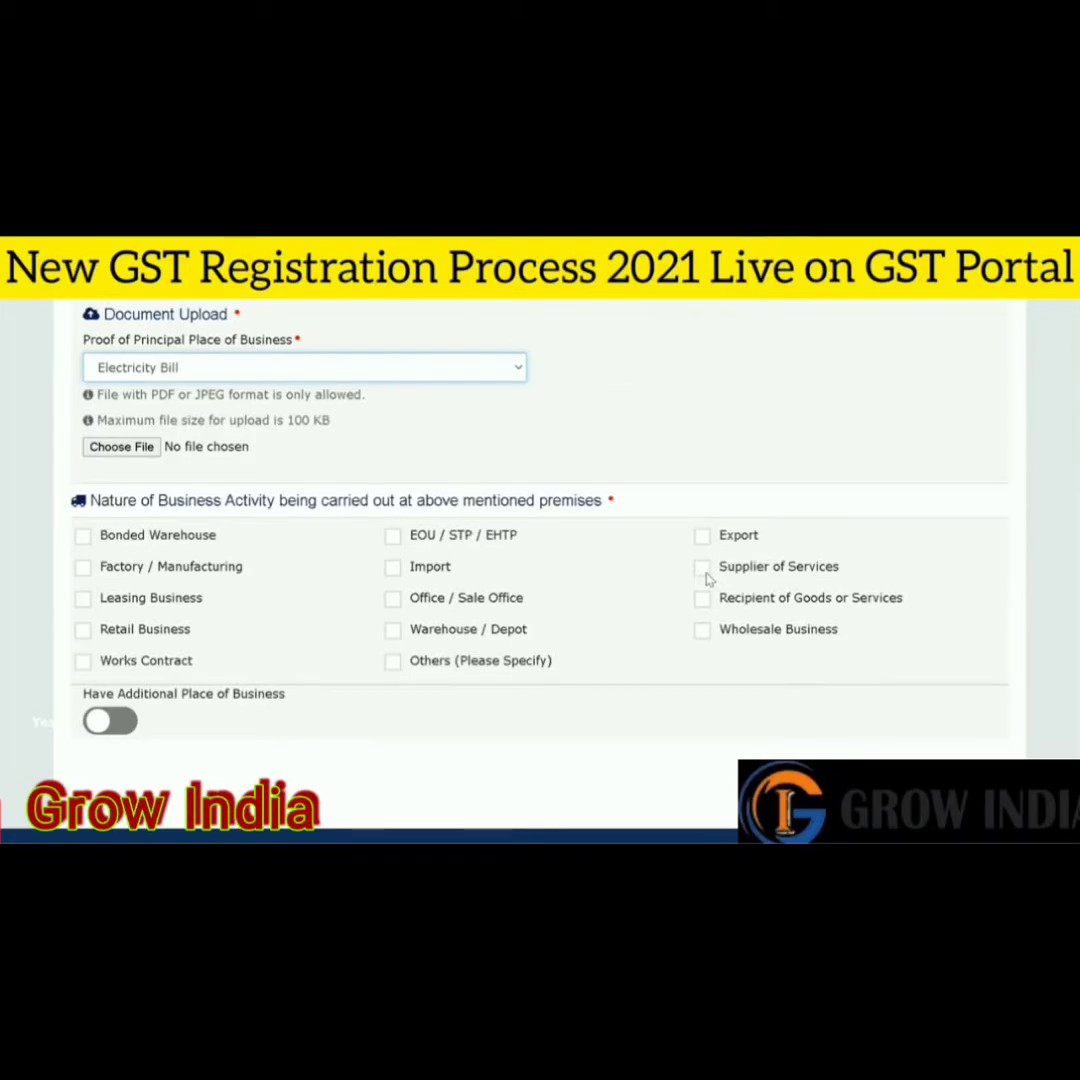
pyautogui.click(720, 600)
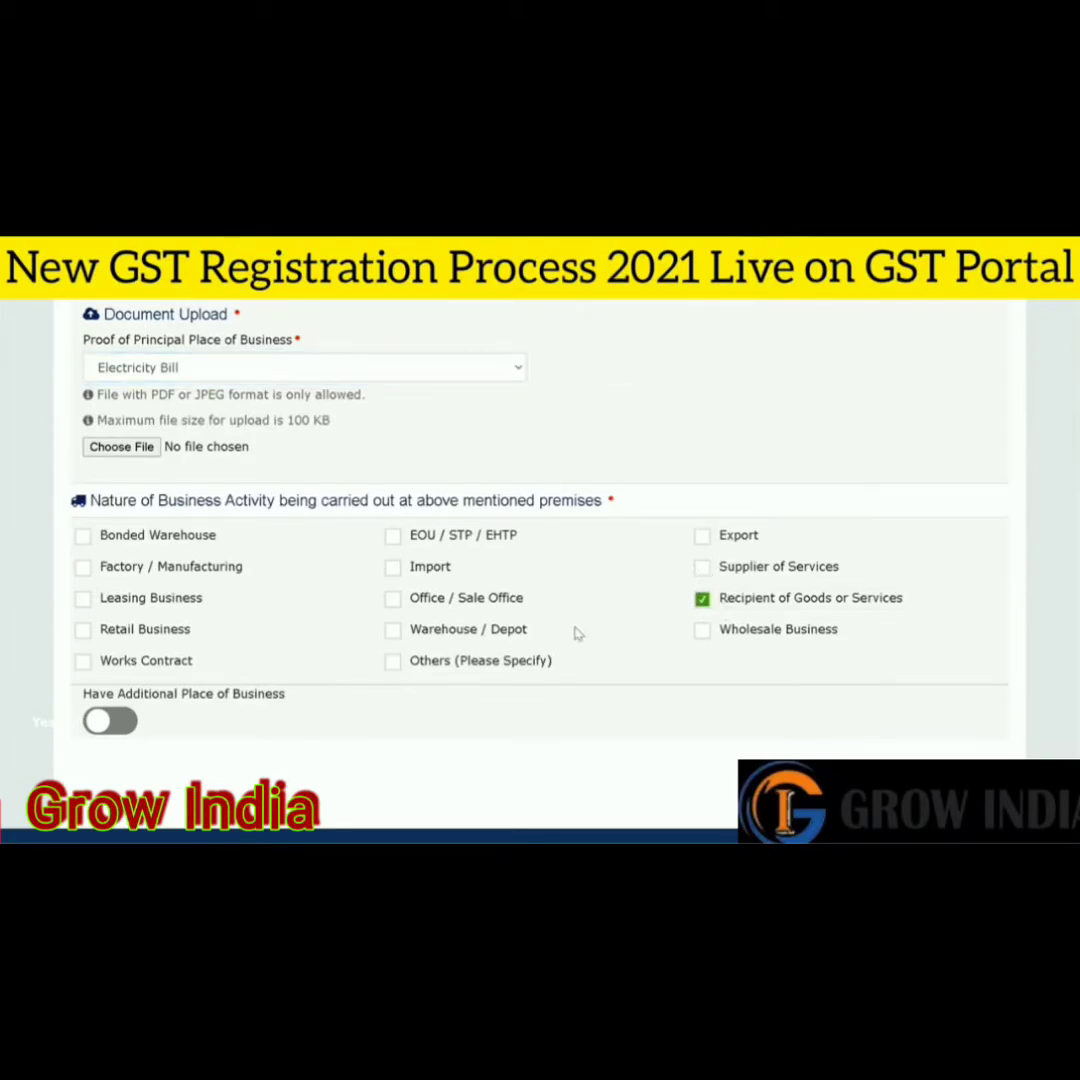
pyautogui.scroll(-1, 110, 720)
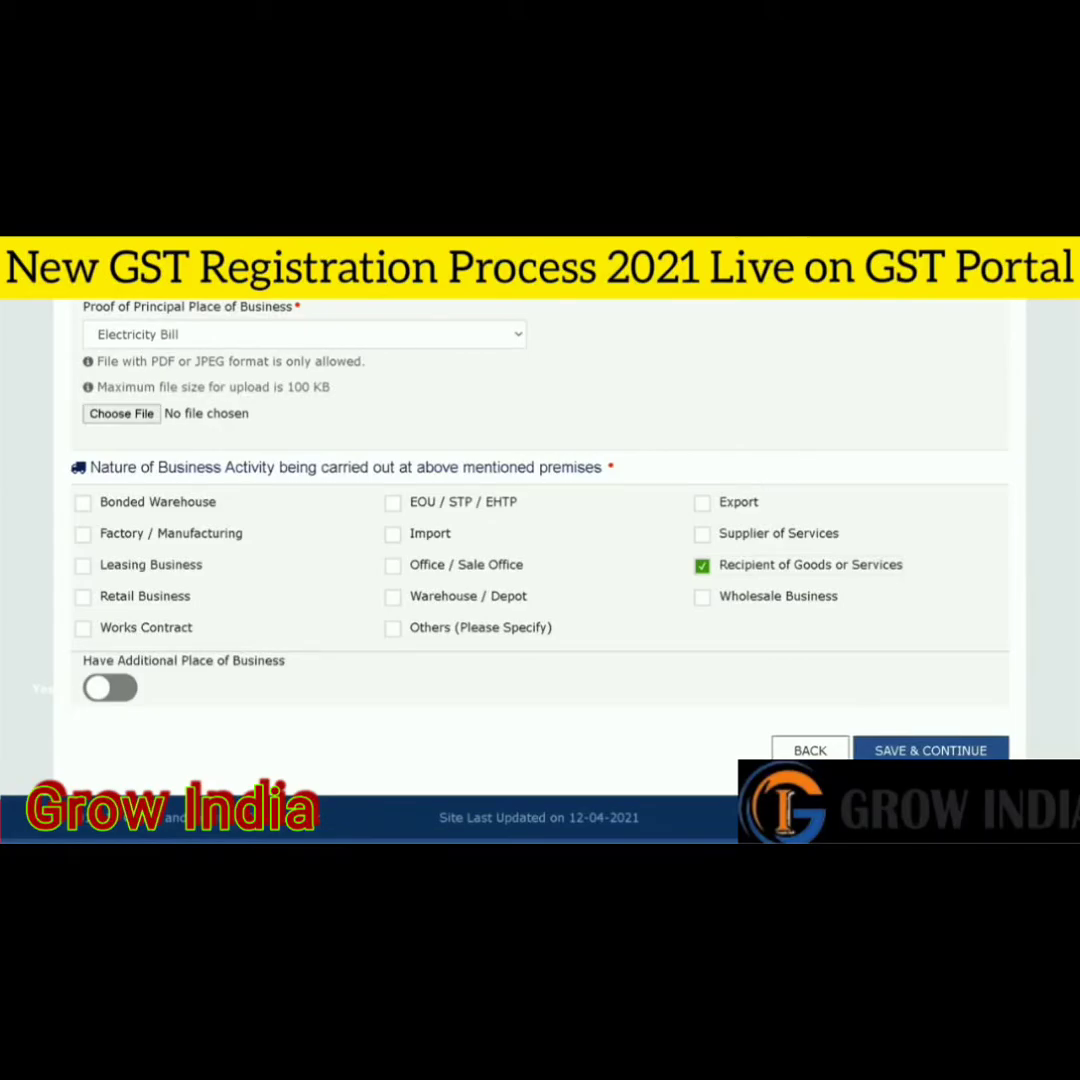
# - Leave Factory / Manufacturing unticked as a business activity
pyautogui.click(175, 538)
pyautogui.click(178, 541)
pyautogui.click(179, 539)
pyautogui.click(179, 539)
pyautogui.scroll(4, 905, 562)
pyautogui.scroll(6, 717, 424)
pyautogui.scroll(-2, 717, 424)
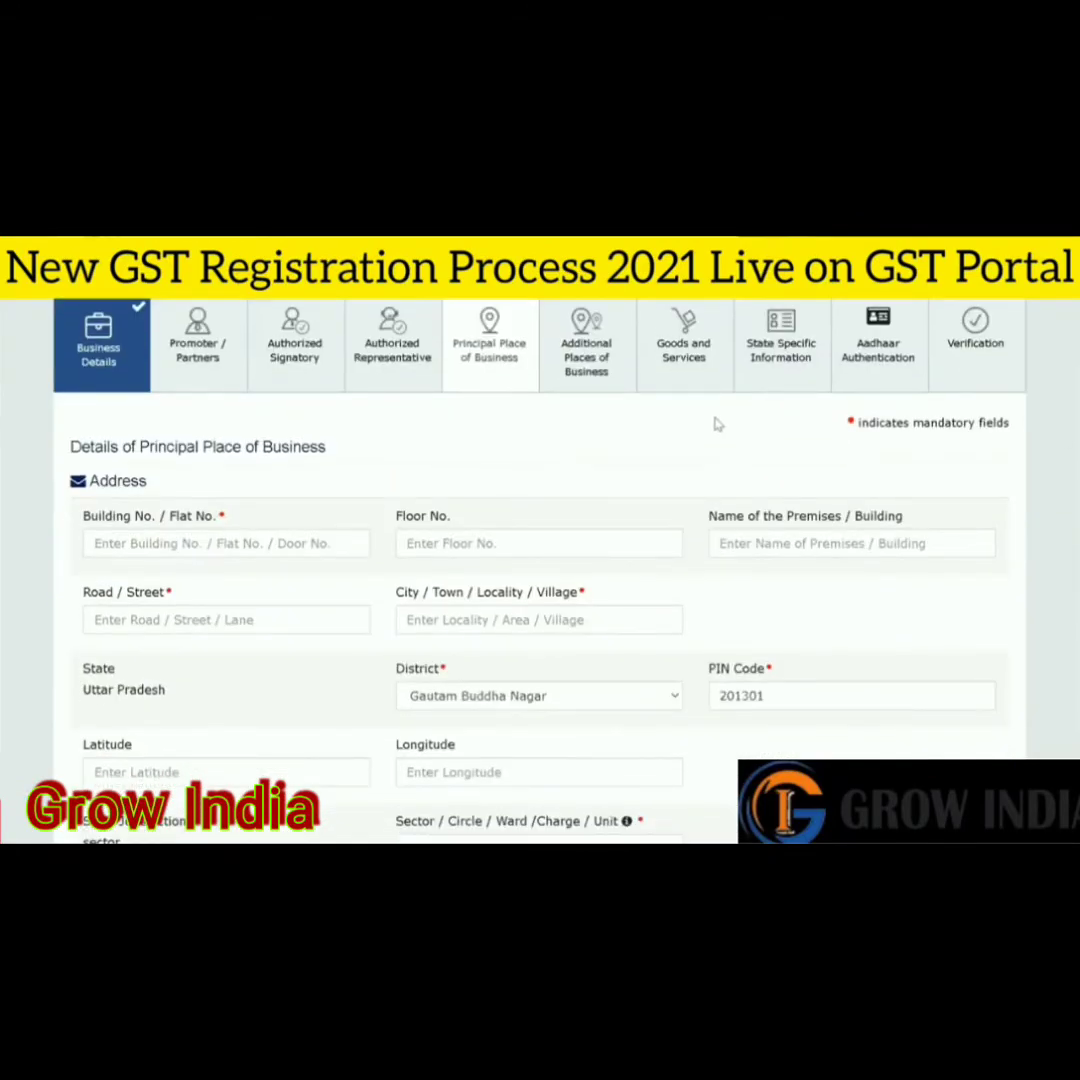
# - Move past Additional Places of Business to the Goods and Services tab
pyautogui.click(590, 345)
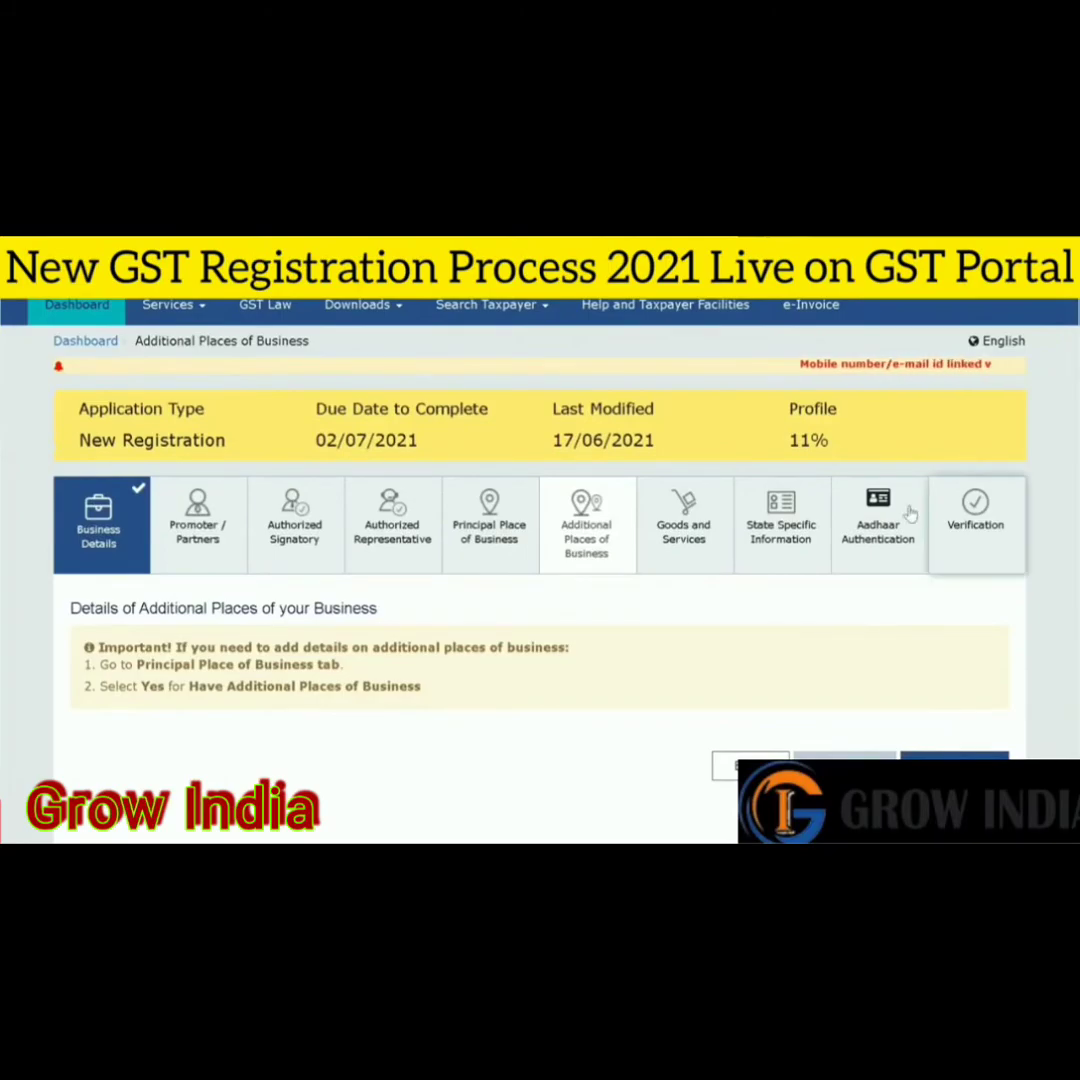
pyautogui.click(684, 520)
pyautogui.scroll(-1, 1068, 588)
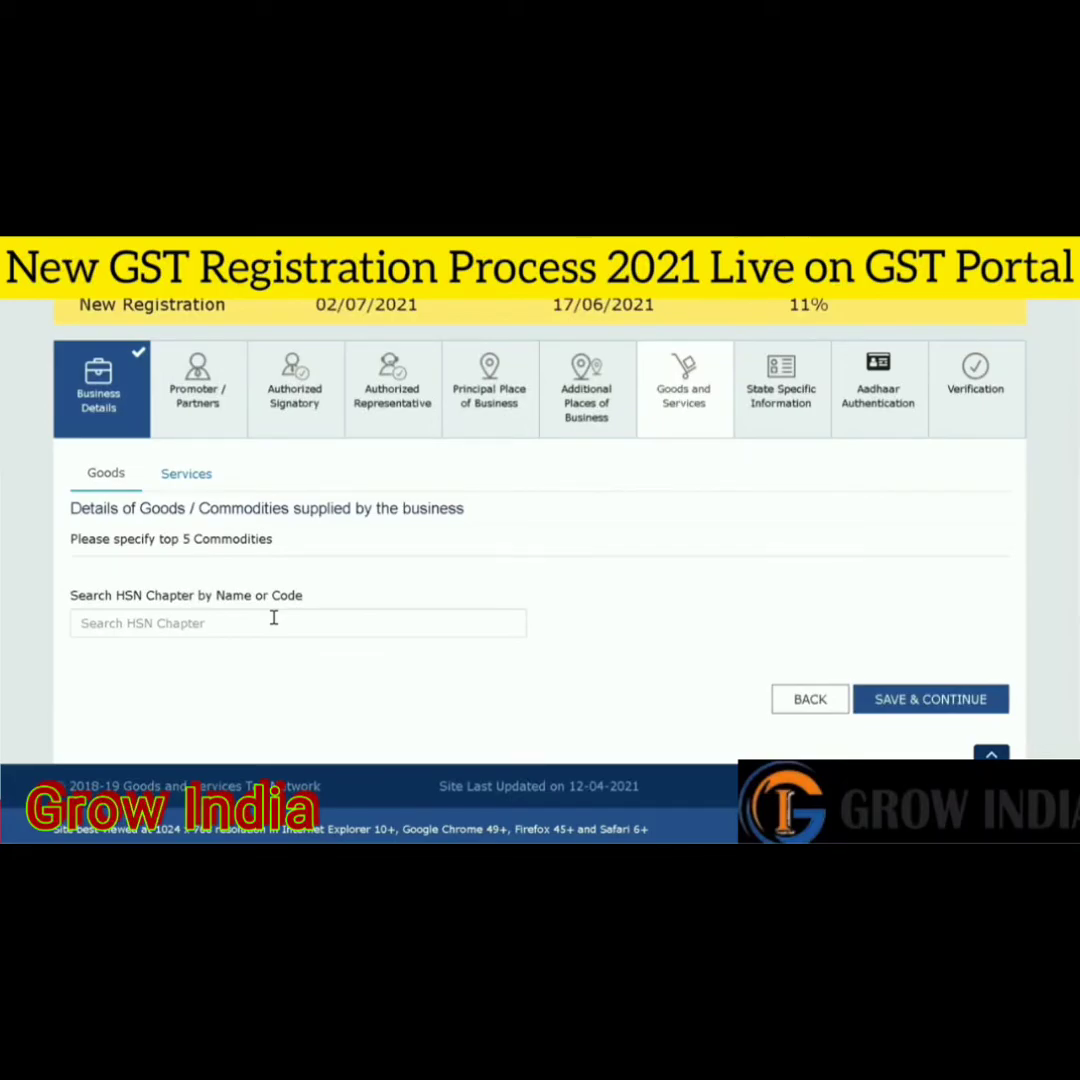
# - Add HSN chapters 72 Iron and steel and 40 Rubber and articles thereof
pyautogui.click(257, 630)
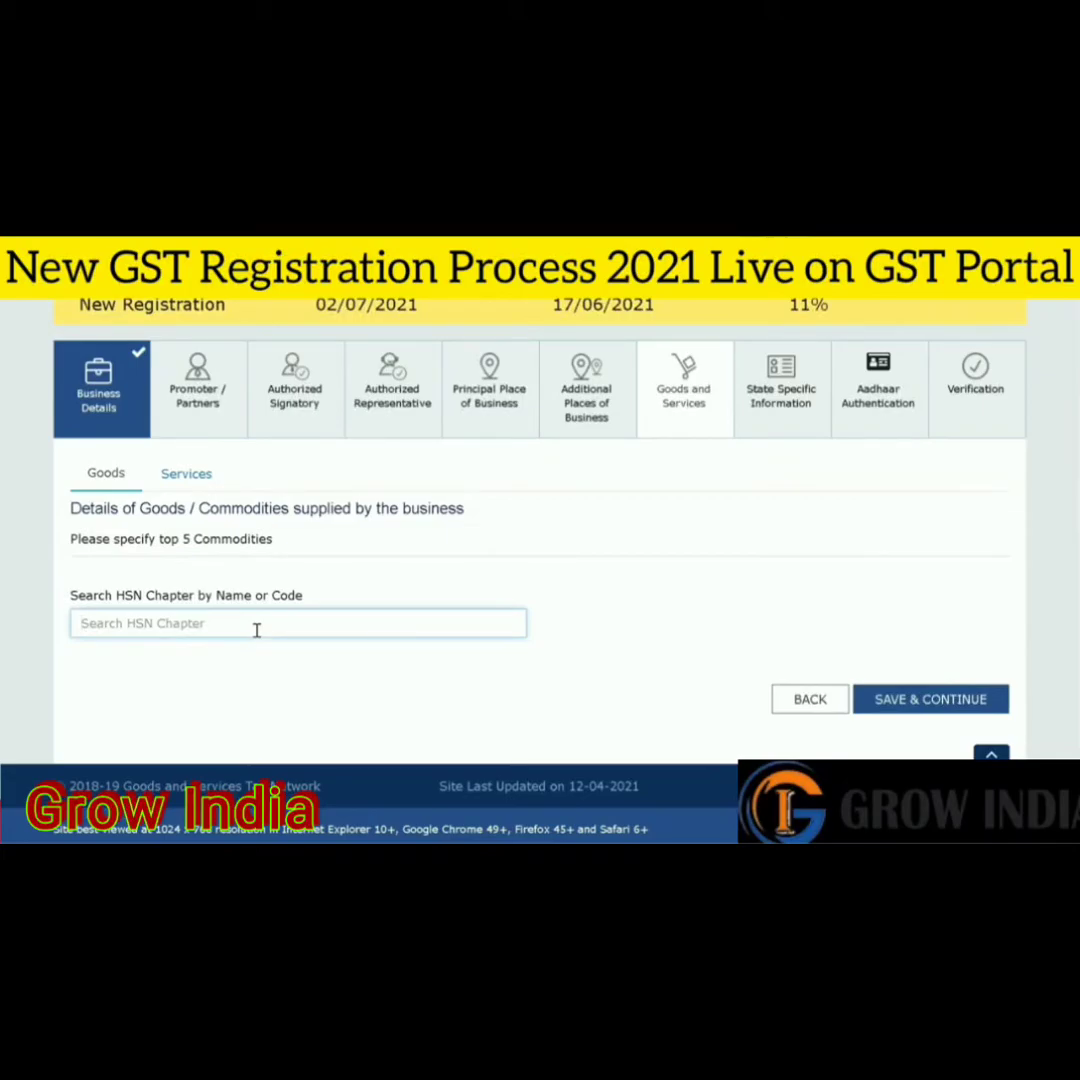
pyautogui.write('IRON')
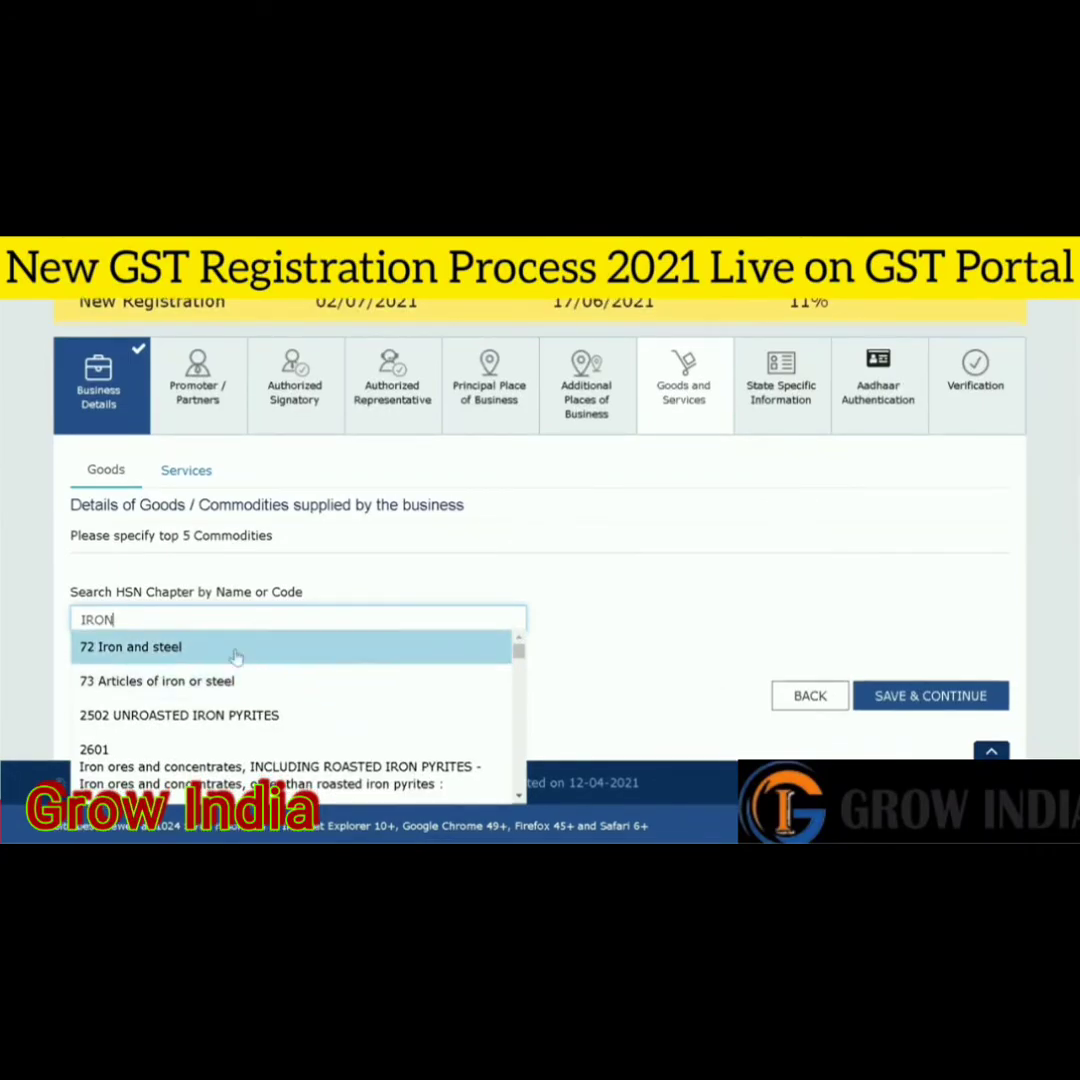
pyautogui.click(235, 650)
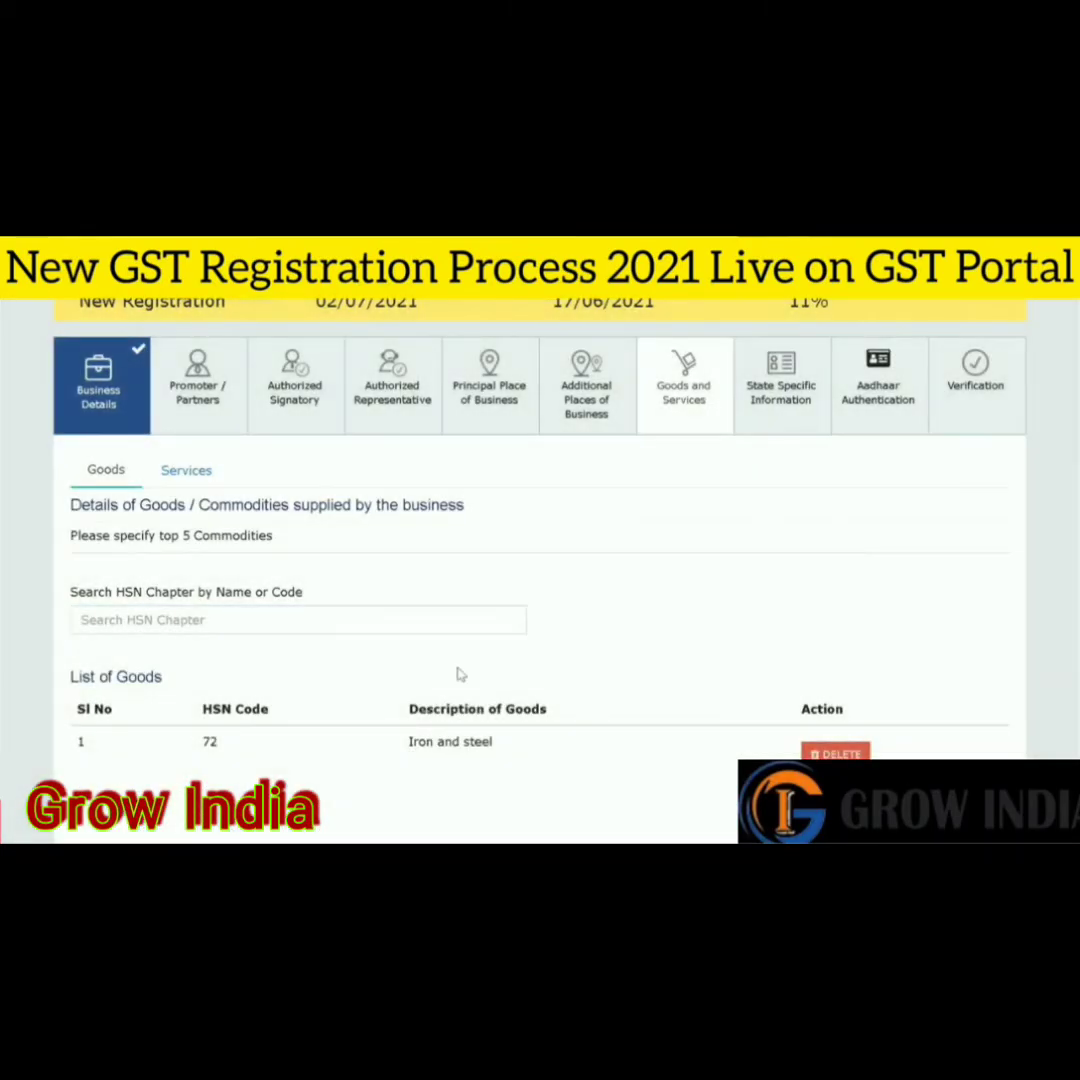
pyautogui.click(174, 618)
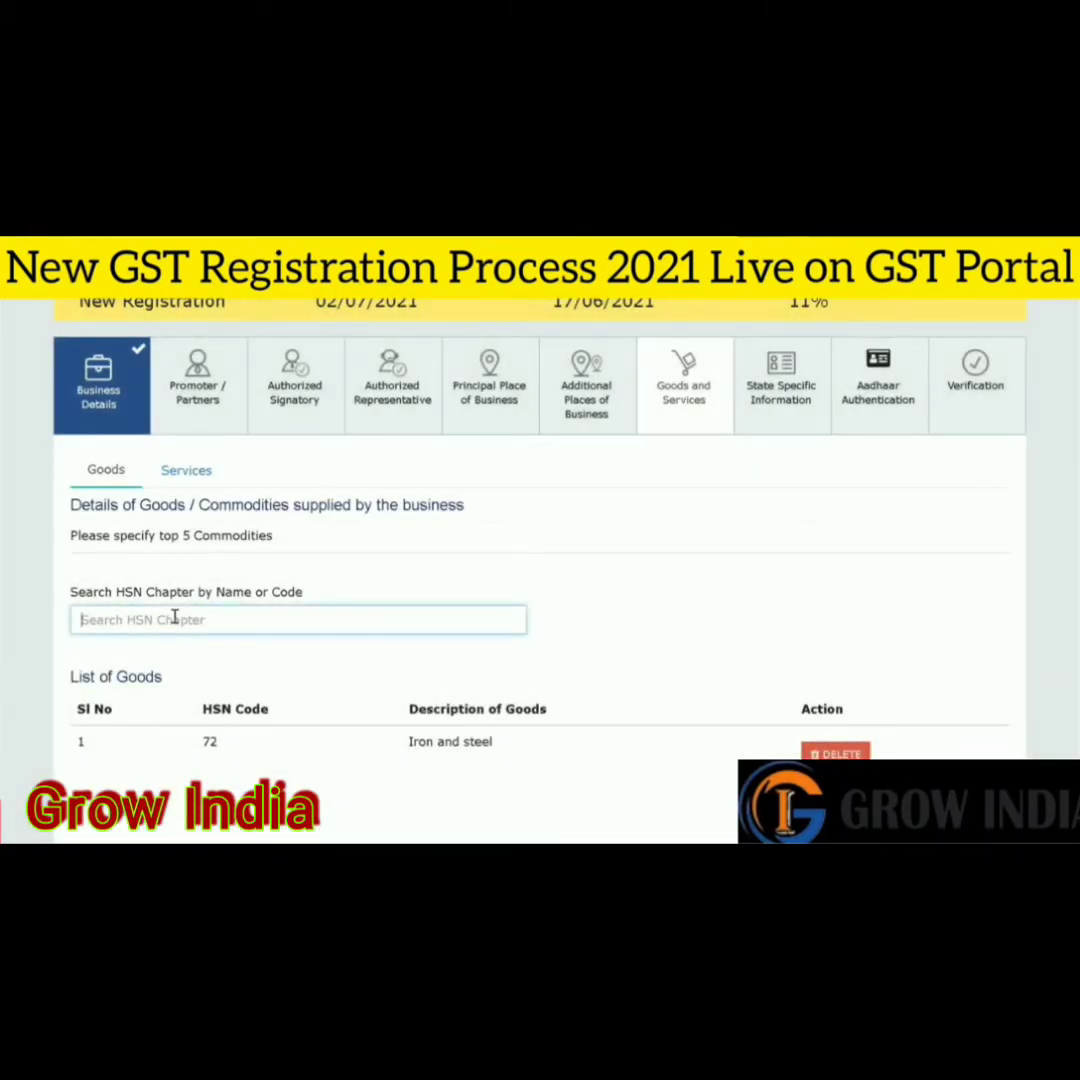
pyautogui.write('REUBBER')
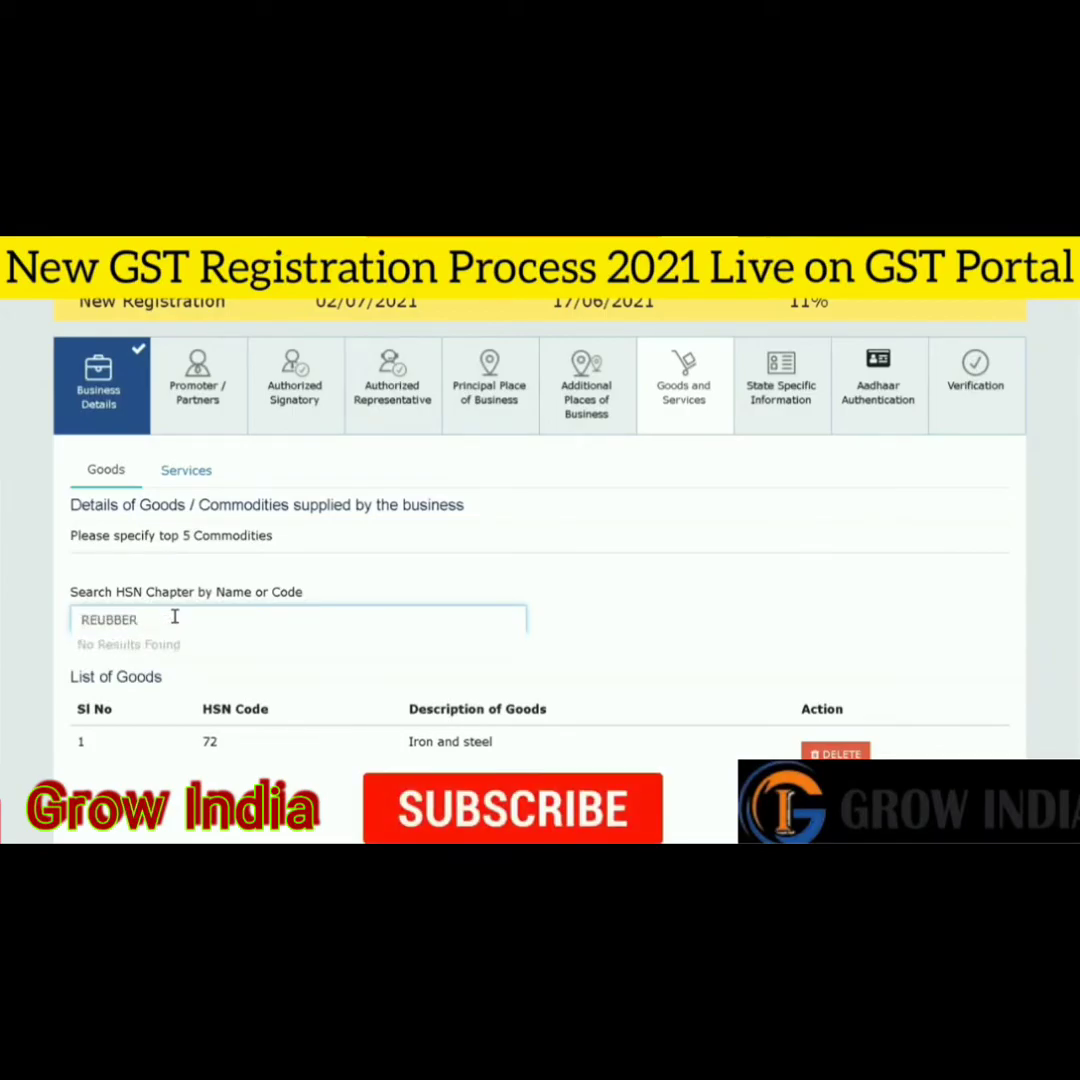
pyautogui.moveTo(174, 618); pyautogui.dragTo(52, 623)
pyautogui.click(100, 619)
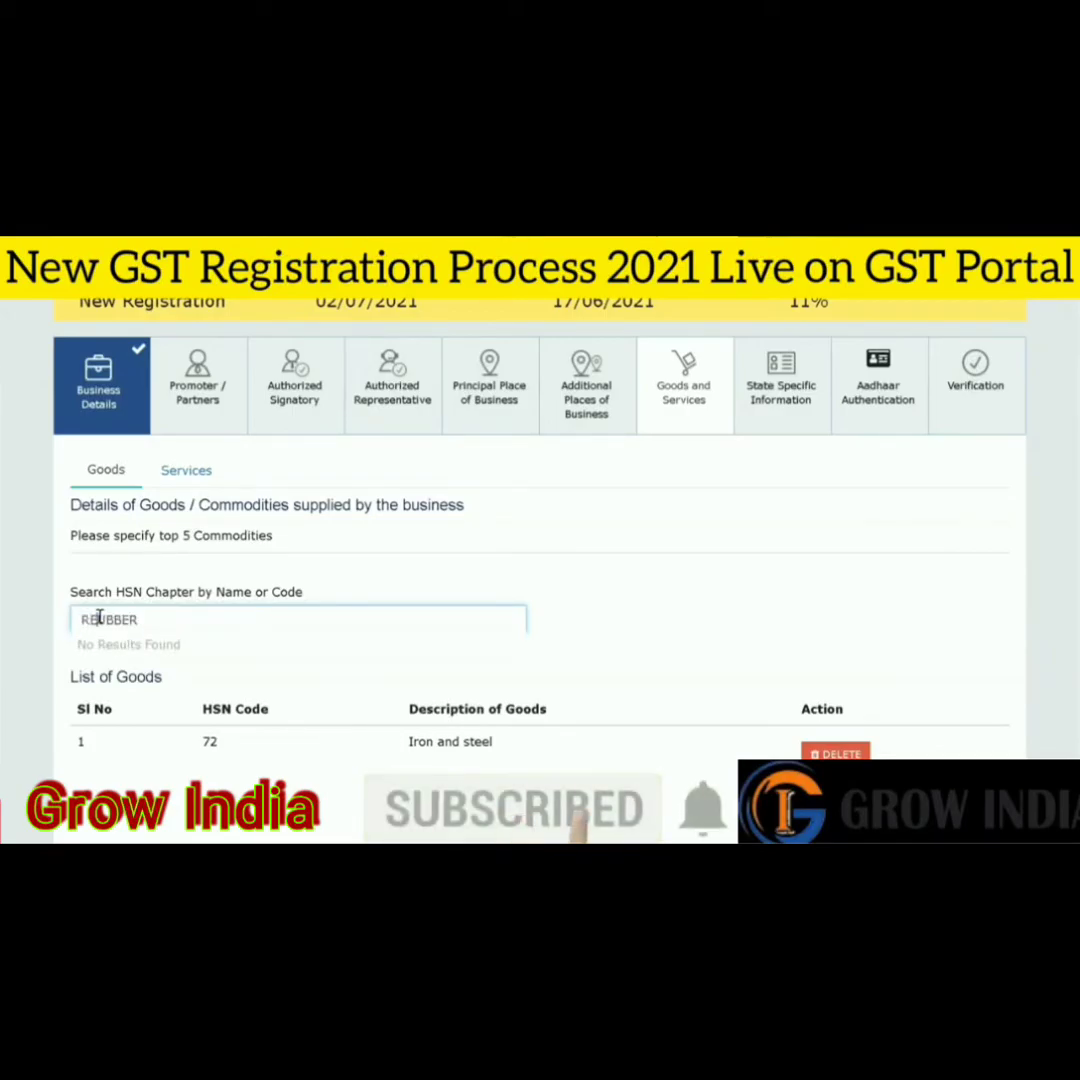
pyautogui.press('BackSpace')
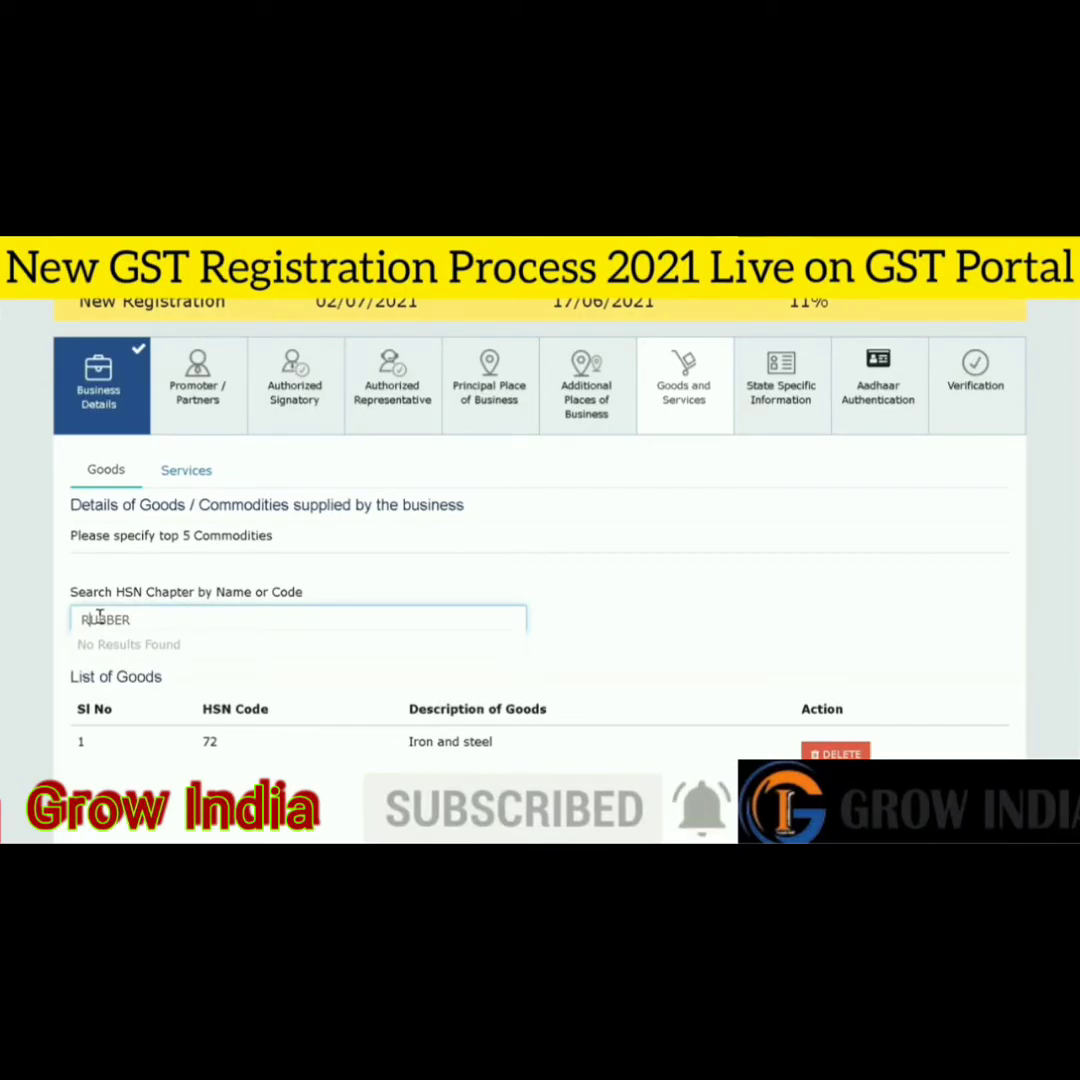
pyautogui.click(188, 646)
# - Add HSN chapter 48 paper or paperboard to the goods list
pyautogui.scroll(-1, 878, 625)
pyautogui.click(208, 541)
pyautogui.write('PAPER')
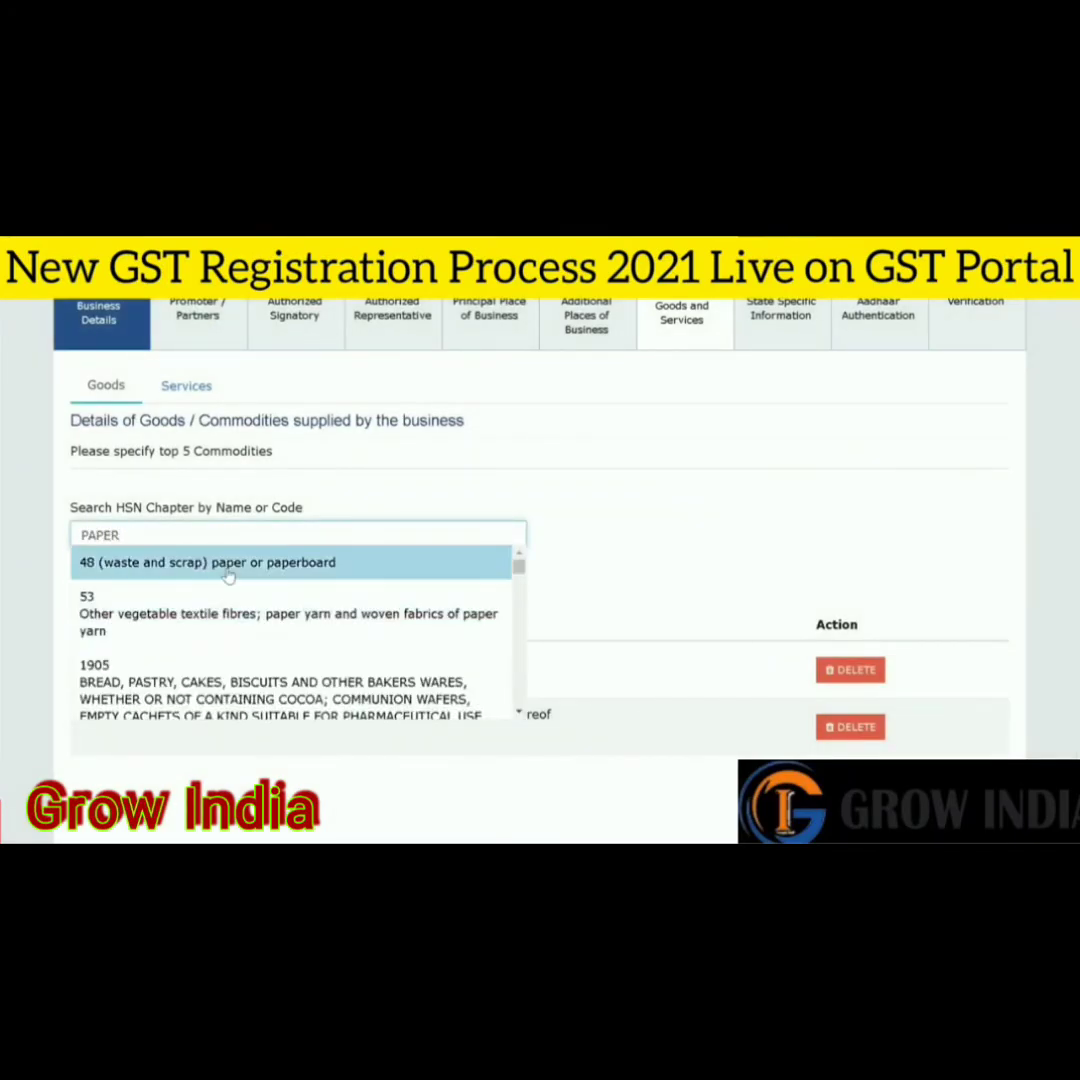
pyautogui.click(228, 563)
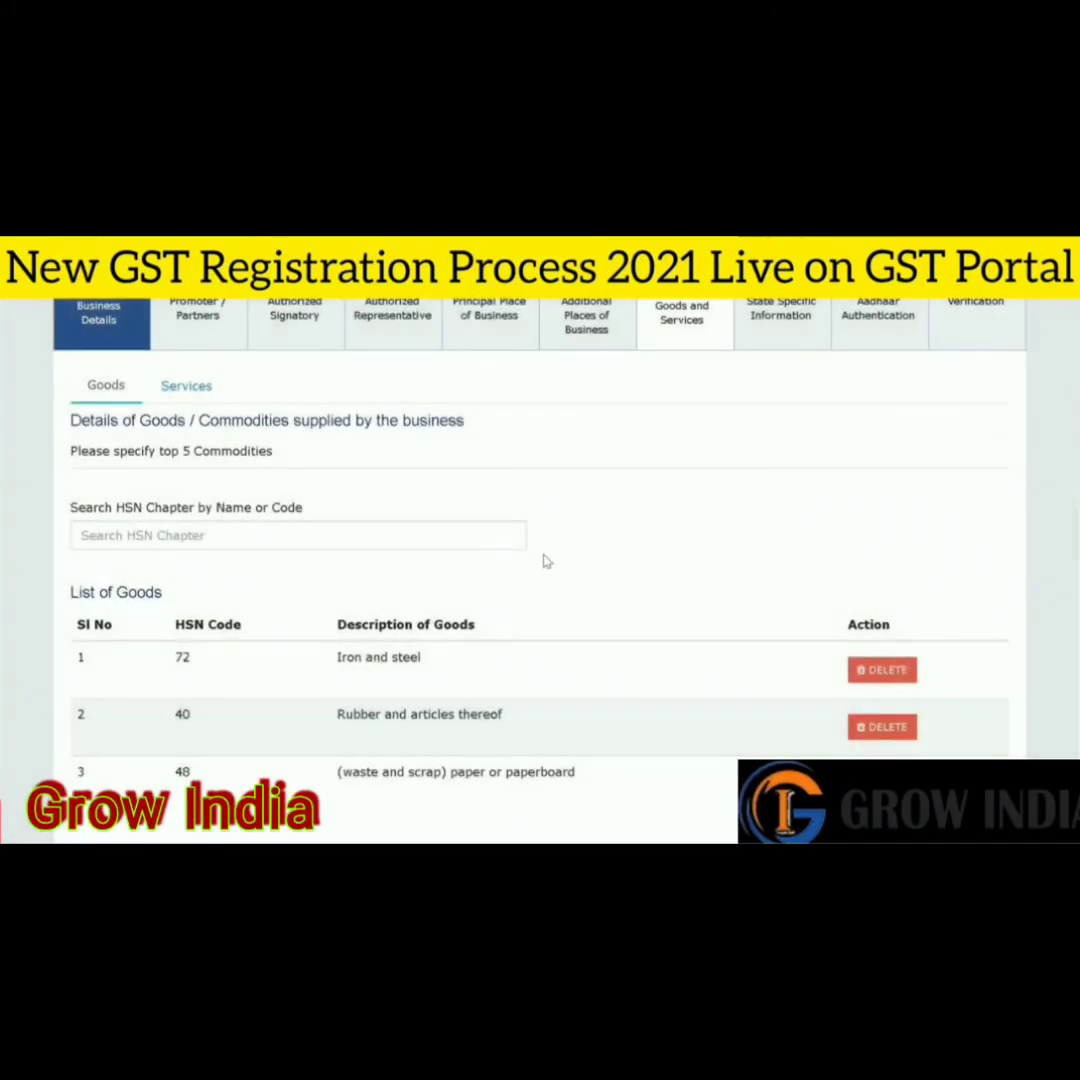
pyautogui.scroll(-1, 540, 550)
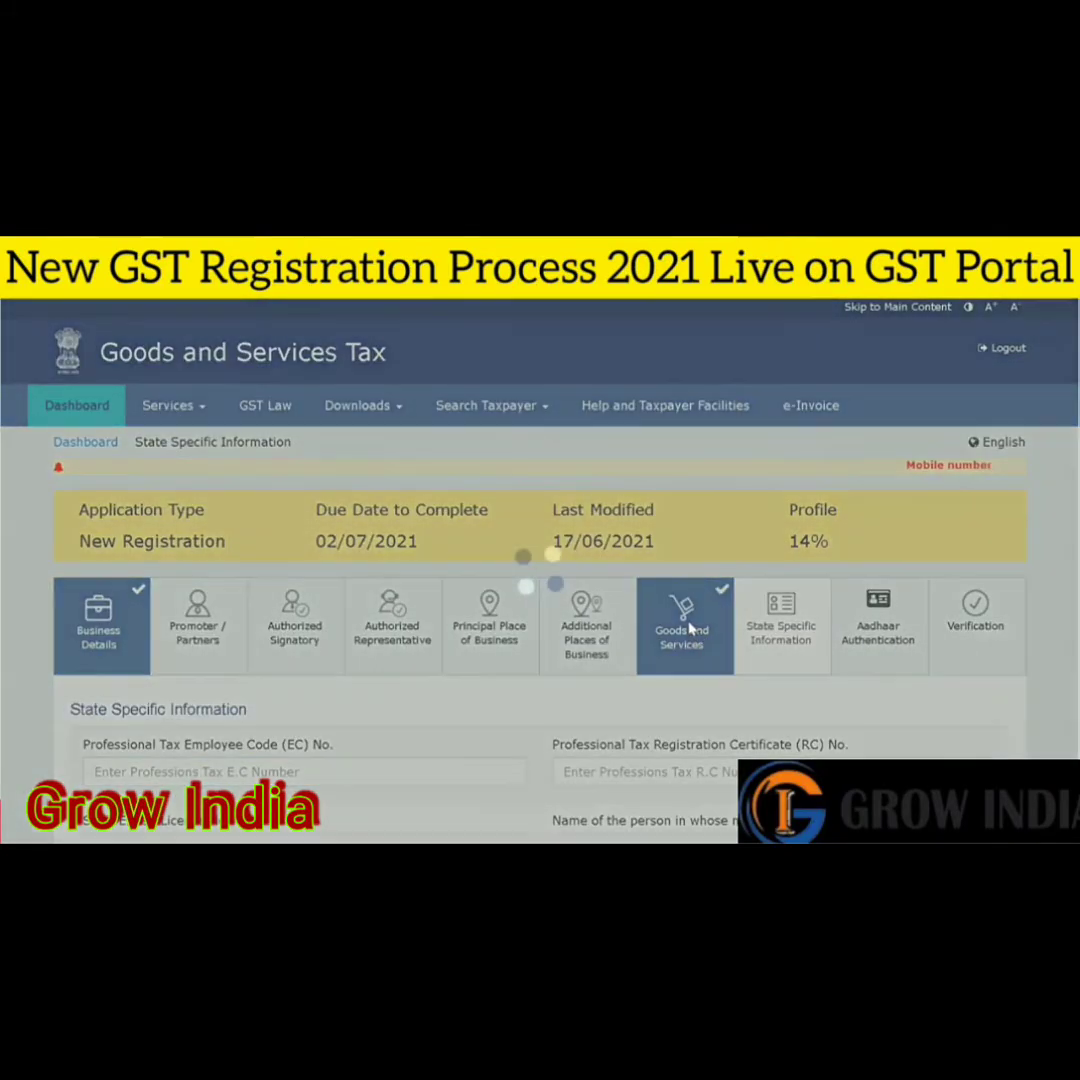
pyautogui.scroll(-2, 690, 625)
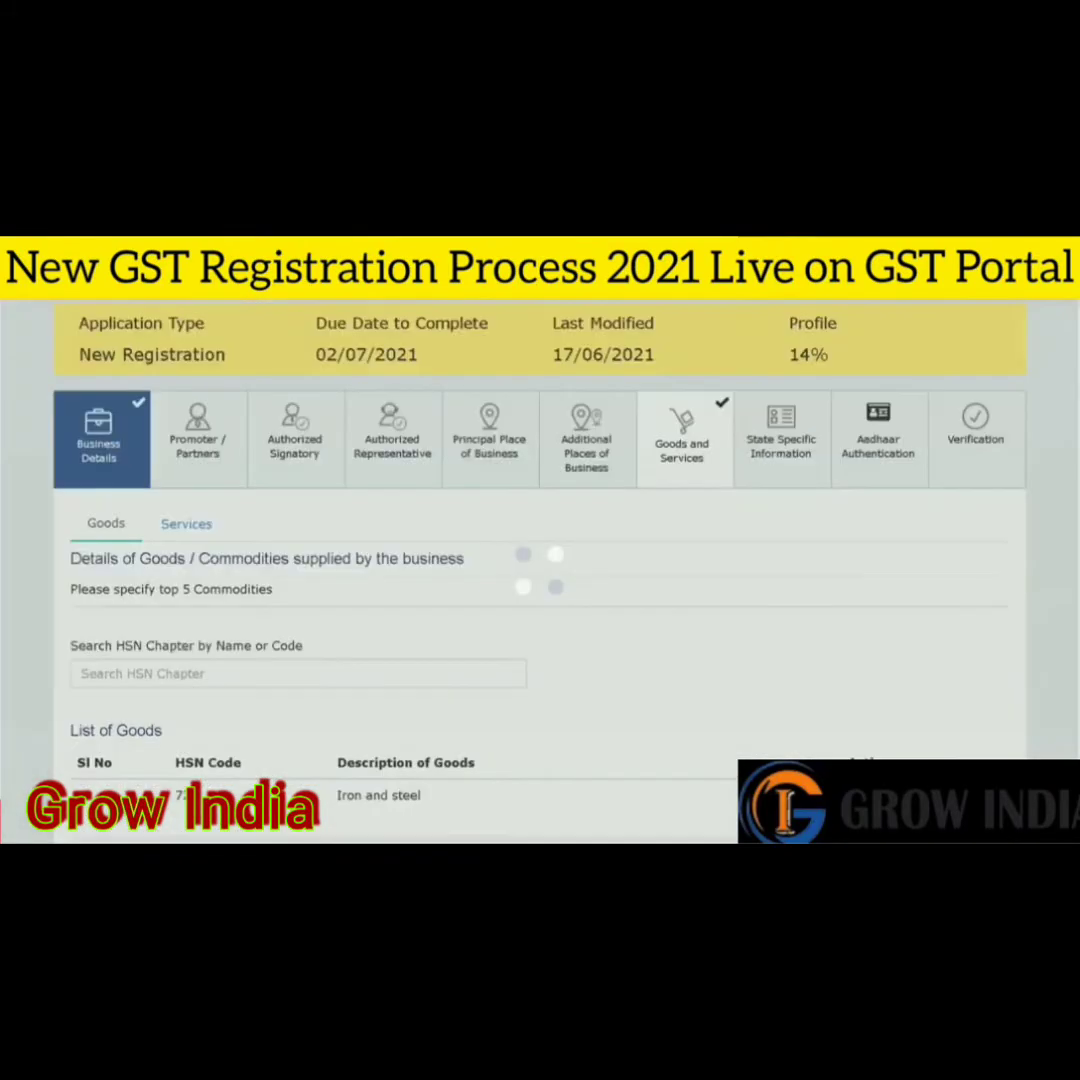
# - On the Services tab, add 998361 Advertising Services and 9985 Support services
pyautogui.click(205, 486)
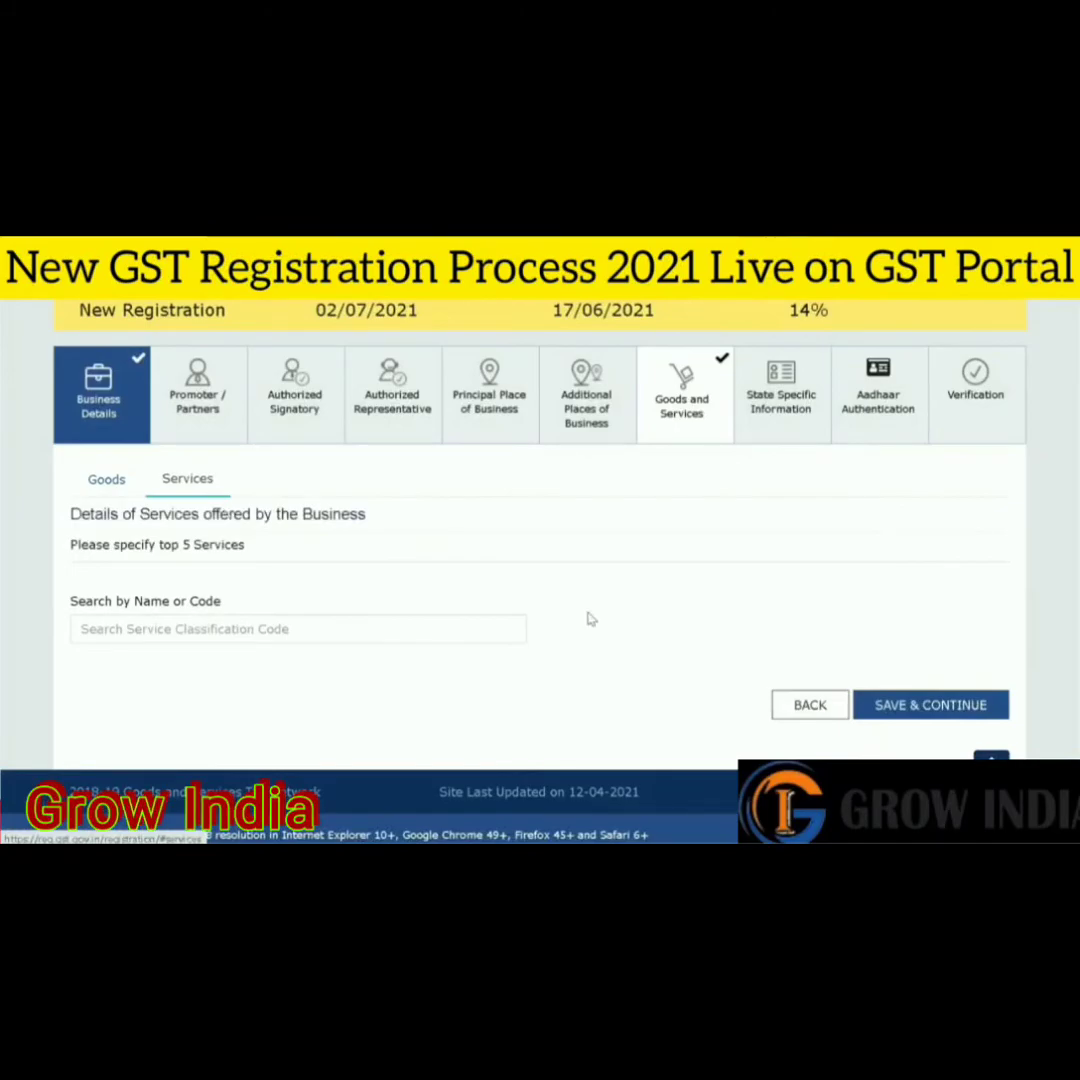
pyautogui.click(364, 622)
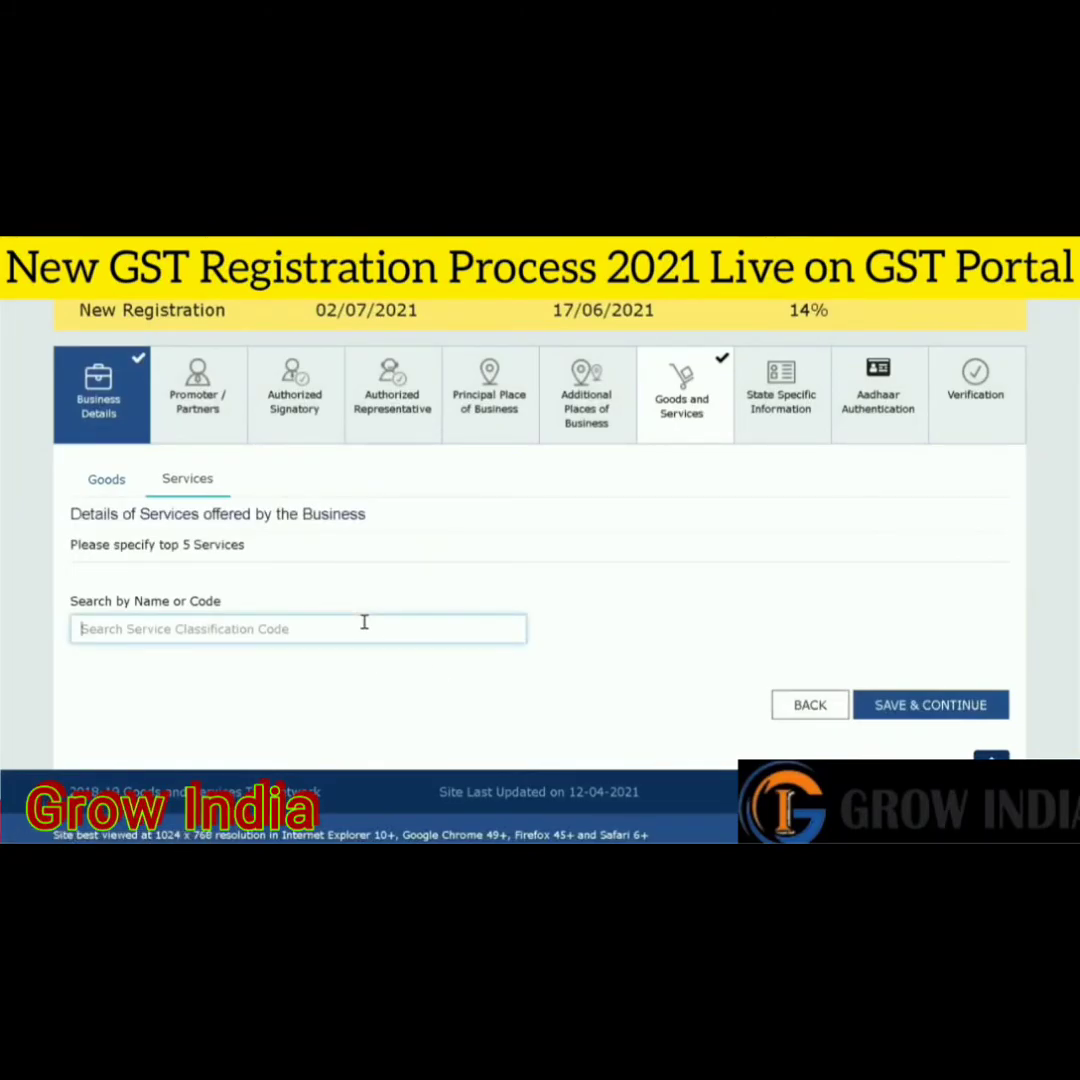
pyautogui.write('ADVER')
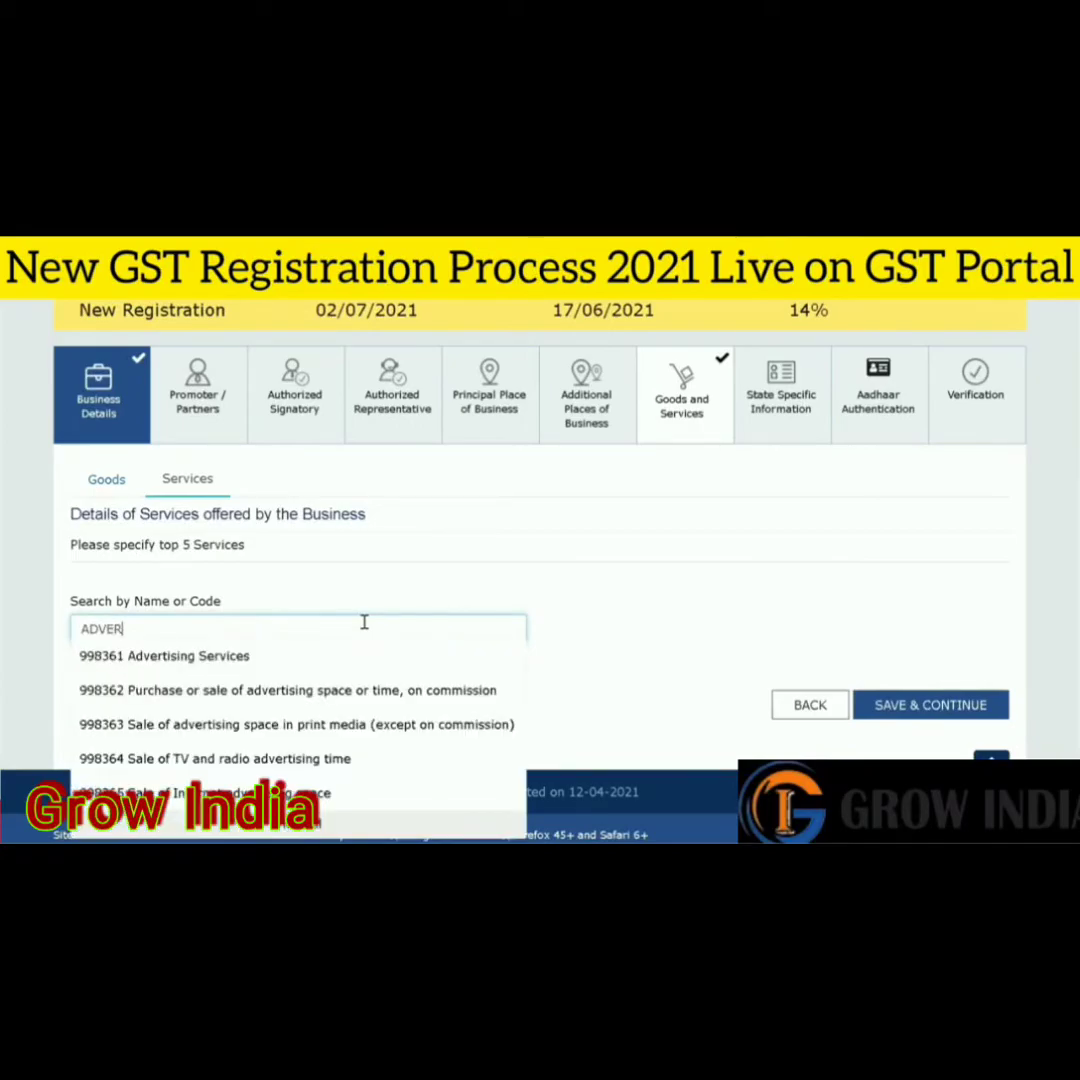
pyautogui.click(323, 656)
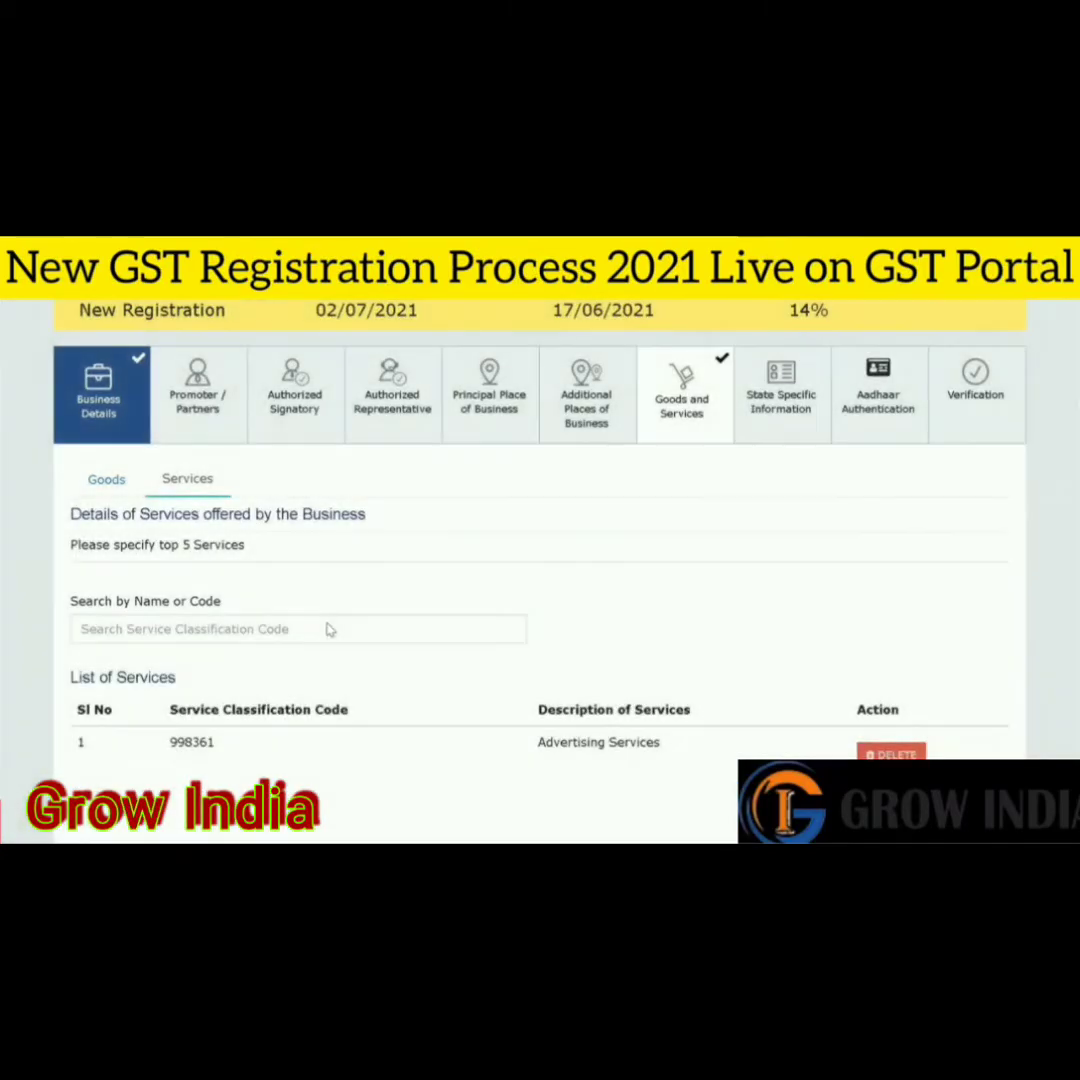
pyautogui.click(329, 625)
pyautogui.write('SUPORT')
pyautogui.press('BackSpace')
pyautogui.press('BackSpace')
pyautogui.press('BackSpace')
pyautogui.press('BackSpace')
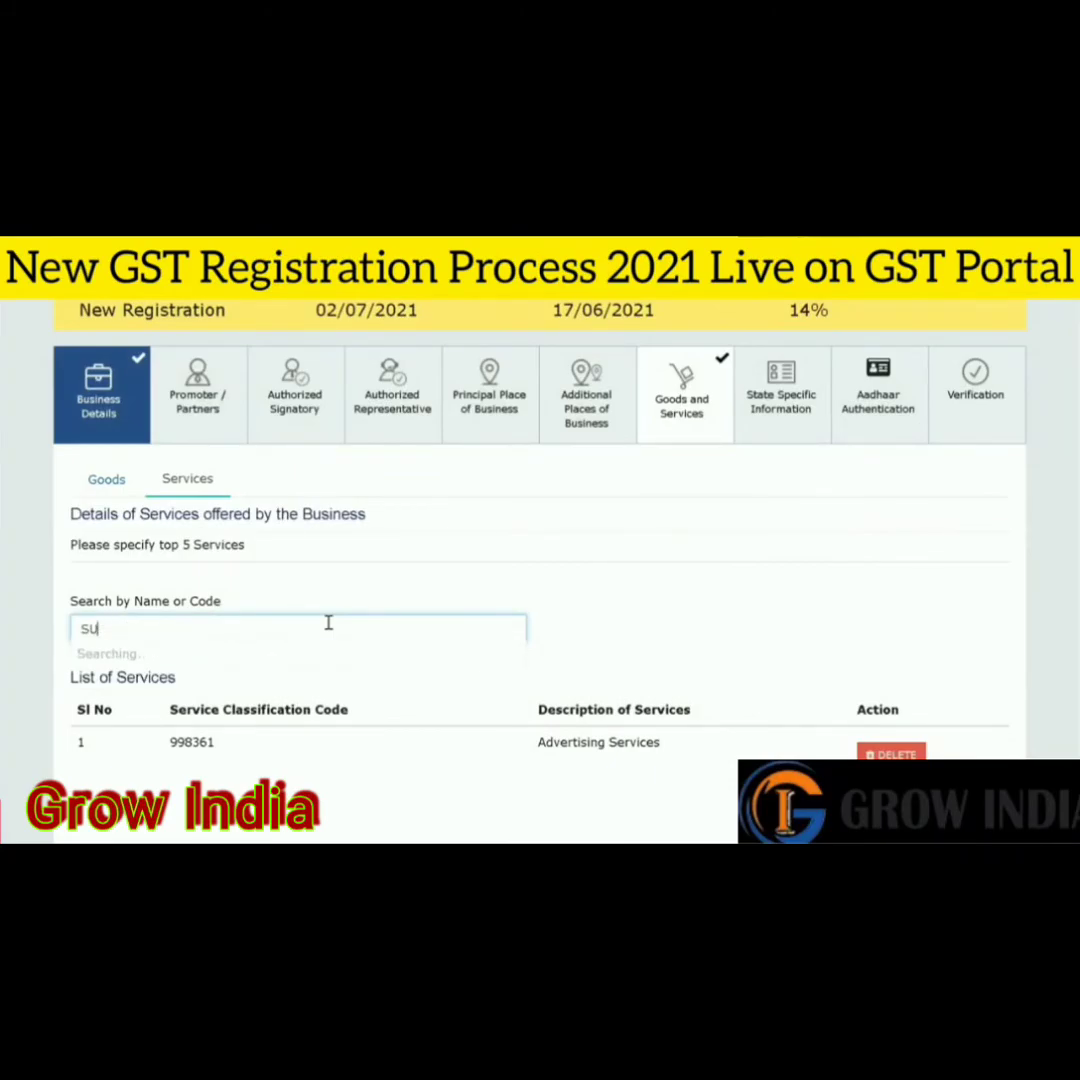
pyautogui.write('P')
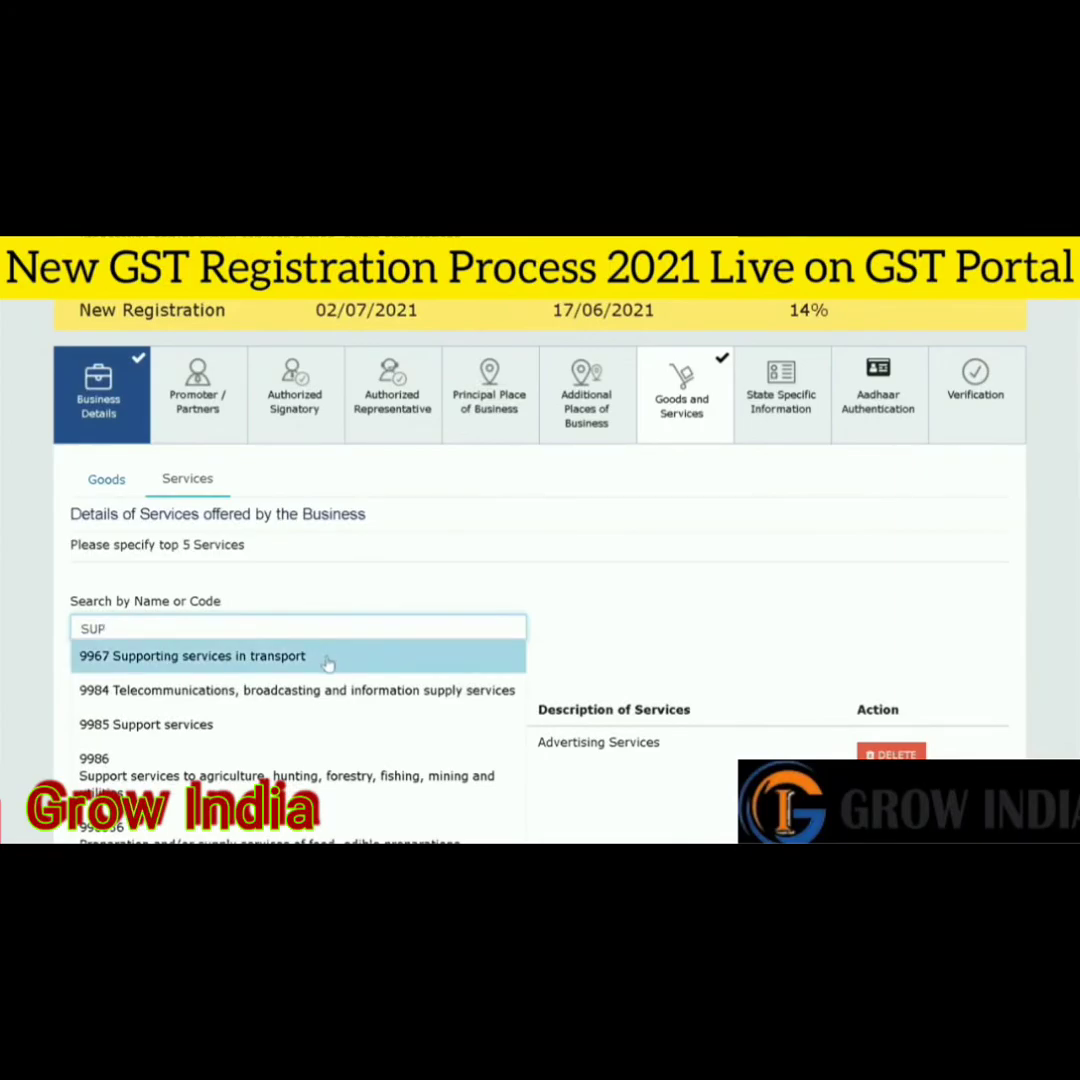
pyautogui.write('PORT')
pyautogui.click(292, 692)
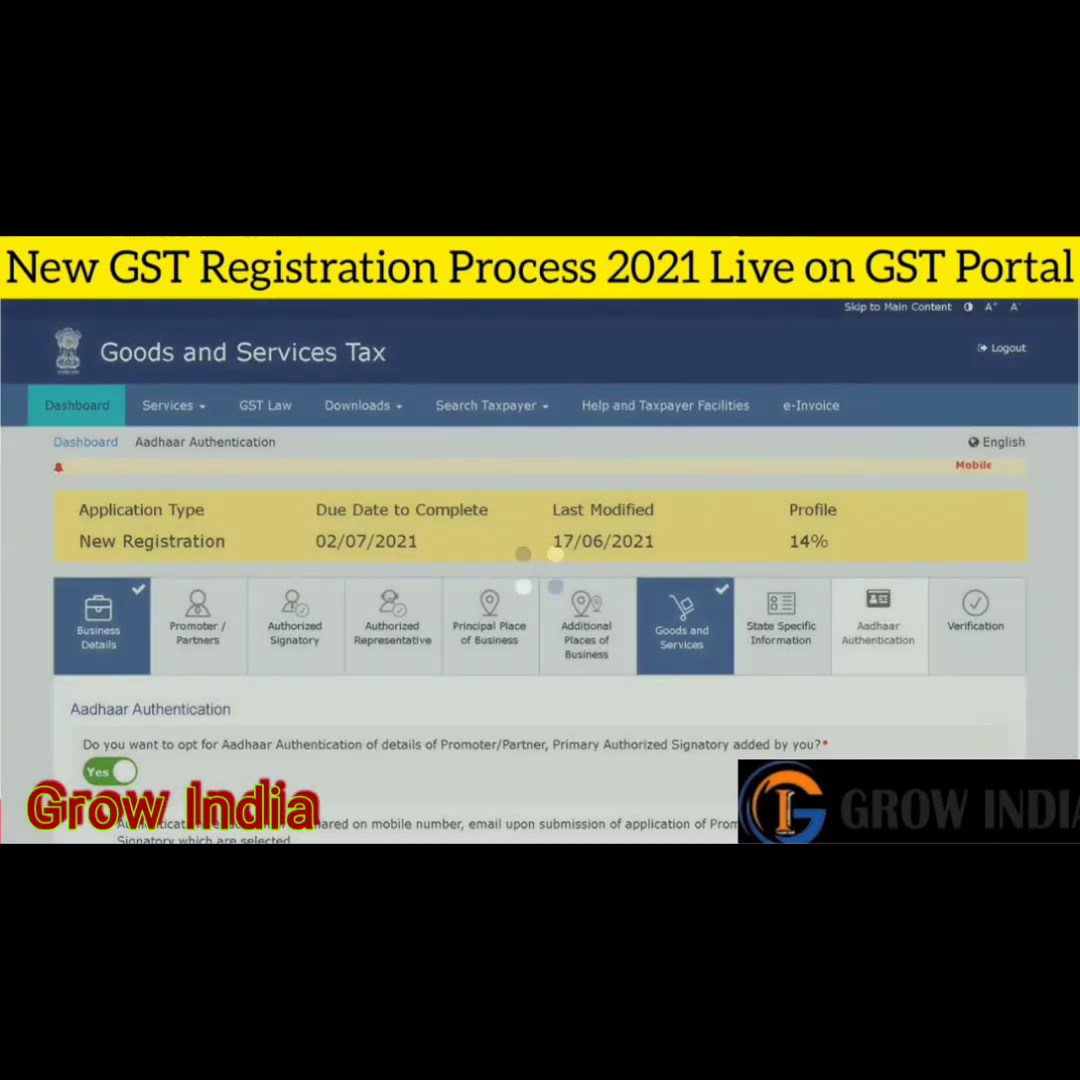
# - Switch Aadhaar authentication from Yes to No and accept the mandatory site verification warning
pyautogui.scroll(-3, 540, 560)
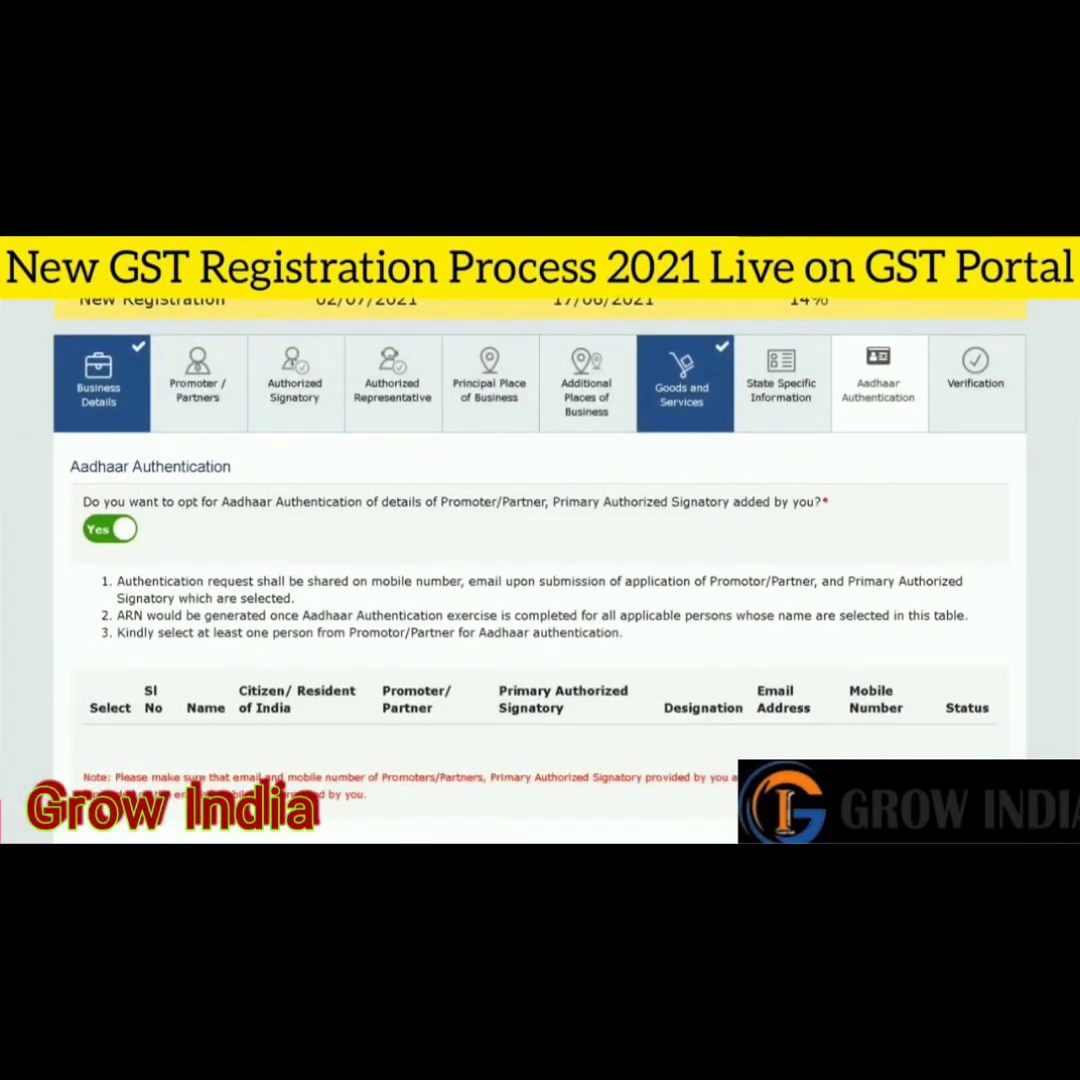
pyautogui.click(113, 510)
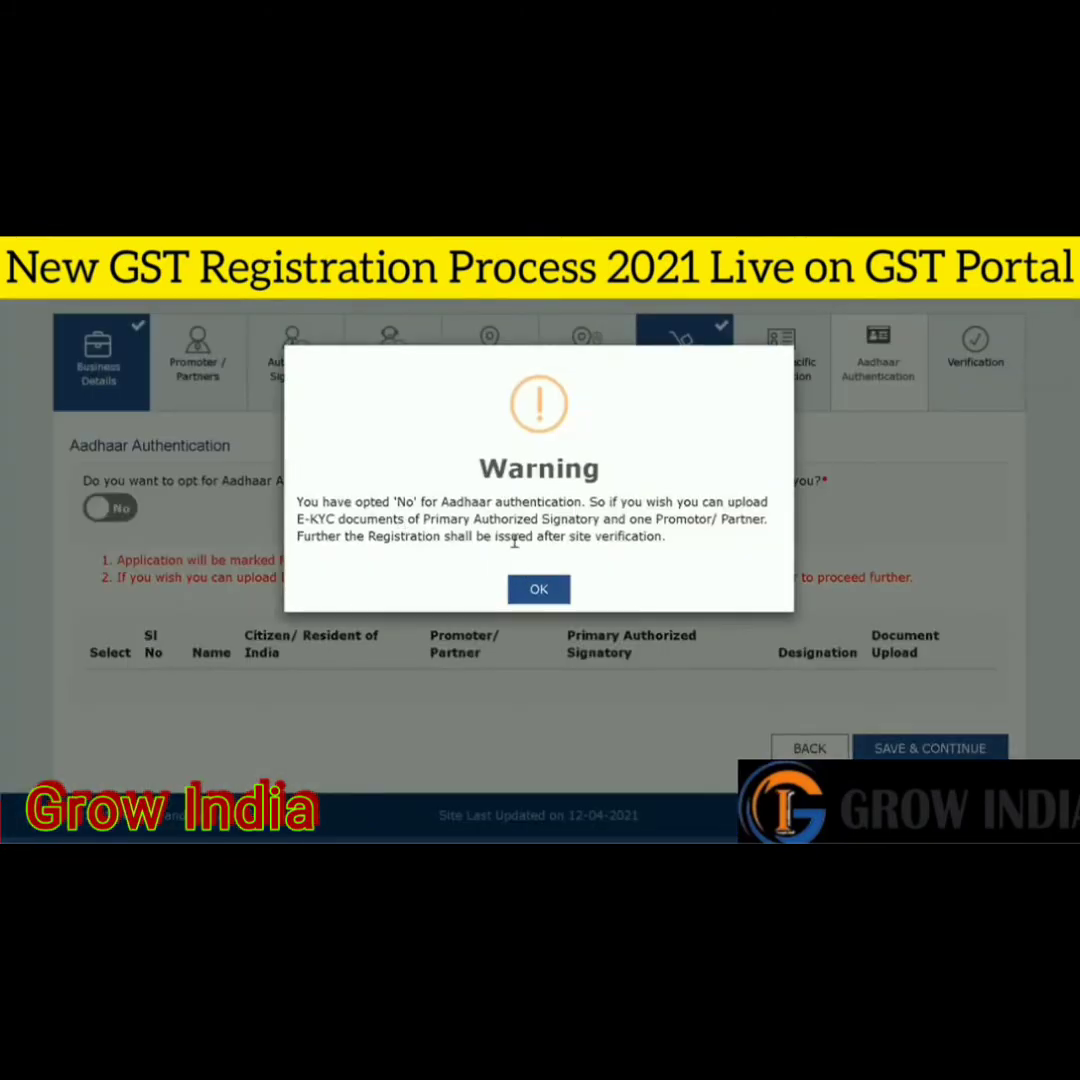
pyautogui.click(548, 592)
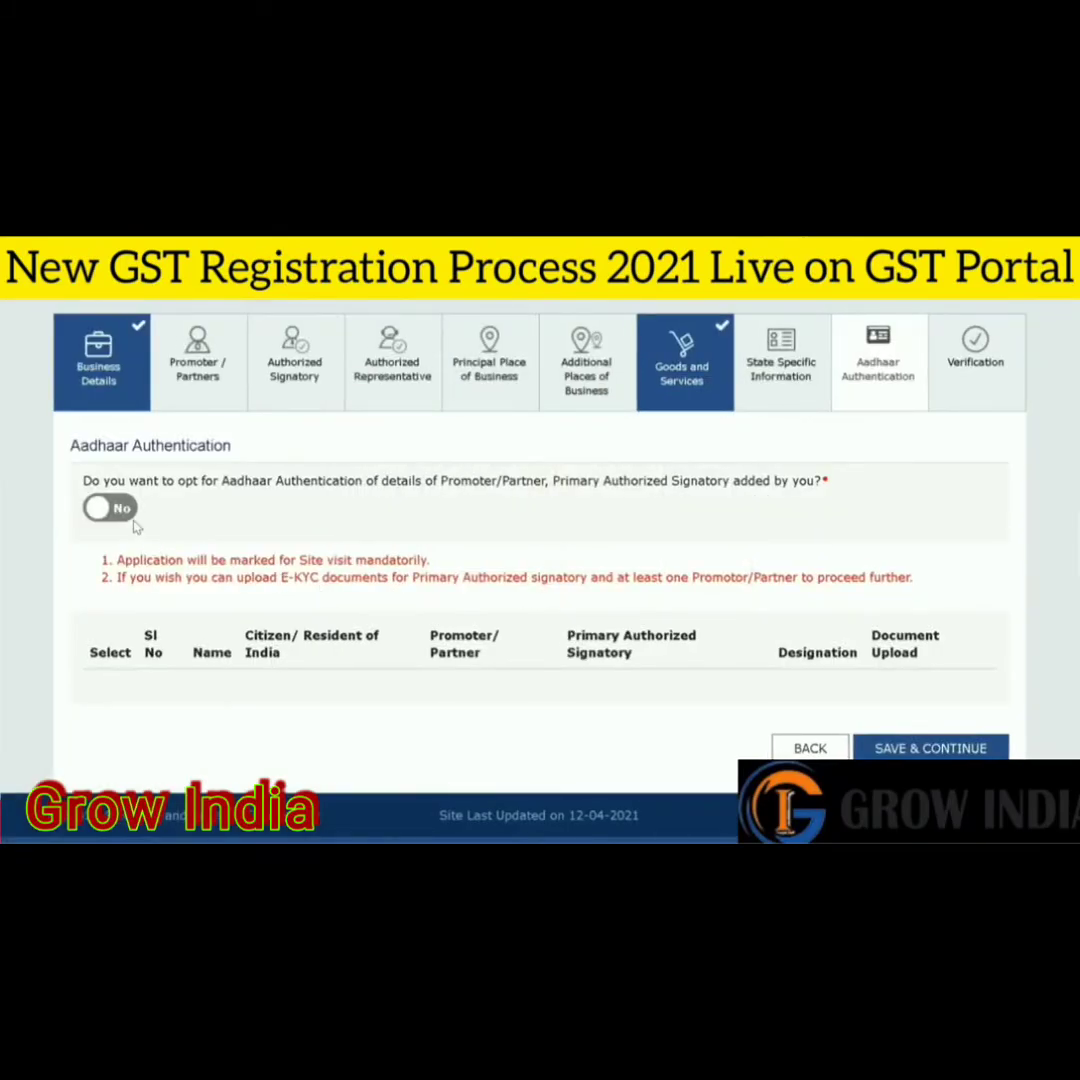